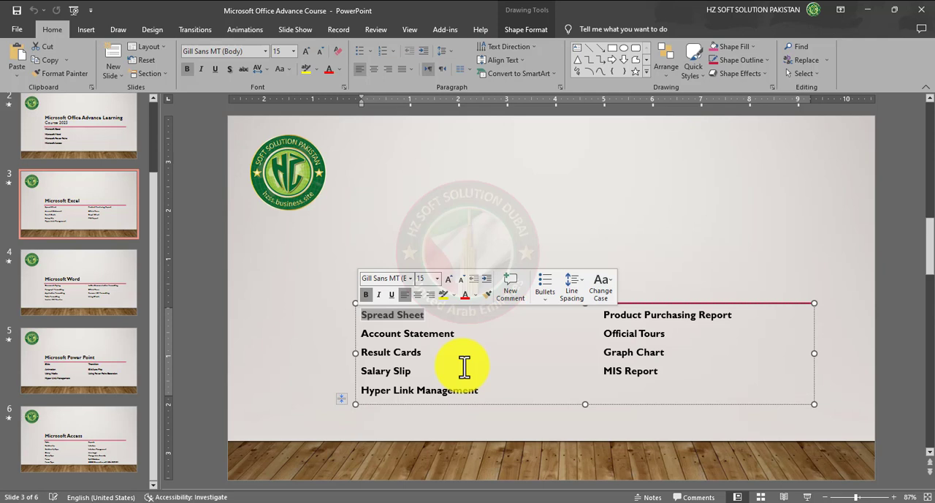
Switch to Excel, create a blank workbook, and dismiss the document recovery pane and the licence notice
{"action": "left_click", "coordinate": [748, 223]}
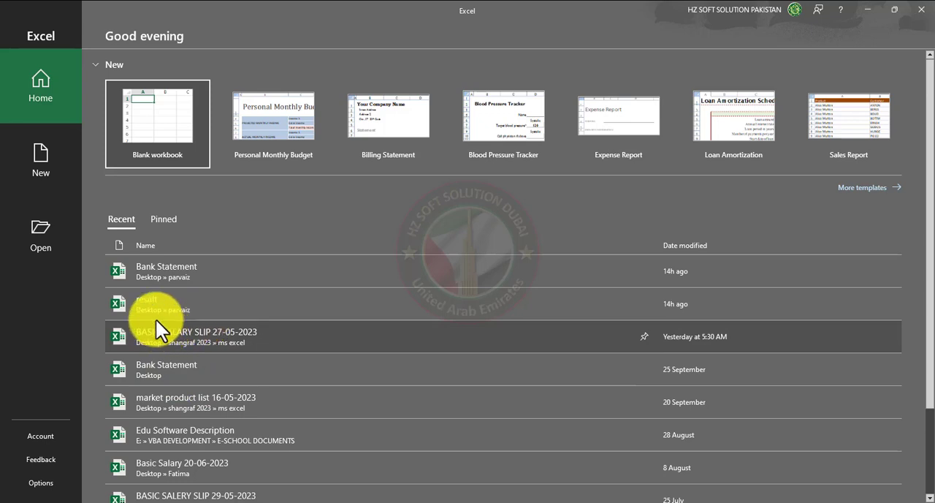
{"action": "scroll", "coordinate": [246, 377], "scroll_direction": "down", "scroll_amount": 1}
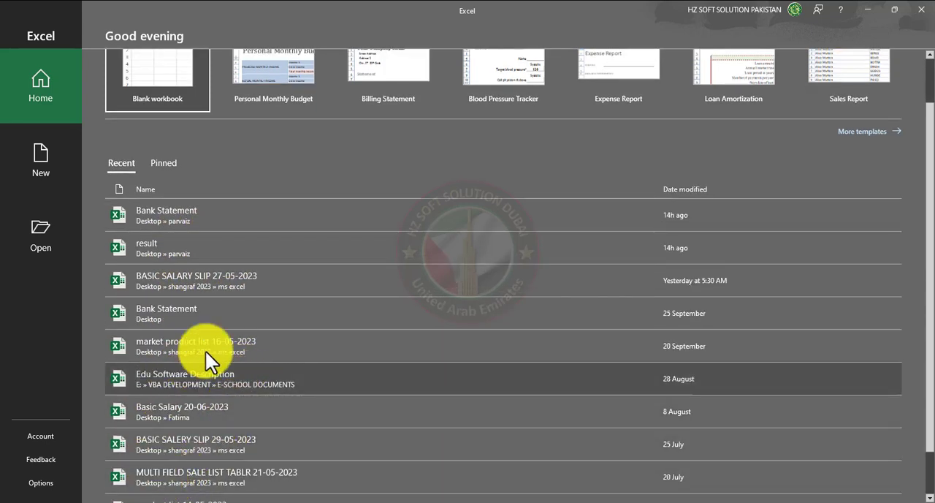
{"action": "scroll", "coordinate": [306, 353], "scroll_direction": "up", "scroll_amount": 1}
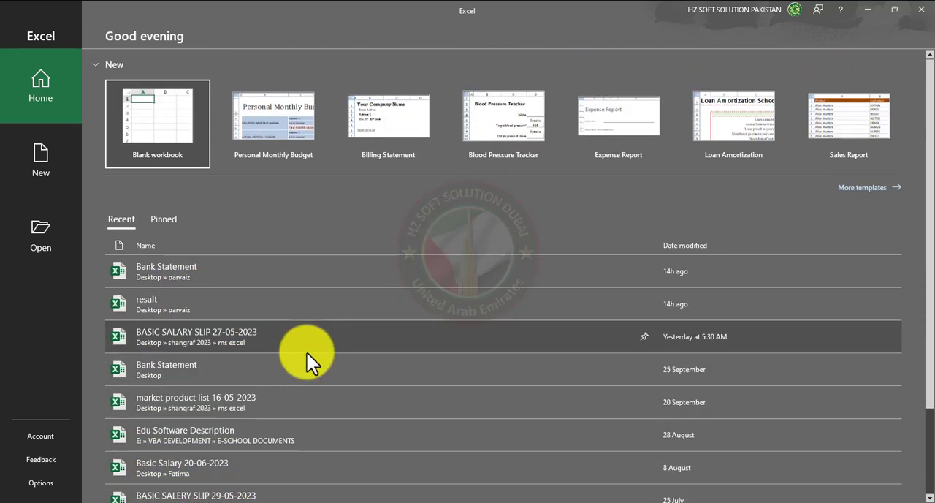
{"action": "left_click", "coordinate": [173, 121]}
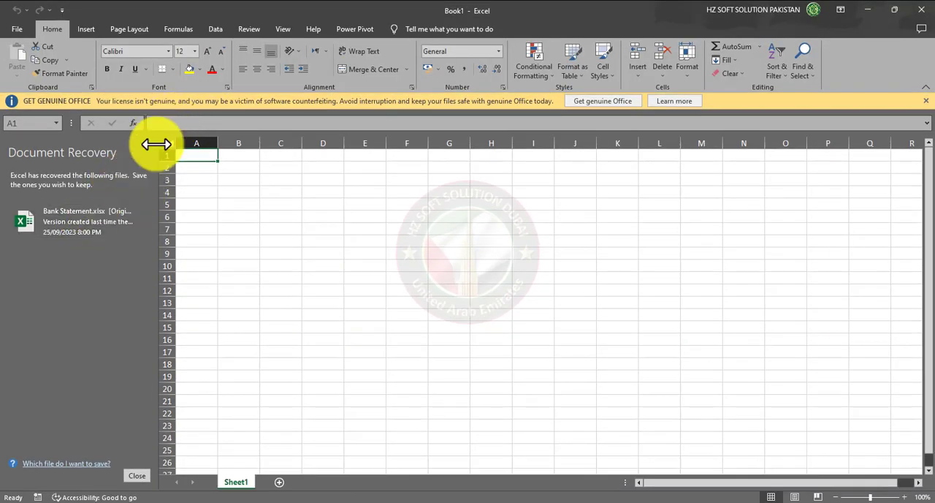
{"action": "left_click", "coordinate": [137, 475]}
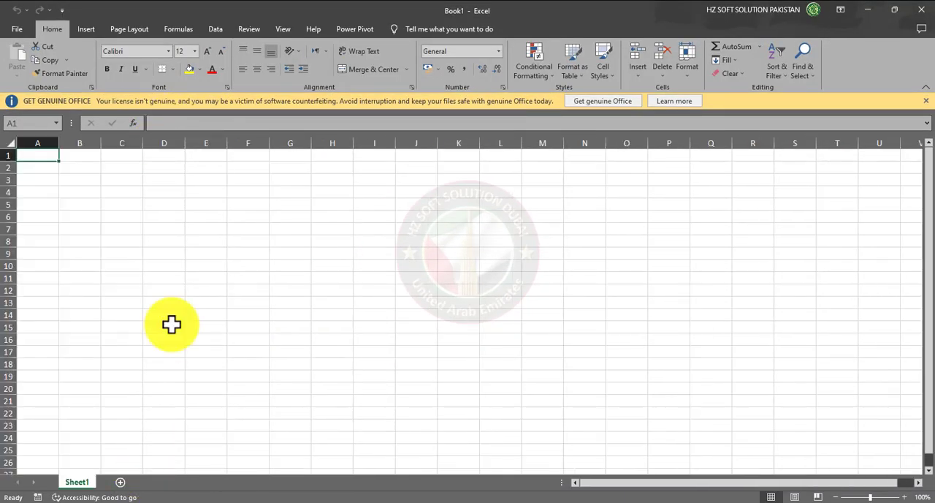
{"action": "left_click", "coordinate": [925, 101]}
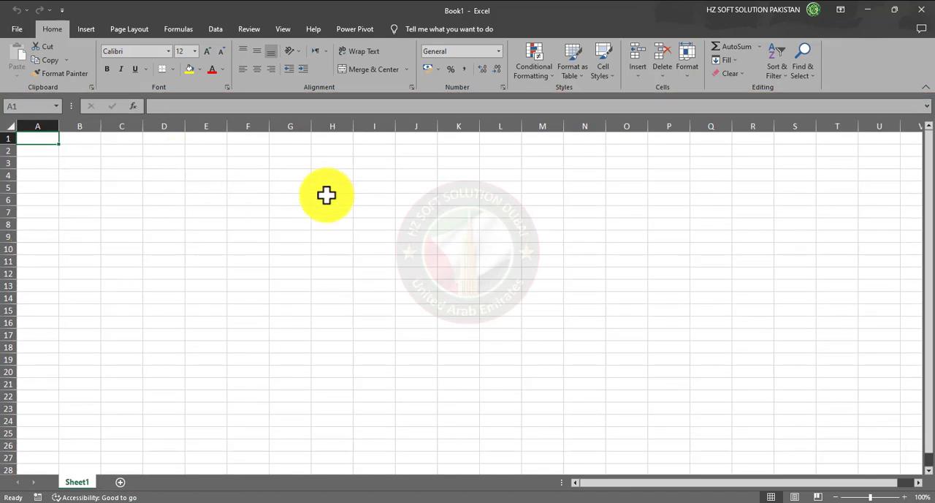
{"action": "left_click", "coordinate": [86, 164]}
{"action": "left_click", "coordinate": [178, 221]}
{"action": "left_click", "coordinate": [251, 235]}
{"action": "left_click", "coordinate": [292, 273]}
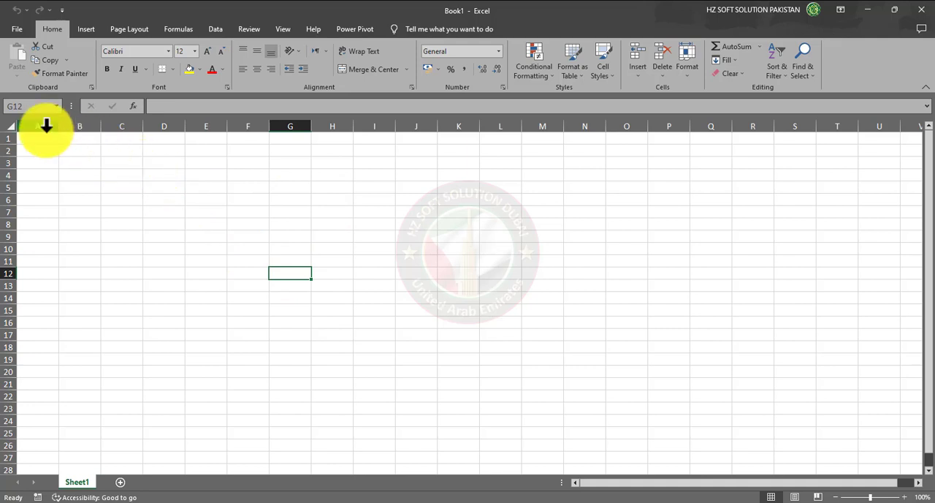
{"action": "left_click_drag", "start_coordinate": [39, 138], "coordinate": [652, 422]}
{"action": "left_click", "coordinate": [326, 236]}
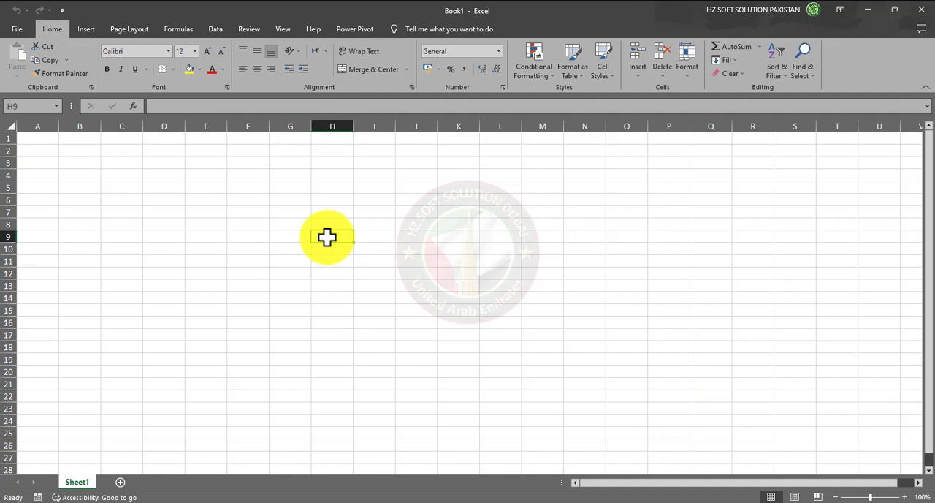
{"action": "left_click", "coordinate": [86, 151]}
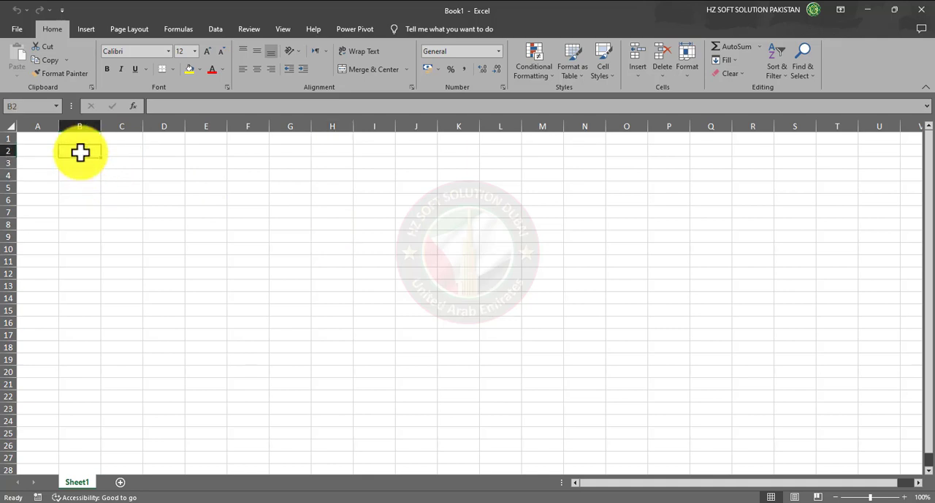
Enter the number 10 in cell A2 and 15 in cell B2
{"action": "left_click", "coordinate": [51, 150]}
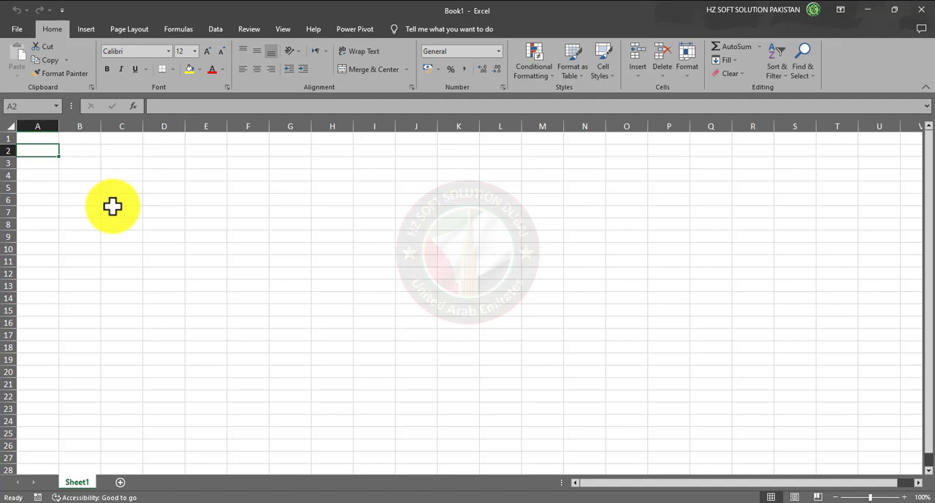
{"action": "type", "text": "10"}
{"action": "key", "text": "Tab"}
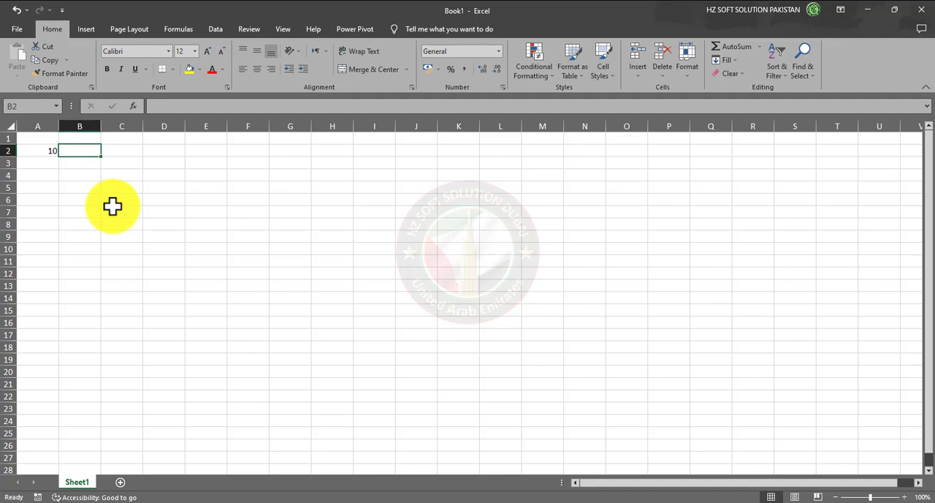
{"action": "type", "text": "15"}
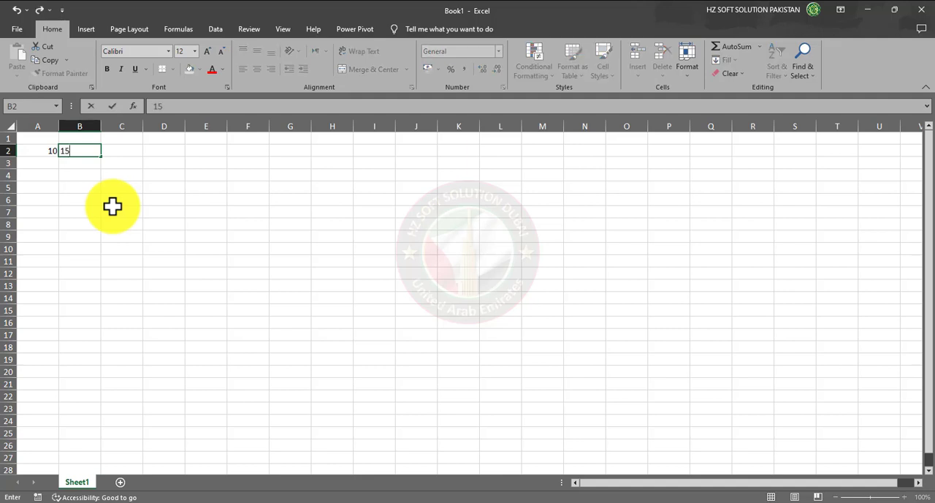
{"action": "left_click", "coordinate": [138, 209]}
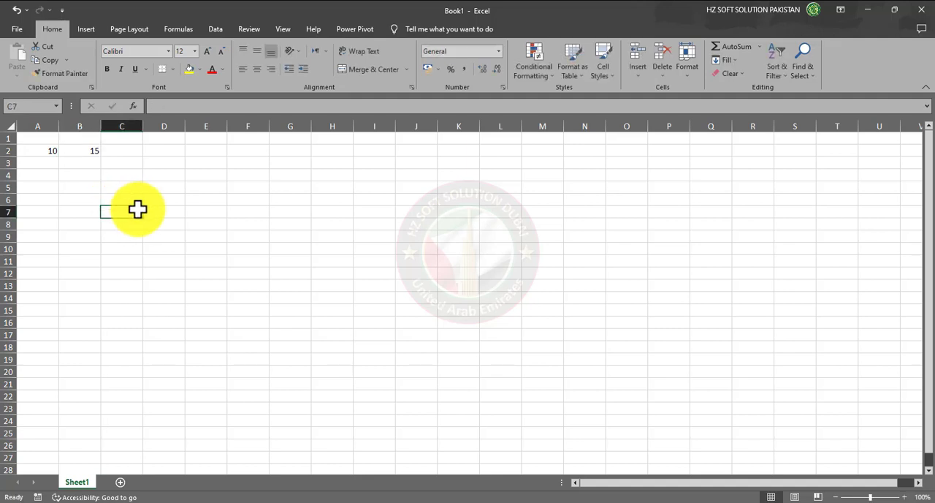
Make the two numbers in cells A2 and B2 bold
{"action": "left_click_drag", "start_coordinate": [36, 141], "coordinate": [82, 153]}
{"action": "left_click", "coordinate": [44, 154]}
{"action": "left_click", "coordinate": [45, 188]}
{"action": "left_click", "coordinate": [107, 69]}
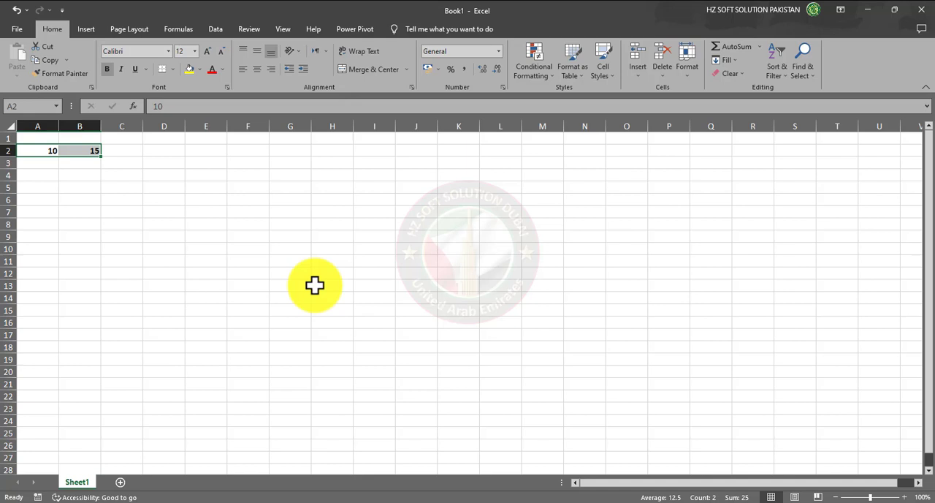
{"action": "left_click", "coordinate": [137, 200]}
{"action": "left_click", "coordinate": [135, 176]}
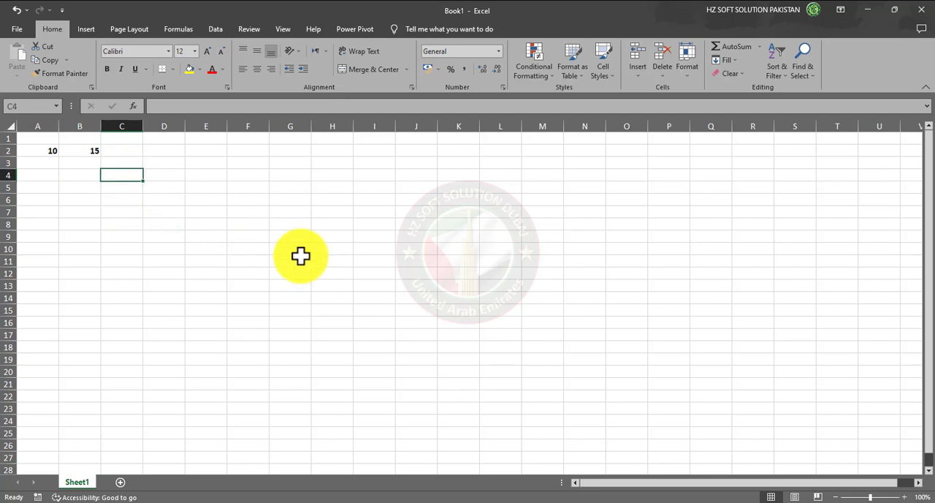
{"action": "type", "text": "="}
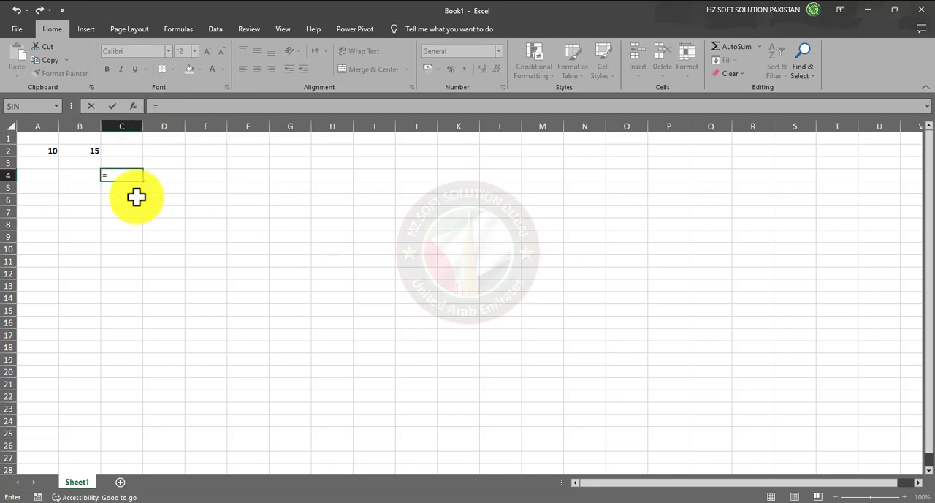
{"action": "key", "text": "Escape"}
Enter the operation labels Add in cell B4 and Subtr in cell B5
{"action": "key", "text": "Left"}
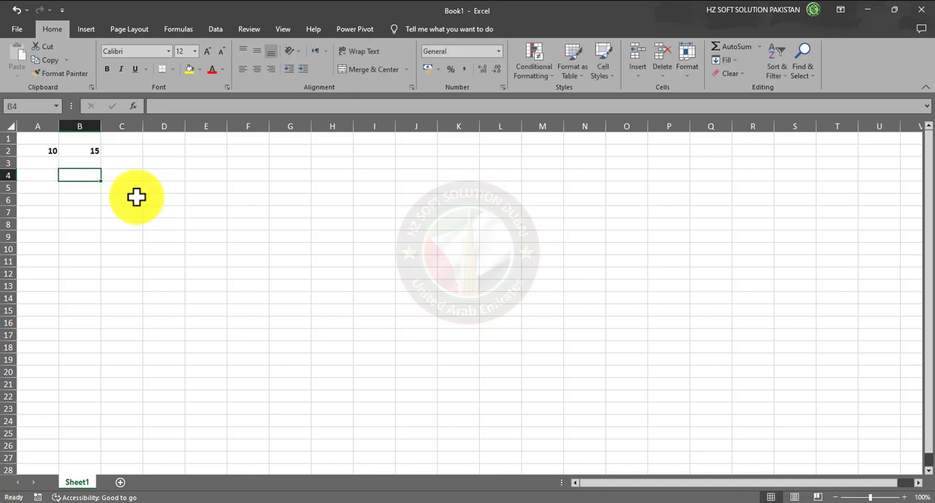
{"action": "type", "text": "Add"}
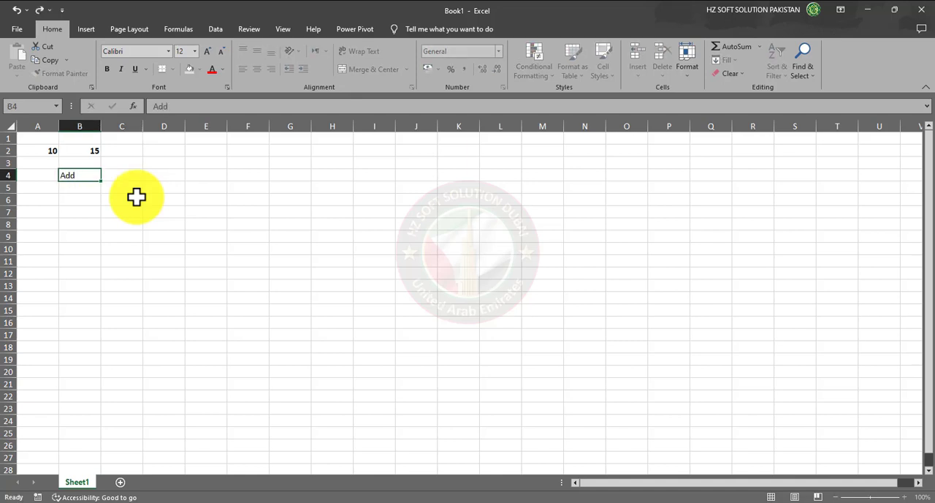
{"action": "key", "text": "Return"}
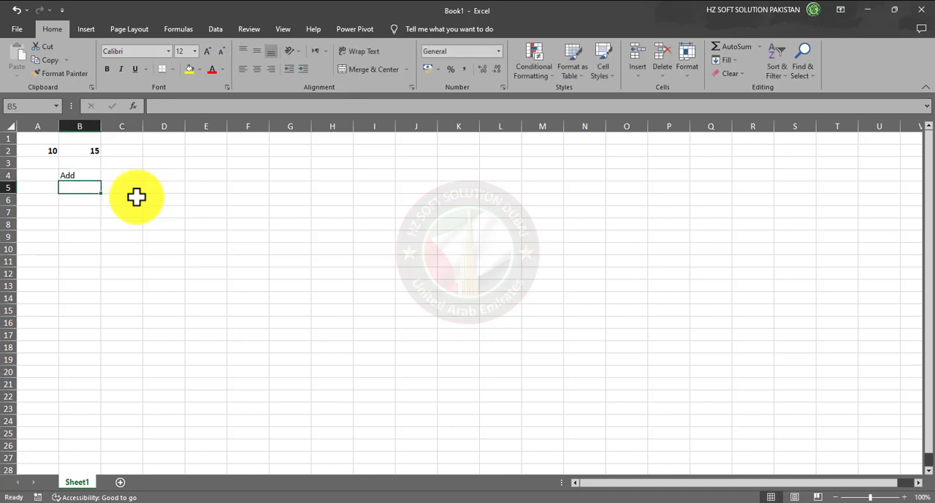
{"action": "type", "text": "Subr"}
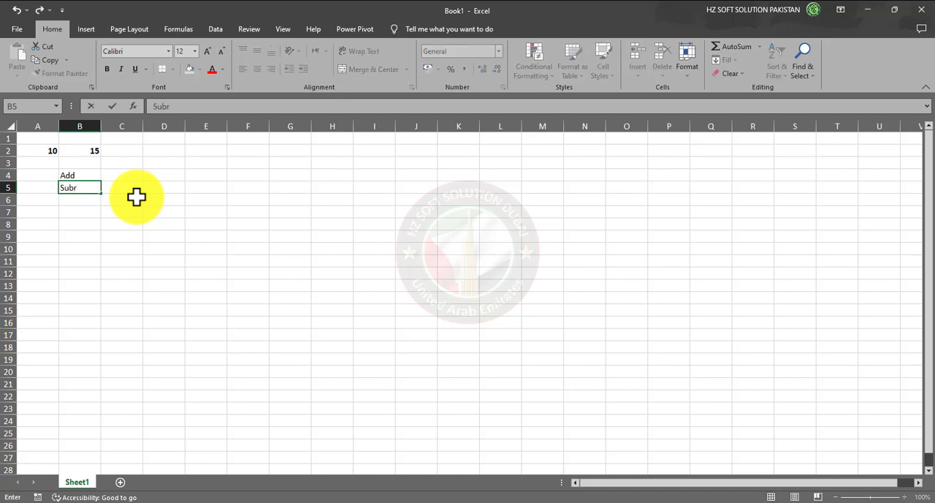
{"action": "key", "text": "BackSpace"}
{"action": "type", "text": "tr"}
{"action": "key", "text": "Return"}
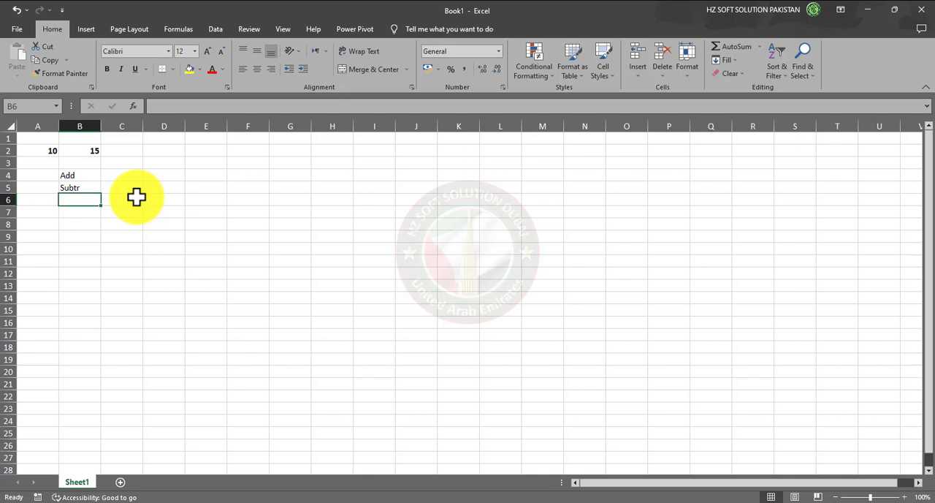
Enter the operation labels Div in cell B6 and Multiply in cell B7
{"action": "type", "text": "Div"}
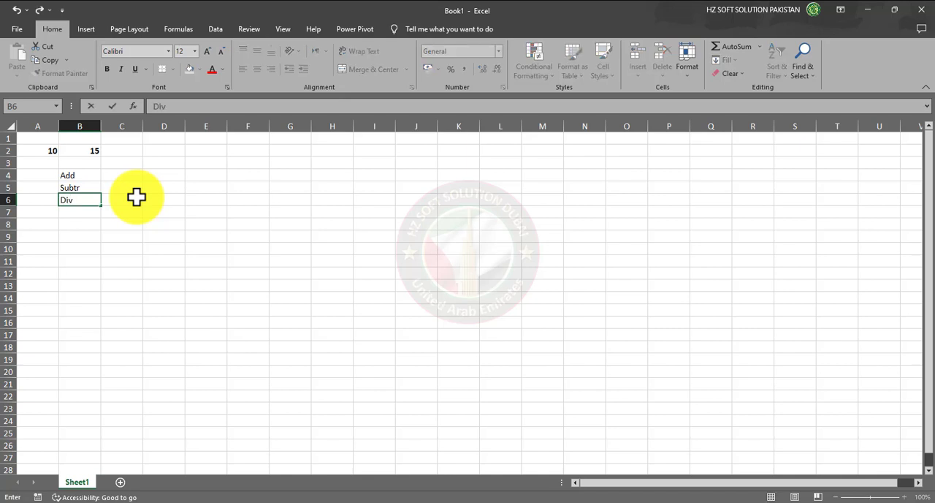
{"action": "key", "text": "Return"}
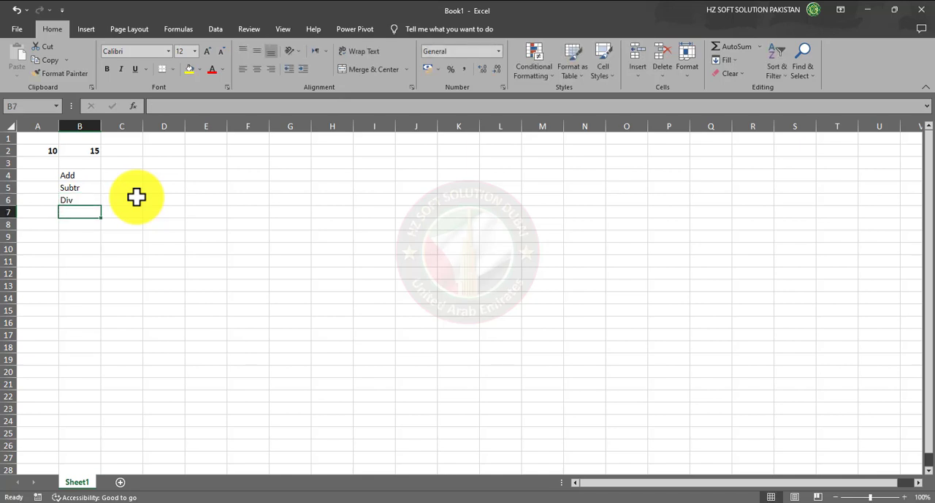
{"action": "type", "text": "Mul"}
{"action": "key", "text": "BackSpace"}
{"action": "key", "text": "BackSpace"}
{"action": "key", "text": "BackSpace"}
{"action": "type", "text": "M"}
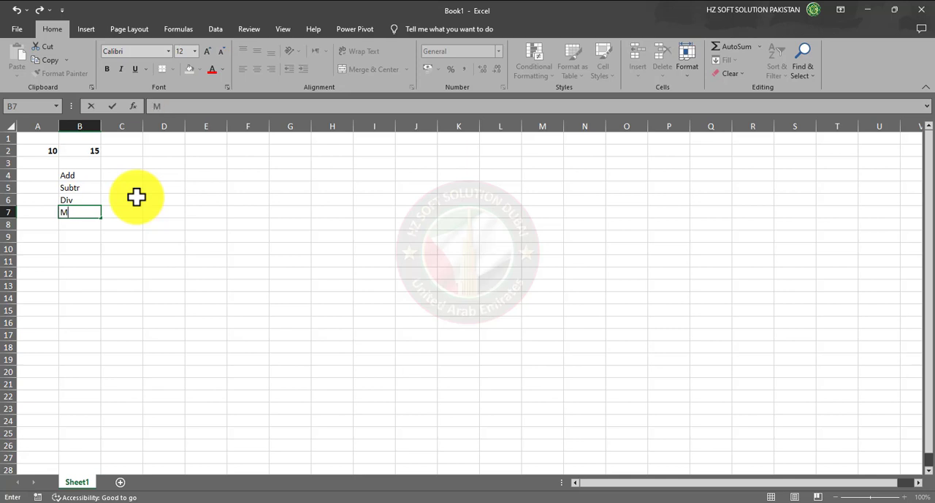
{"action": "type", "text": "ultiply"}
{"action": "key", "text": "Return"}
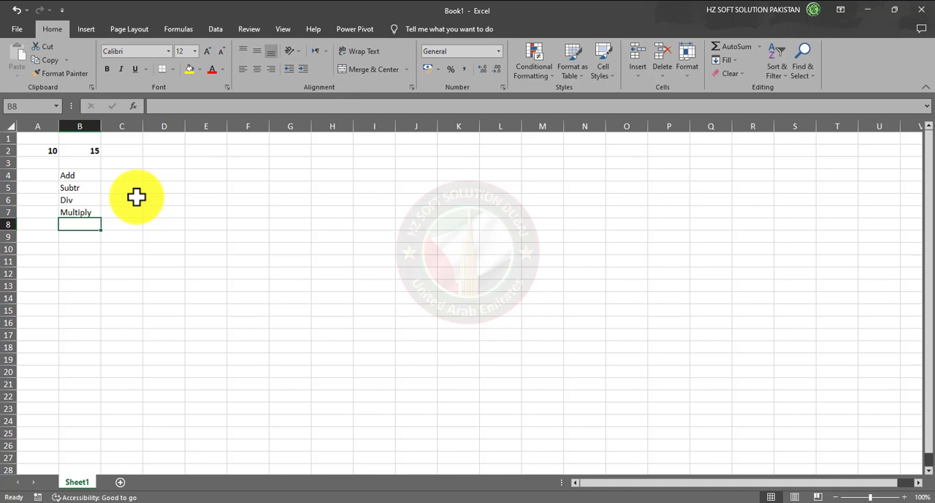
Enter the labels % in cell B8 and Average in cell B9
{"action": "type", "text": "%"}
{"action": "key", "text": "Return"}
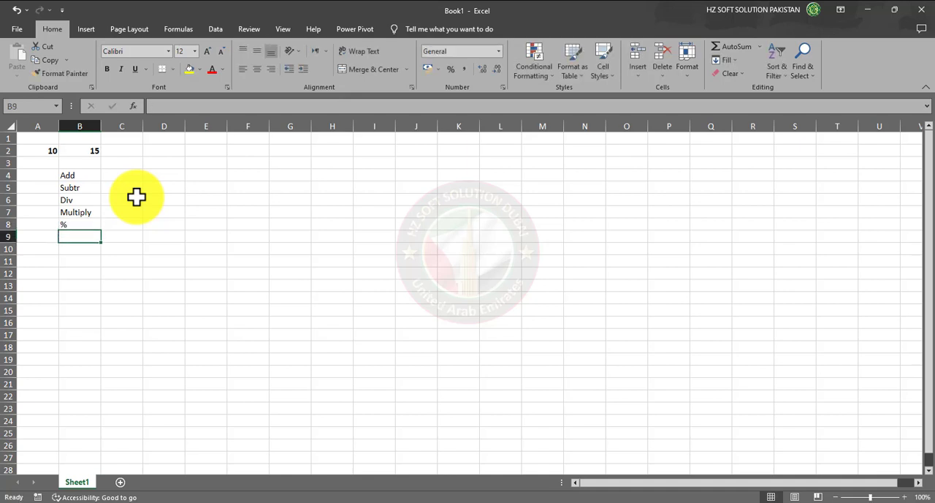
{"action": "type", "text": "Aver"}
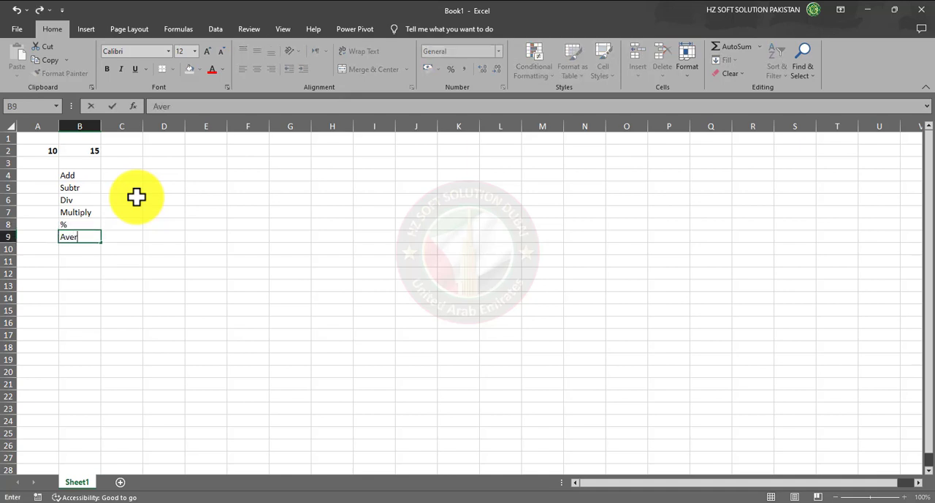
{"action": "type", "text": "gag"}
{"action": "key", "text": "BackSpace"}
{"action": "key", "text": "BackSpace"}
{"action": "key", "text": "BackSpace"}
{"action": "key", "text": "BackSpace"}
{"action": "key", "text": "BackSpace"}
{"action": "type", "text": "erag"}
{"action": "key", "text": "BackSpace"}
{"action": "key", "text": "BackSpace"}
{"action": "key", "text": "BackSpace"}
{"action": "type", "text": "rage"}
{"action": "key", "text": "Tab"}
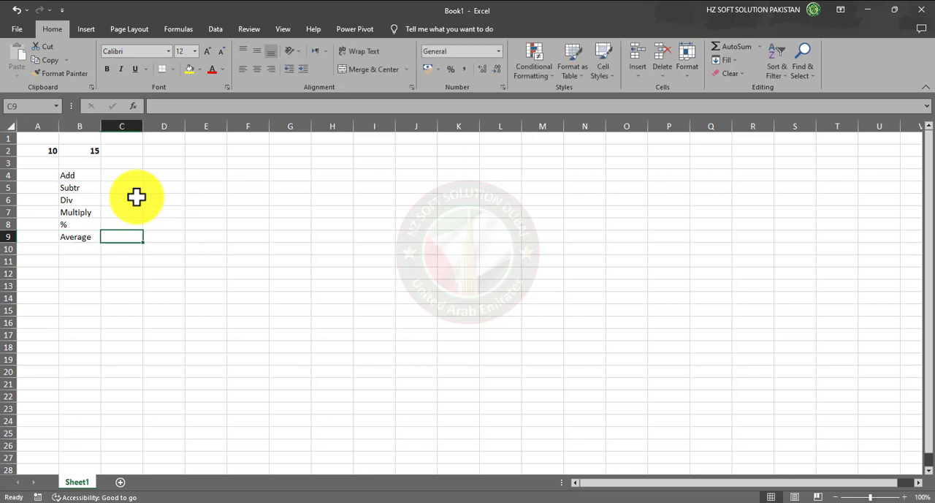
Enter the formula =a2+b2 in cell C4 beside the Add label to sum the two numbers
{"action": "left_click", "coordinate": [128, 177]}
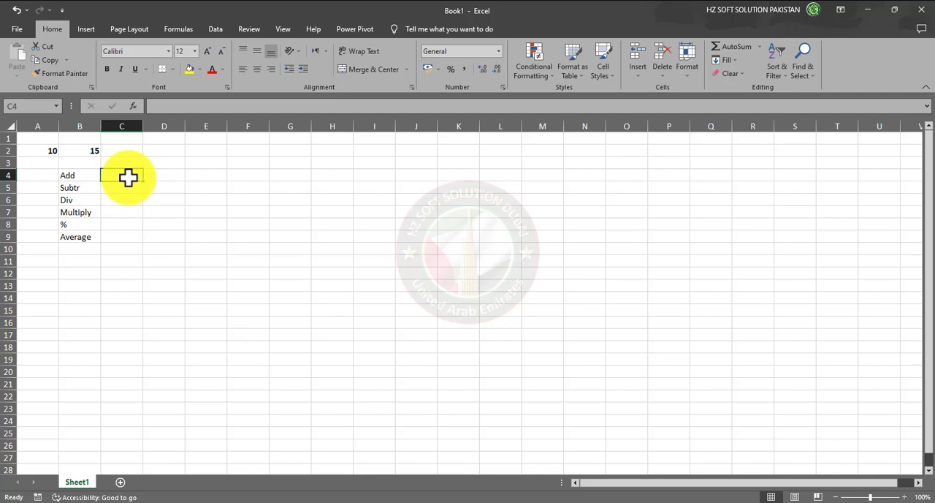
{"action": "type", "text": "="}
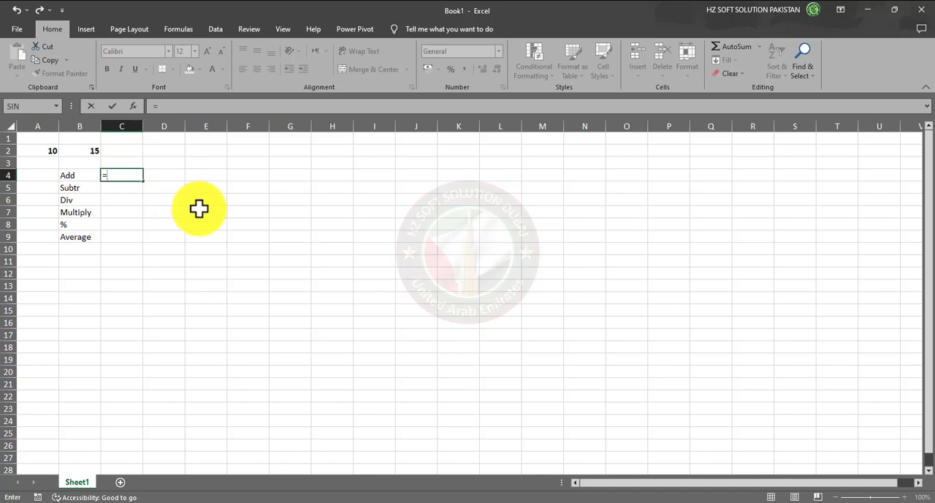
{"action": "type", "text": "a2"}
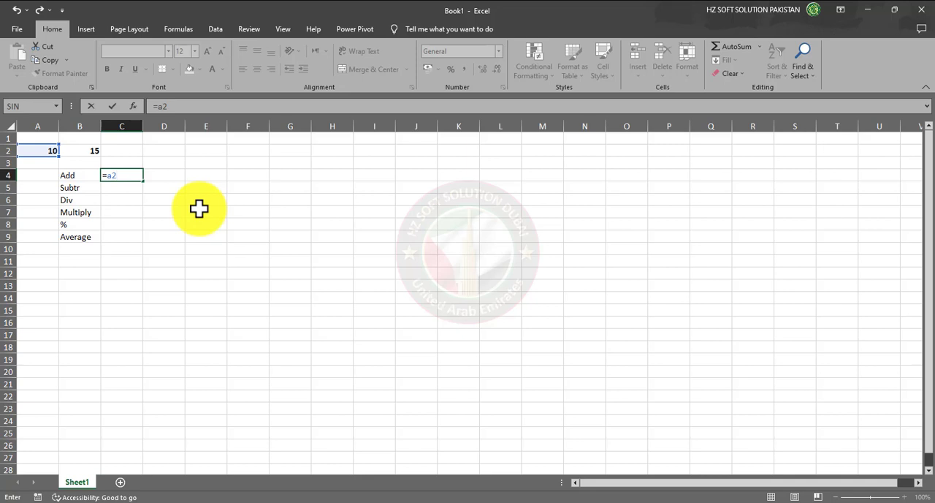
{"action": "type", "text": "+b2"}
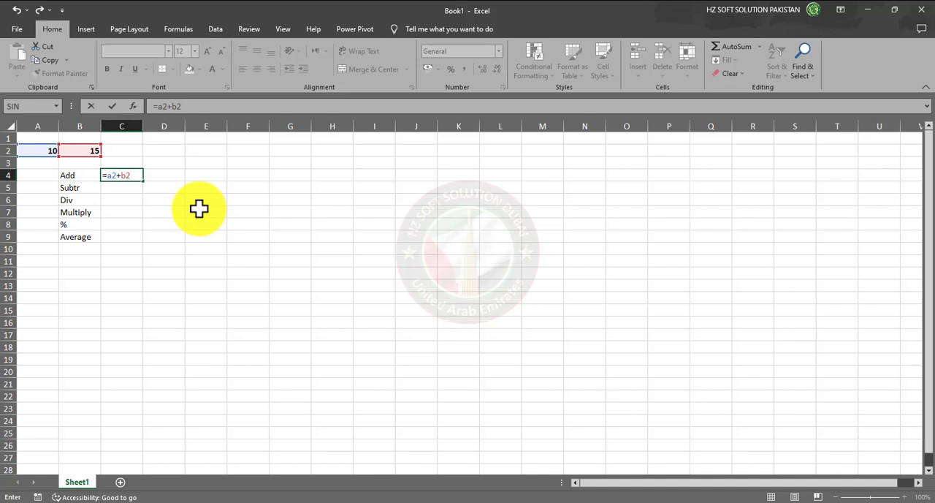
{"action": "key", "text": "Return"}
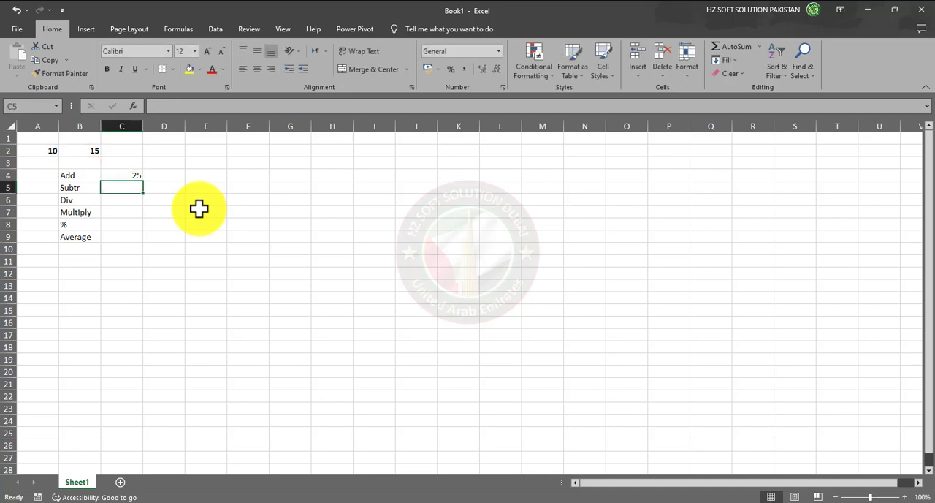
{"action": "left_click_drag", "start_coordinate": [127, 175], "coordinate": [126, 236]}
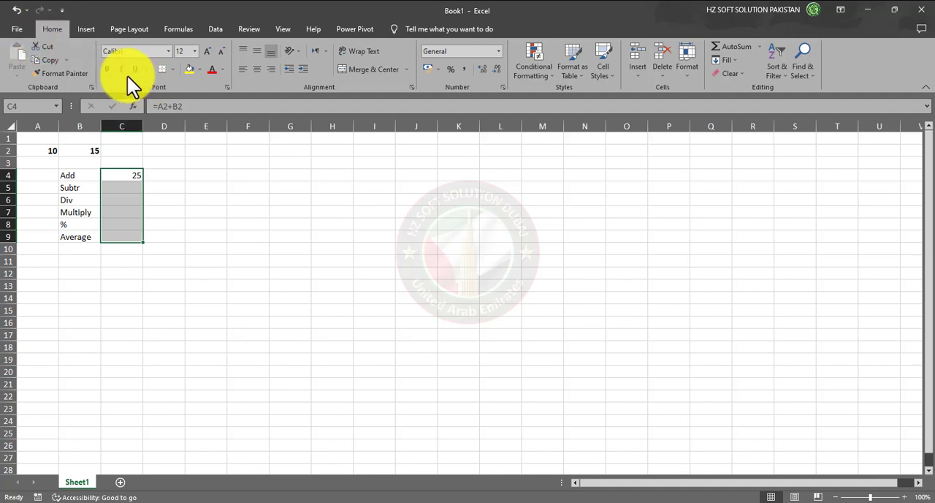
{"action": "left_click", "coordinate": [162, 187]}
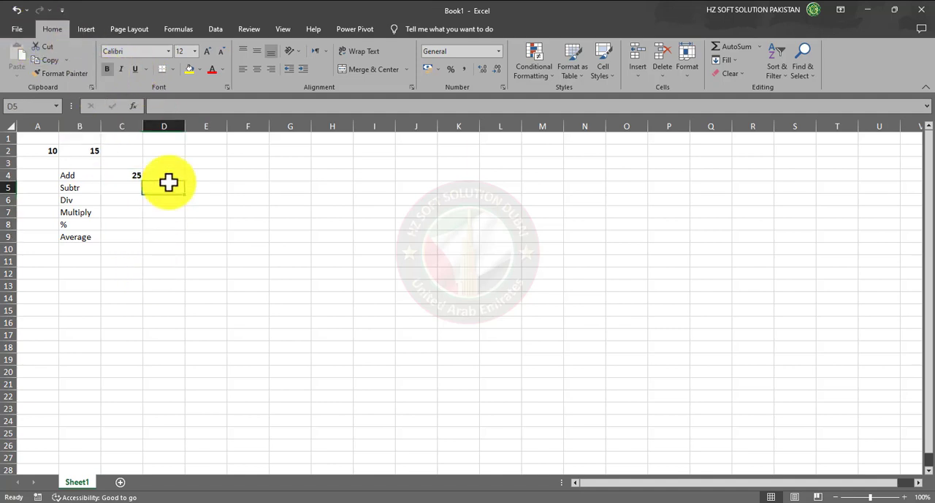
{"action": "left_click", "coordinate": [119, 175]}
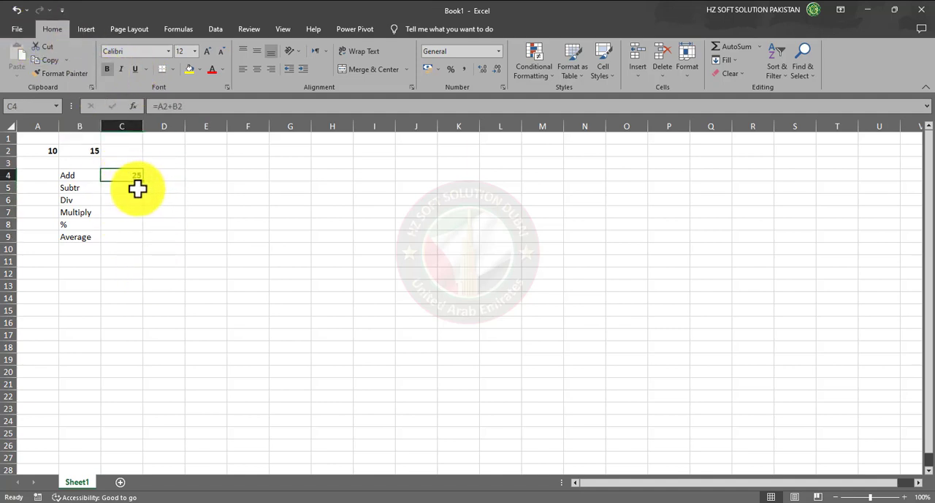
{"action": "left_click", "coordinate": [163, 176]}
{"action": "left_click", "coordinate": [195, 177]}
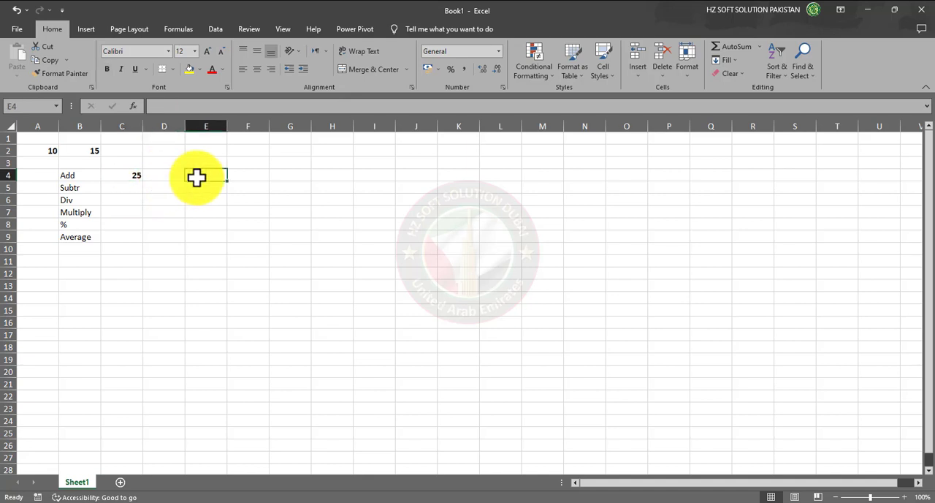
{"action": "type", "text": "="}
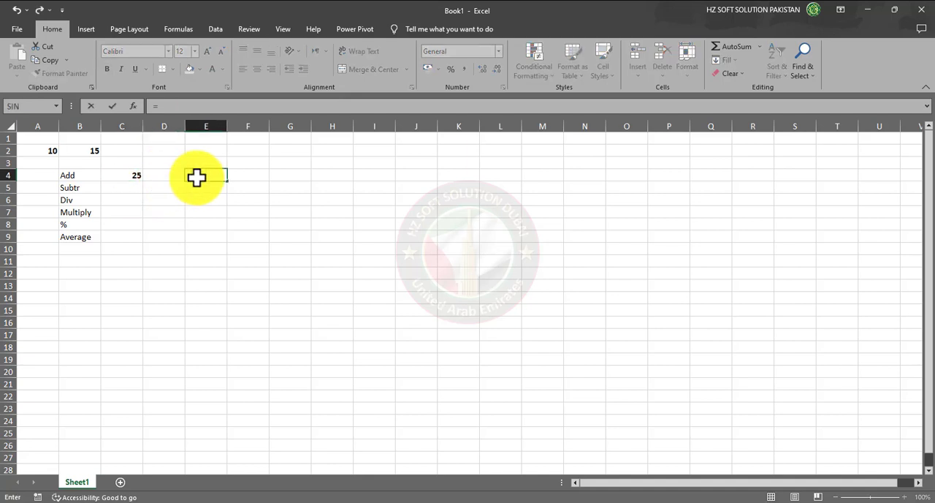
{"action": "left_click_drag", "start_coordinate": [87, 162], "coordinate": [127, 166]}
{"action": "key", "text": "Escape"}
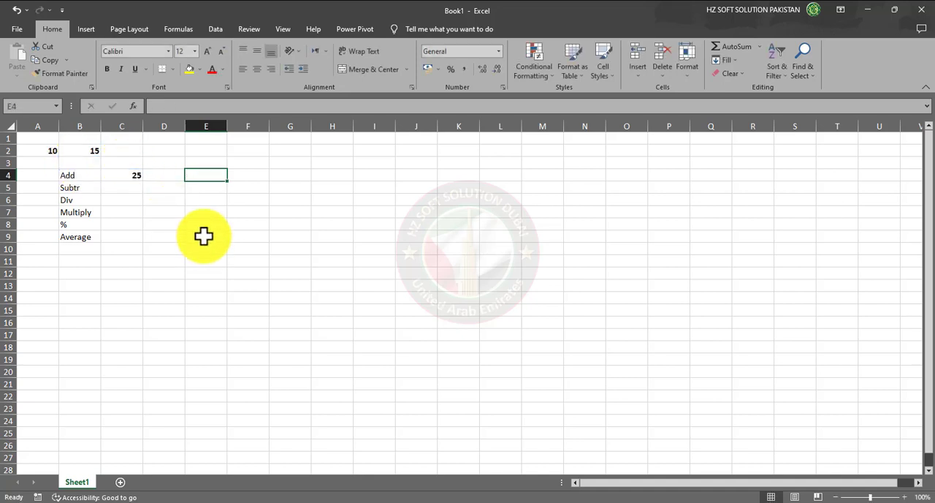
Enter the heading Professional in cell B3 above the operation labels
{"action": "left_click_drag", "start_coordinate": [68, 164], "coordinate": [125, 158]}
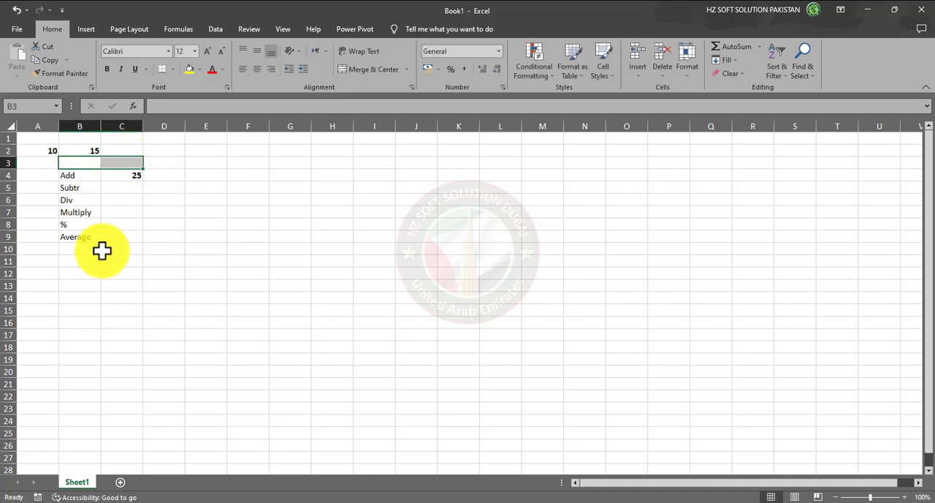
{"action": "type", "text": "Pro"}
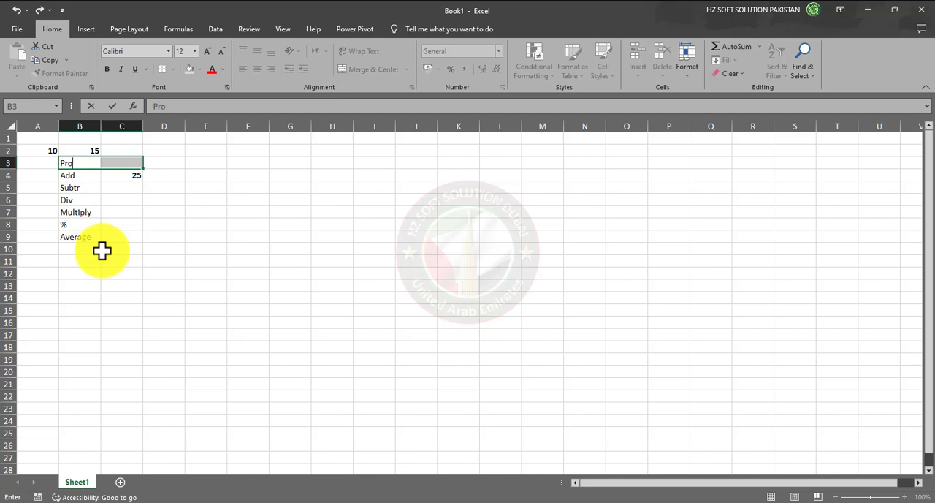
{"action": "type", "text": "fession"}
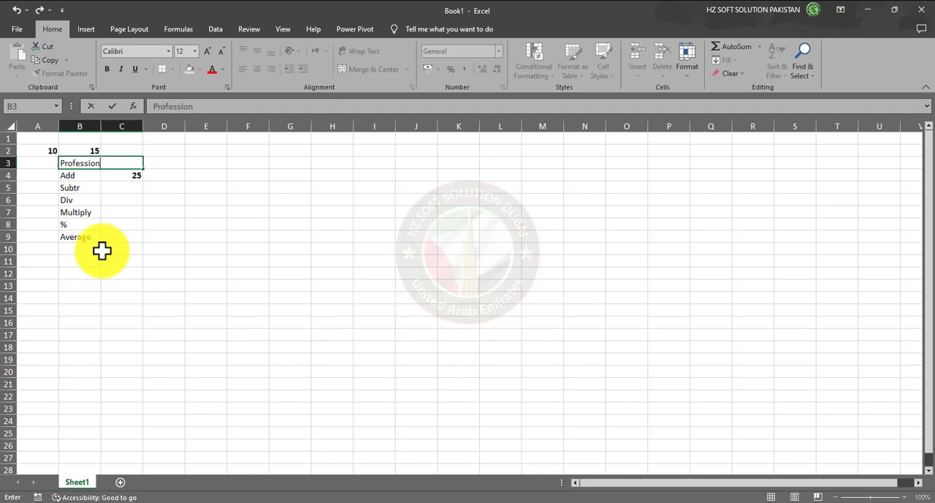
{"action": "type", "text": "al"}
{"action": "key", "text": "Return"}
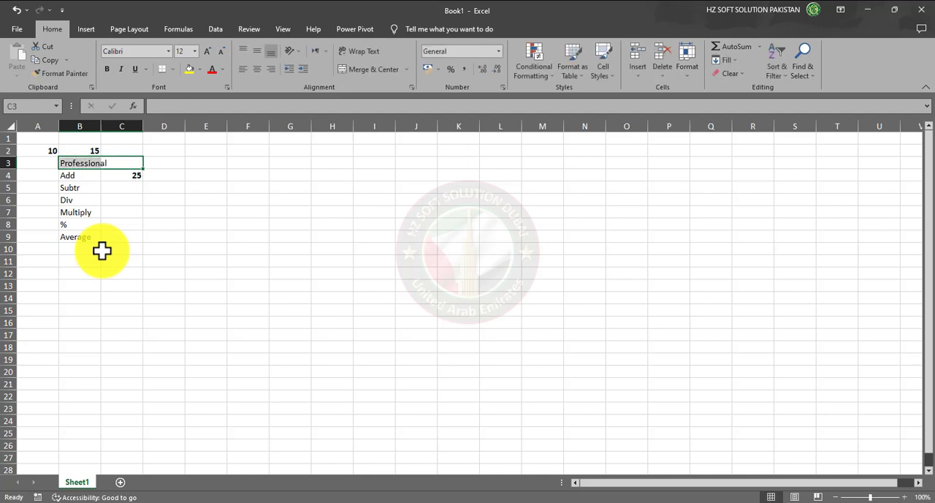
{"action": "left_click", "coordinate": [150, 235]}
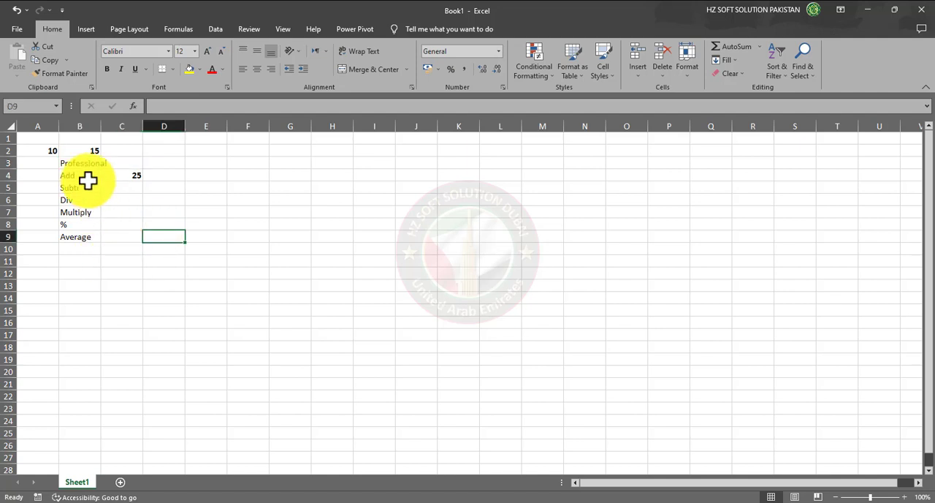
Merge and center the Professional heading across B3:C3 and make it bold
{"action": "left_click_drag", "start_coordinate": [77, 163], "coordinate": [107, 162]}
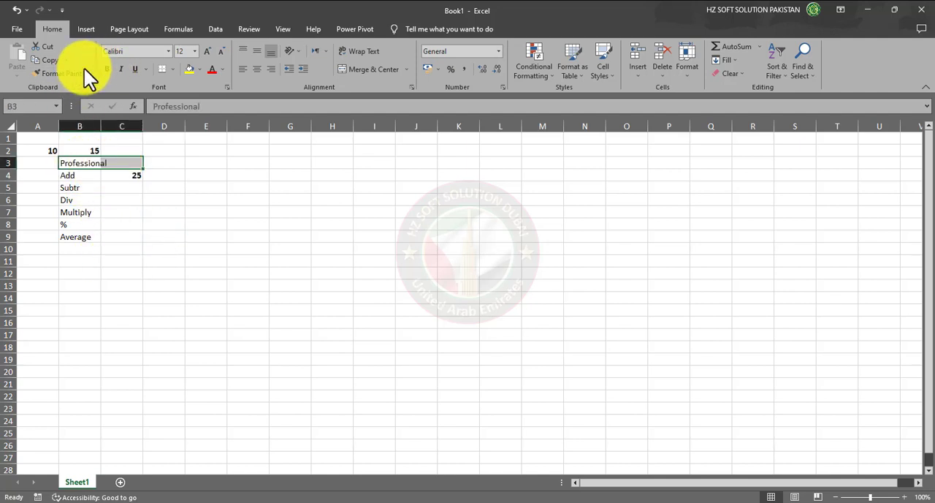
{"action": "left_click", "coordinate": [354, 70]}
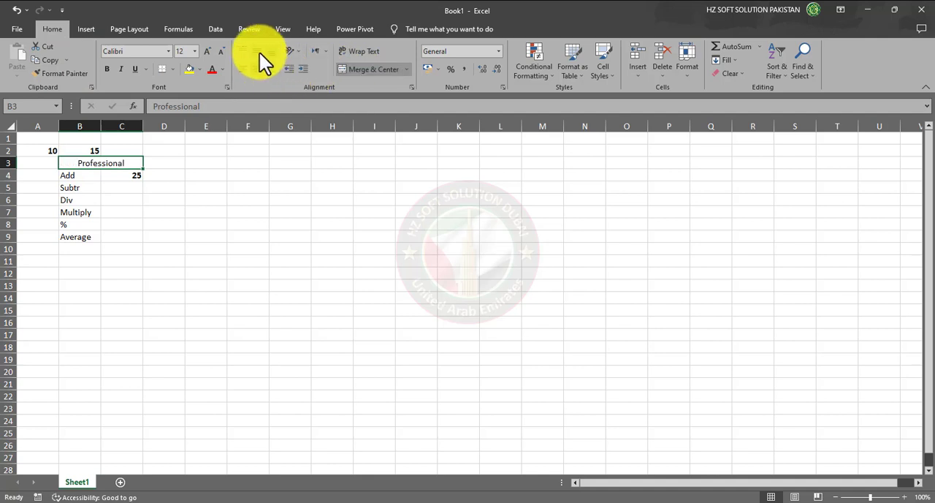
{"action": "left_click", "coordinate": [107, 68]}
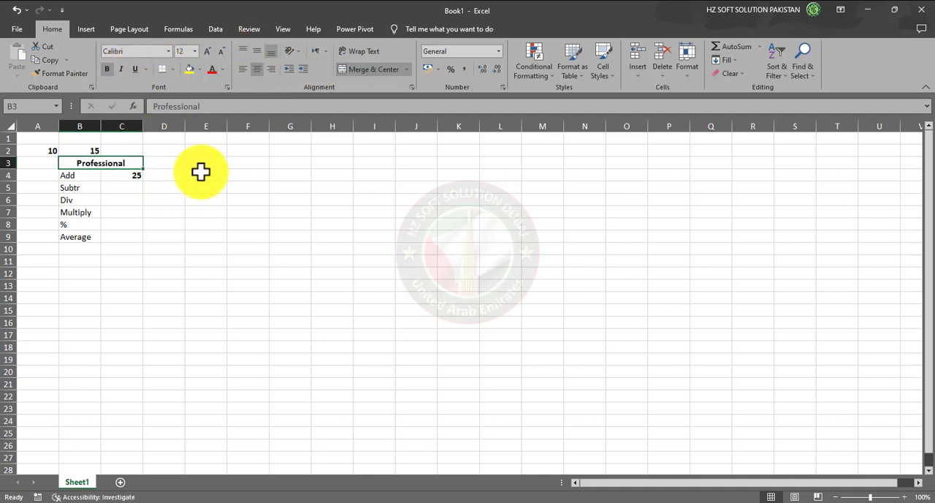
Merge and center the empty cells E3:F3 and apply bold formatting
{"action": "left_click_drag", "start_coordinate": [205, 164], "coordinate": [252, 162]}
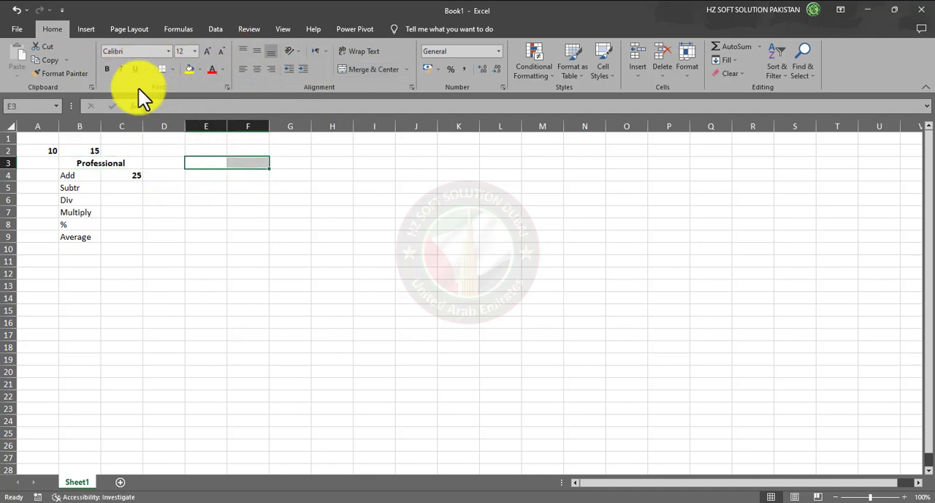
{"action": "left_click", "coordinate": [345, 69]}
{"action": "left_click", "coordinate": [106, 67]}
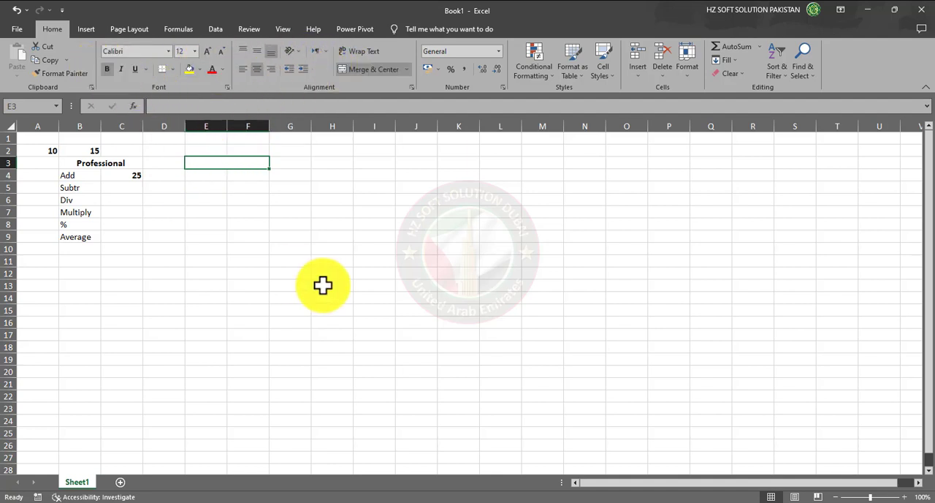
Enter the heading Un-Professional in the merged cell E3:F3
{"action": "type", "text": "u"}
{"action": "key", "text": "BackSpace"}
{"action": "type", "text": "U"}
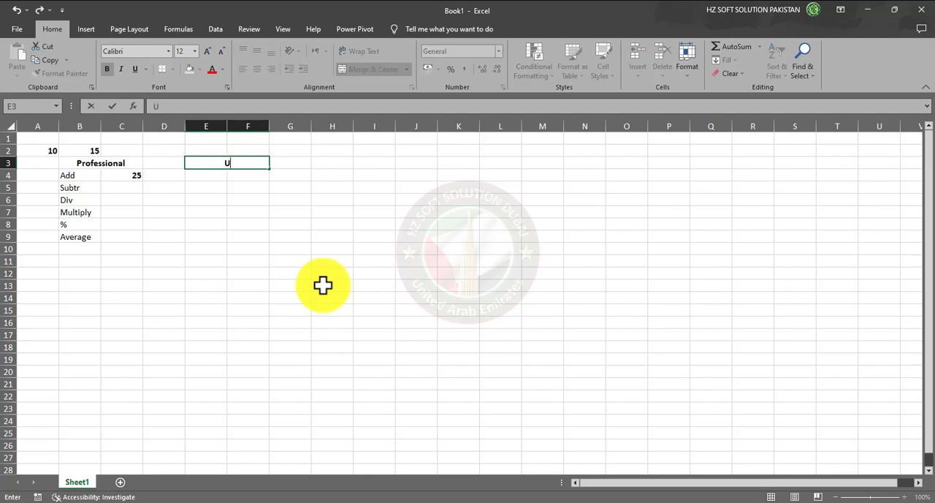
{"action": "type", "text": "n-Professional"}
{"action": "key", "text": "Return"}
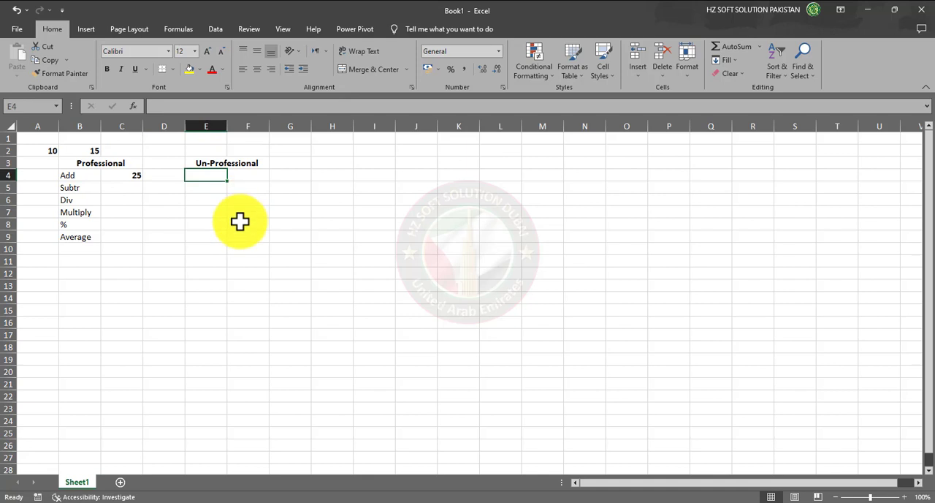
Copy the operation labels from B4:B9 into E4:E9 under the Un-Professional heading
{"action": "left_click_drag", "start_coordinate": [66, 175], "coordinate": [77, 237]}
{"action": "key", "text": "ctrl+c"}
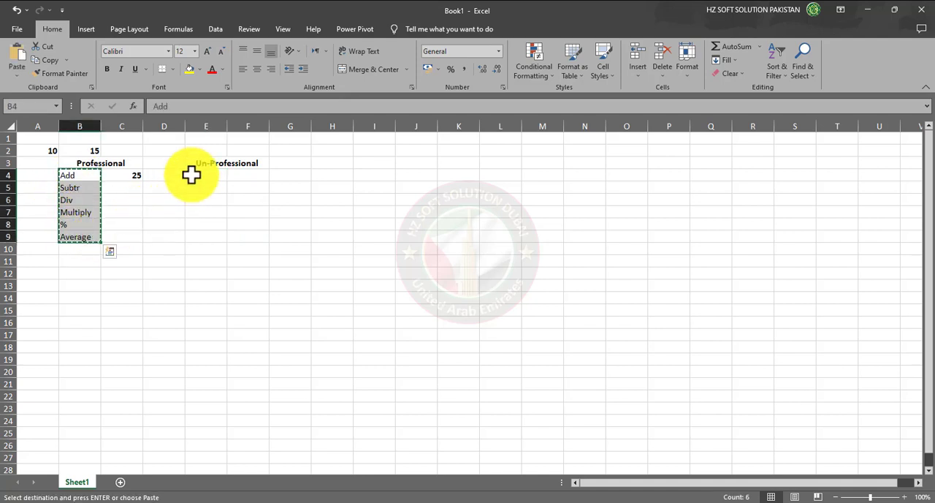
{"action": "left_click", "coordinate": [192, 175]}
{"action": "key", "text": "ctrl+v"}
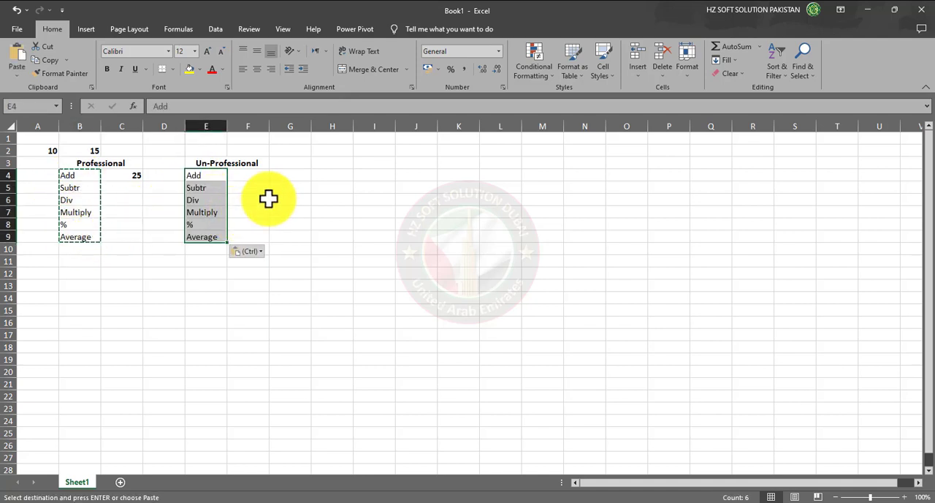
{"action": "key", "text": "Escape"}
Enter the formula =A2+B2 in cell F4 by picking the two number cells, and review its cell references
{"action": "left_click", "coordinate": [253, 175]}
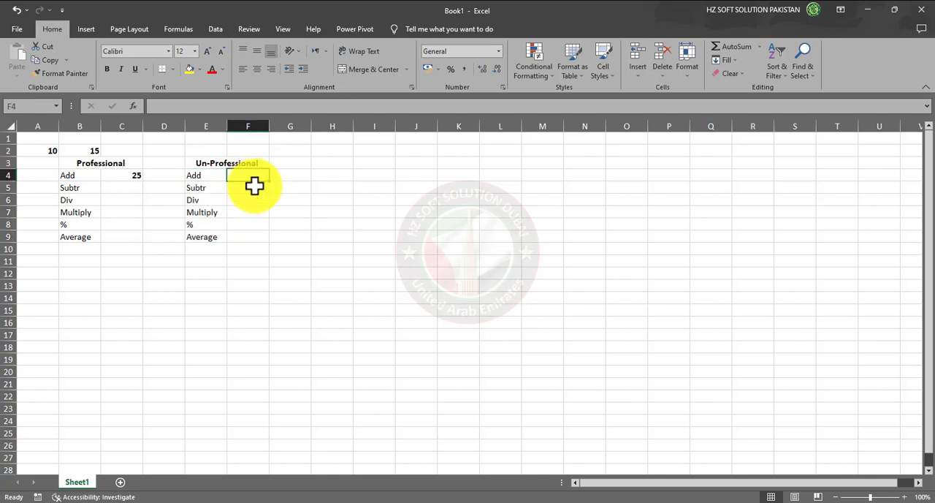
{"action": "type", "text": "="}
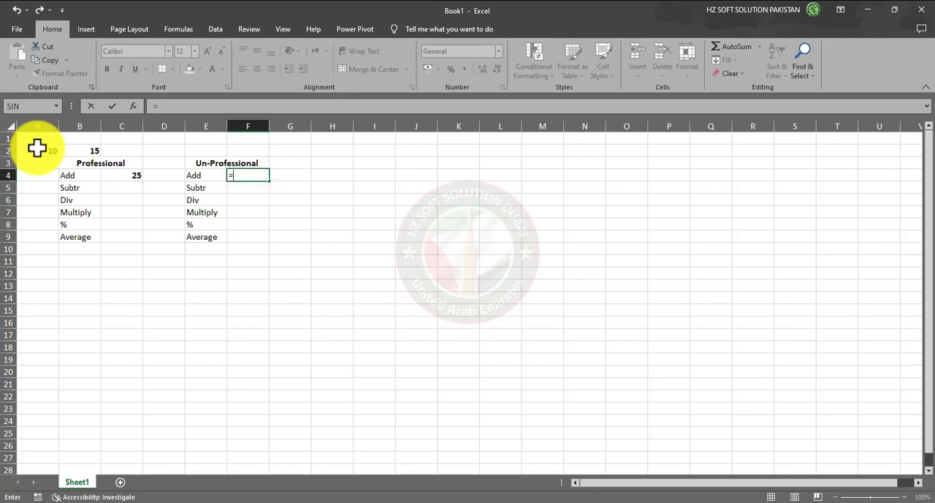
{"action": "left_click", "coordinate": [38, 150]}
{"action": "type", "text": "+"}
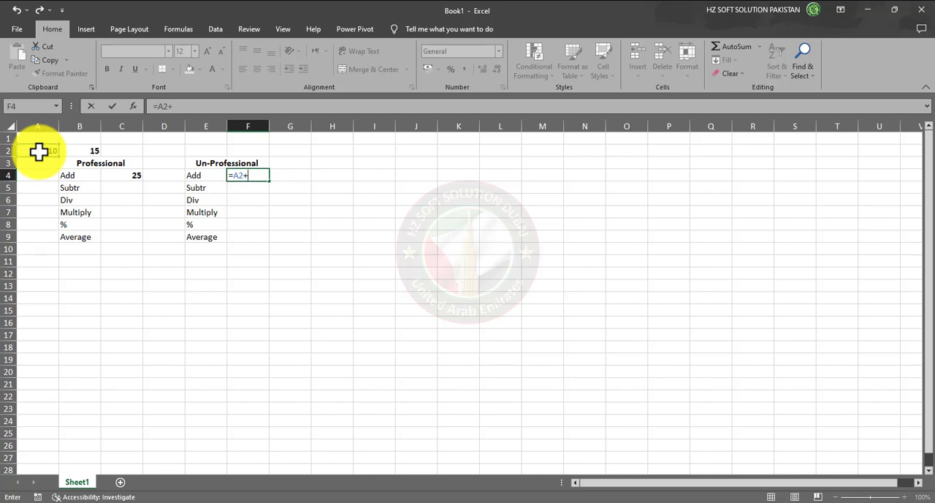
{"action": "left_click", "coordinate": [81, 151]}
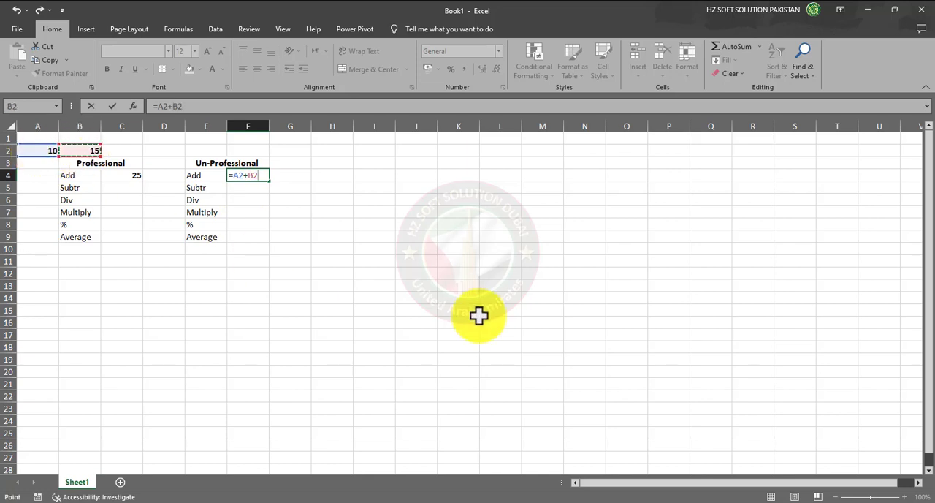
{"action": "key", "text": "Return"}
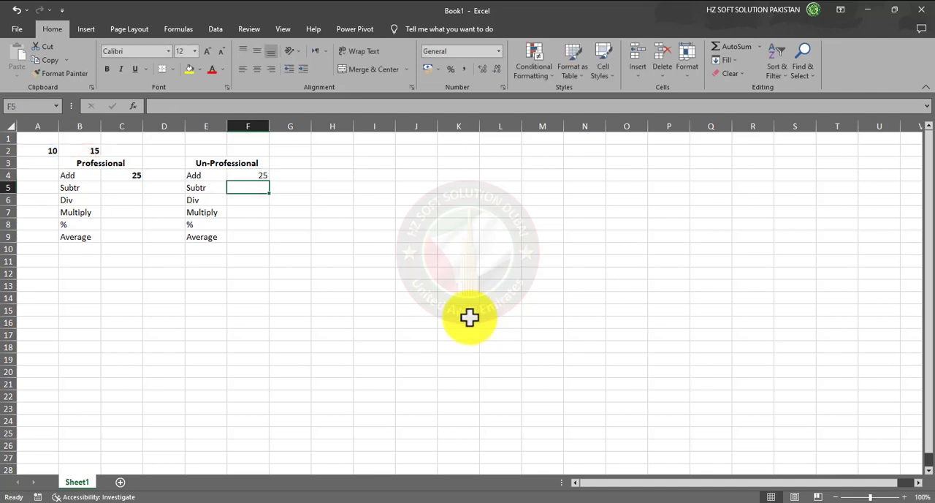
{"action": "key", "text": "Up"}
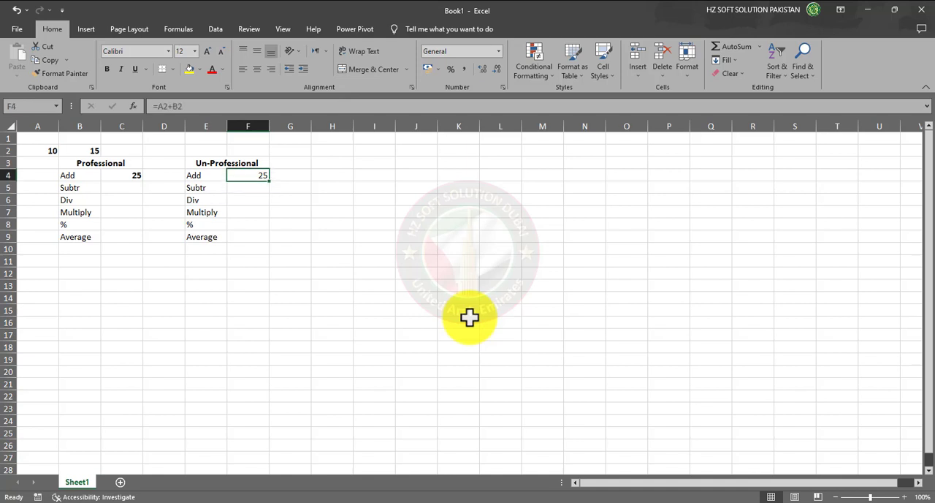
{"action": "key", "text": "F2"}
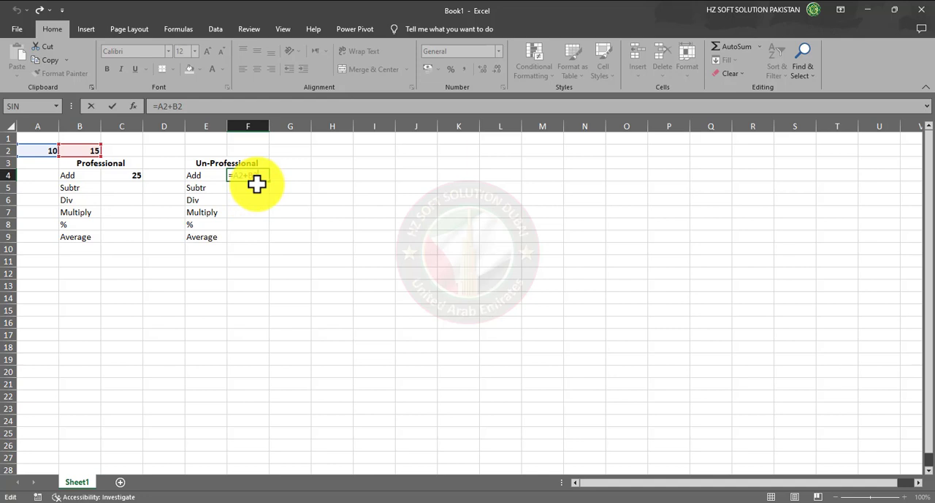
{"action": "key", "text": "Return"}
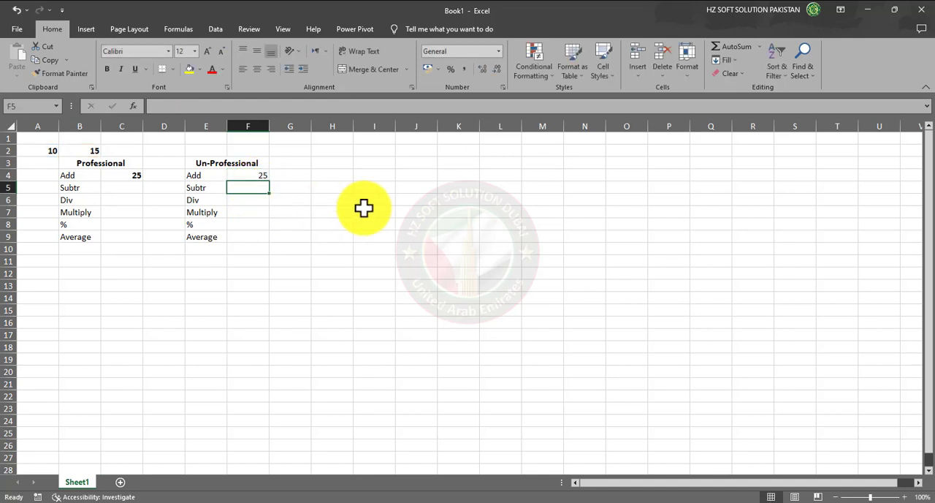
Enter the formula =A2-b2 in cell C5 beside the Subtr label to subtract the second number from the first
{"action": "left_click", "coordinate": [130, 189]}
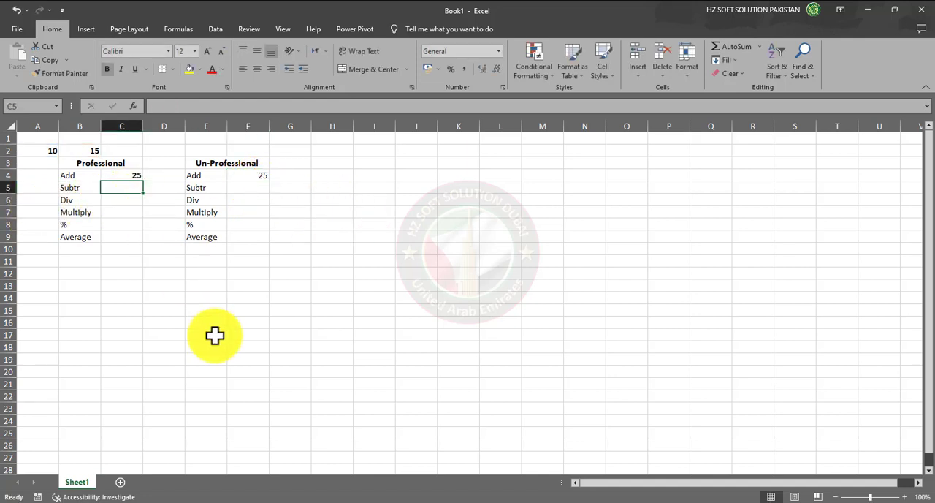
{"action": "type", "text": "="}
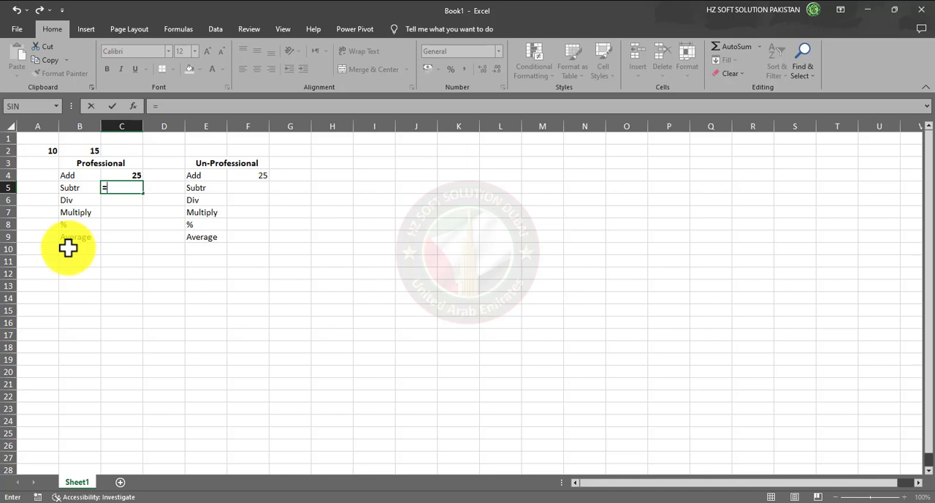
{"action": "type", "text": "A2"}
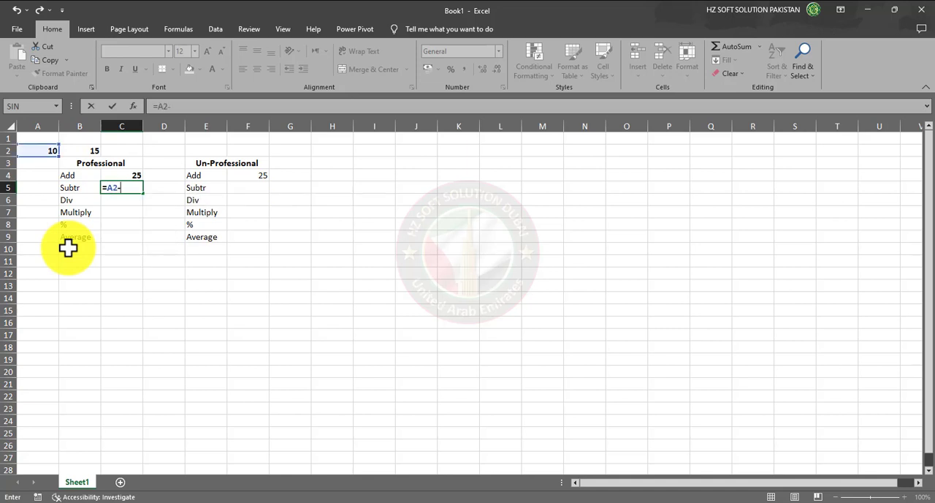
{"action": "type", "text": "-b"}
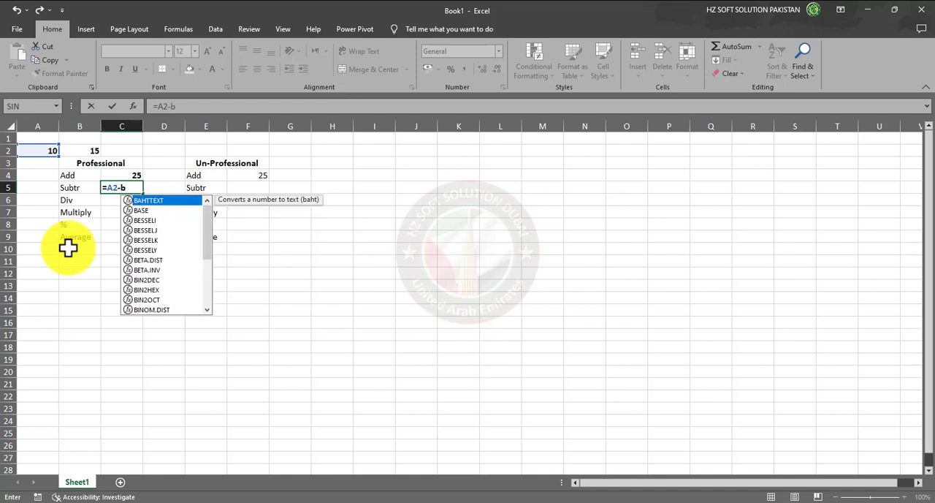
{"action": "type", "text": "2"}
{"action": "key", "text": "Return"}
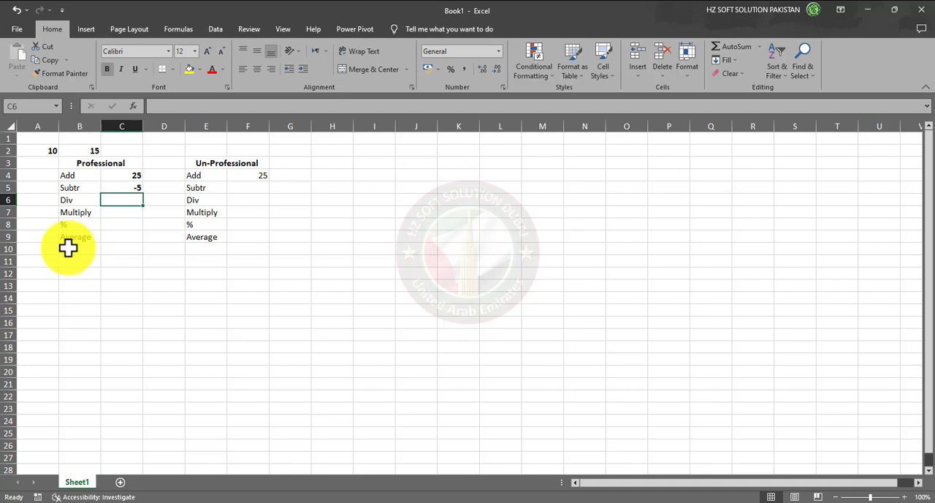
{"action": "key", "text": "Up"}
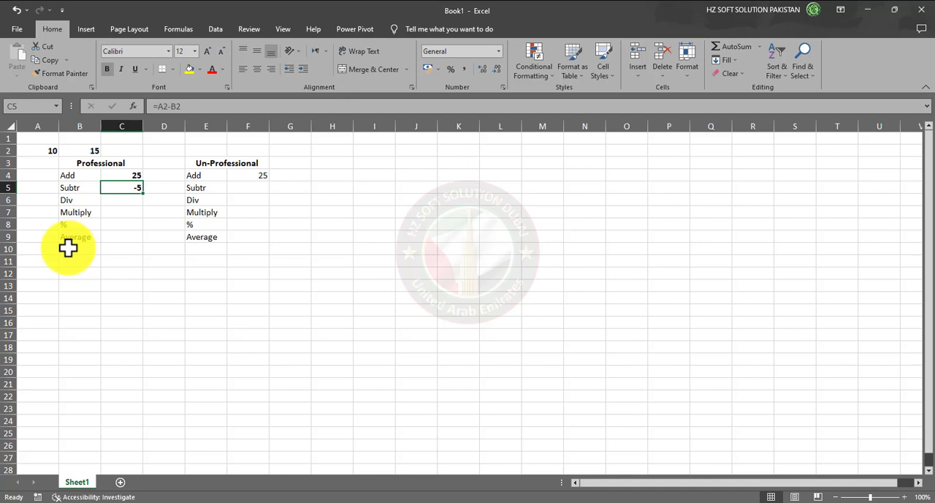
{"action": "key", "text": "Down"}
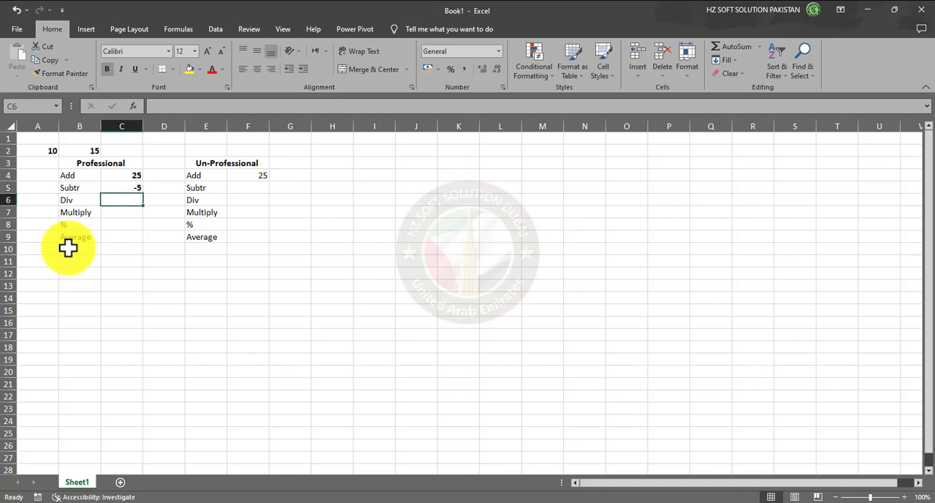
Enter the formula =A2/B2 in cell C6 beside the Div label to divide the first number by the second
{"action": "type", "text": "="}
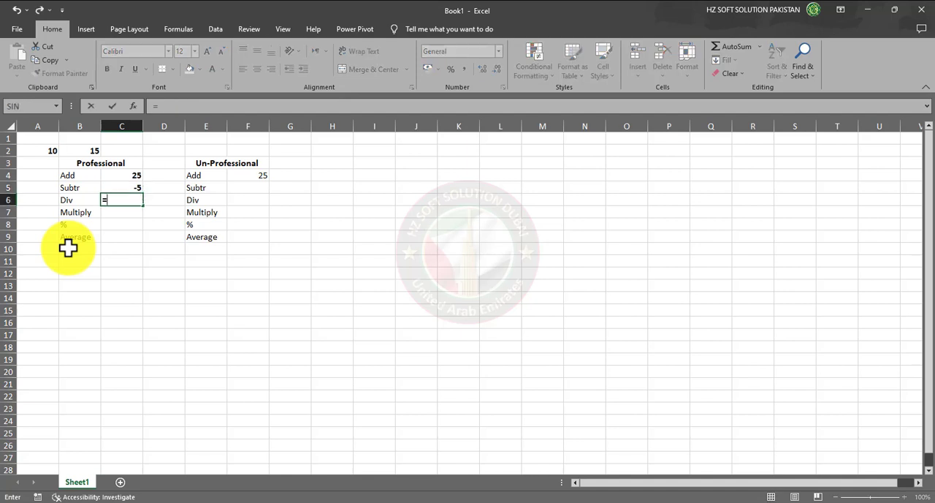
{"action": "type", "text": "A"}
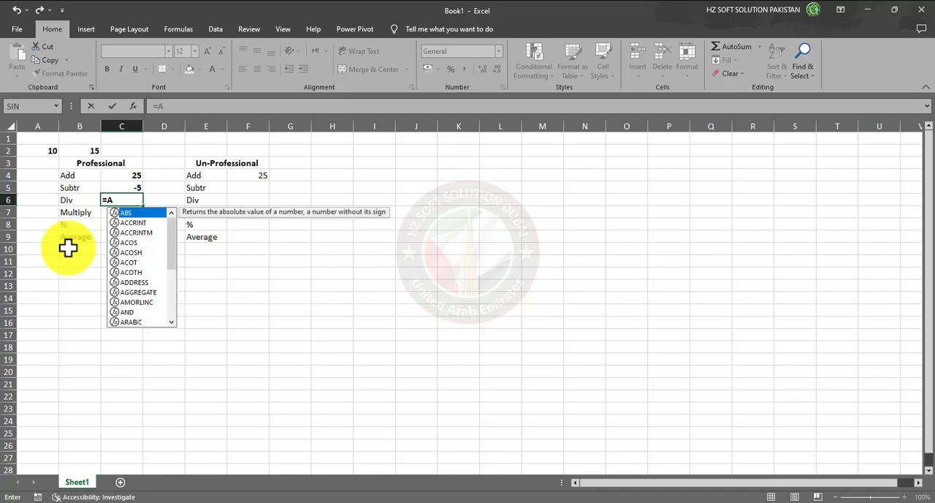
{"action": "type", "text": "2"}
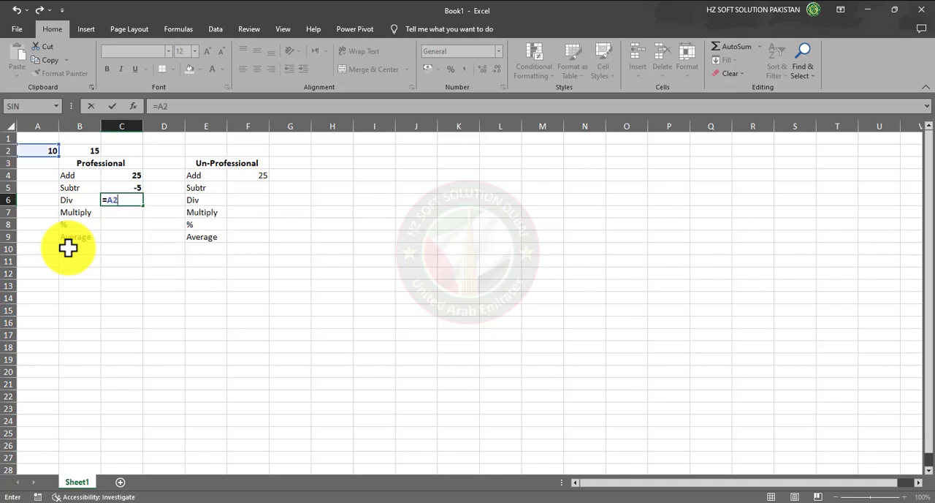
{"action": "type", "text": "/B2"}
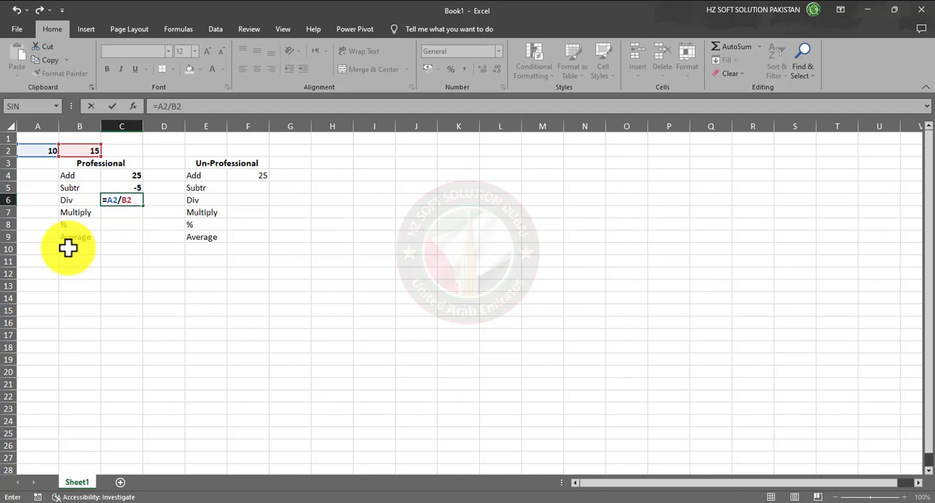
{"action": "key", "text": "Return"}
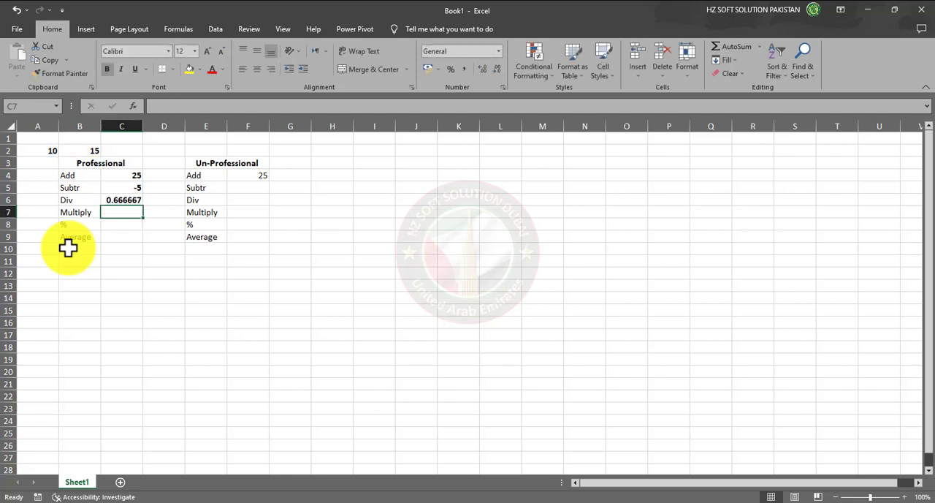
Enter the formula =A2*b2 in cell C7 beside the Multiply label to multiply the two numbers
{"action": "type", "text": "="}
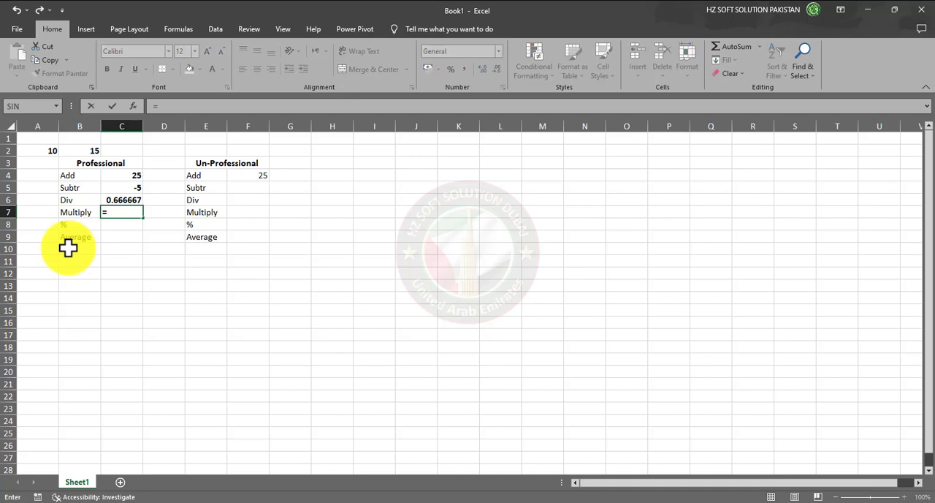
{"action": "type", "text": "A2"}
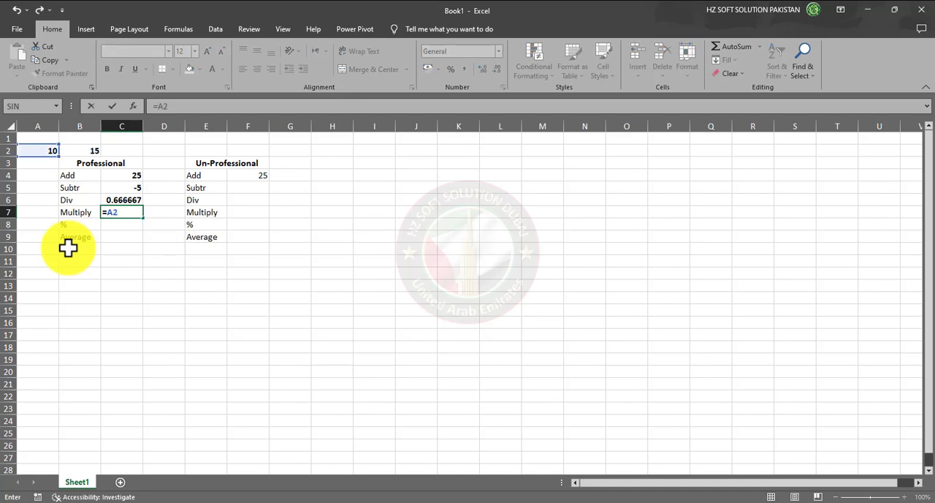
{"action": "type", "text": "*b2"}
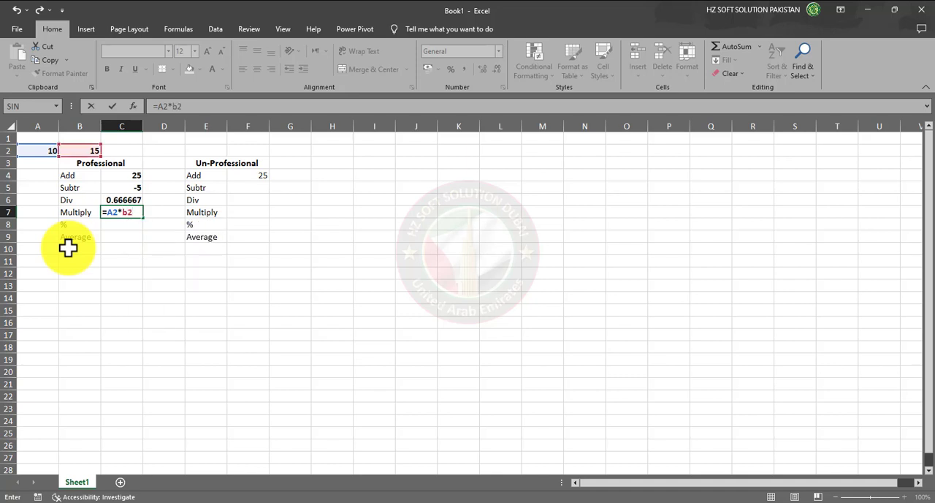
{"action": "key", "text": "Return"}
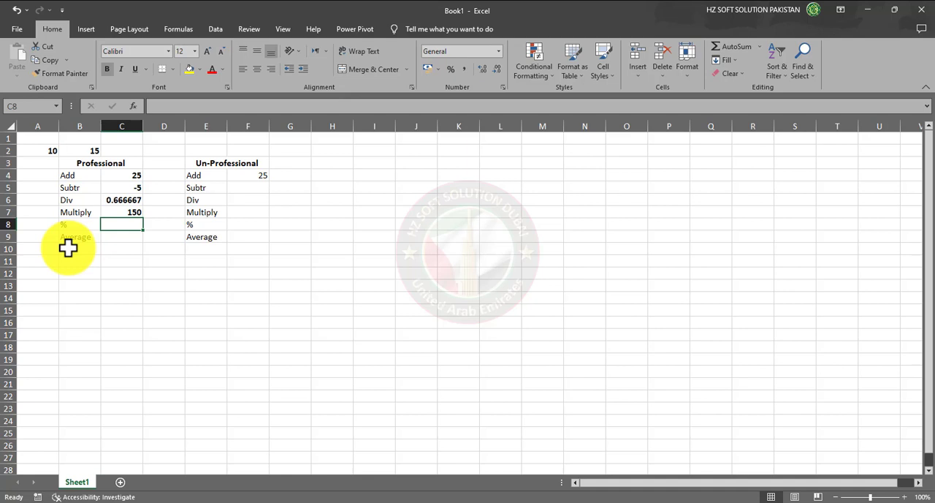
Enter the formula =a2/15*100 in cell C8 beside the % label to calculate the percentage
{"action": "type", "text": "-"}
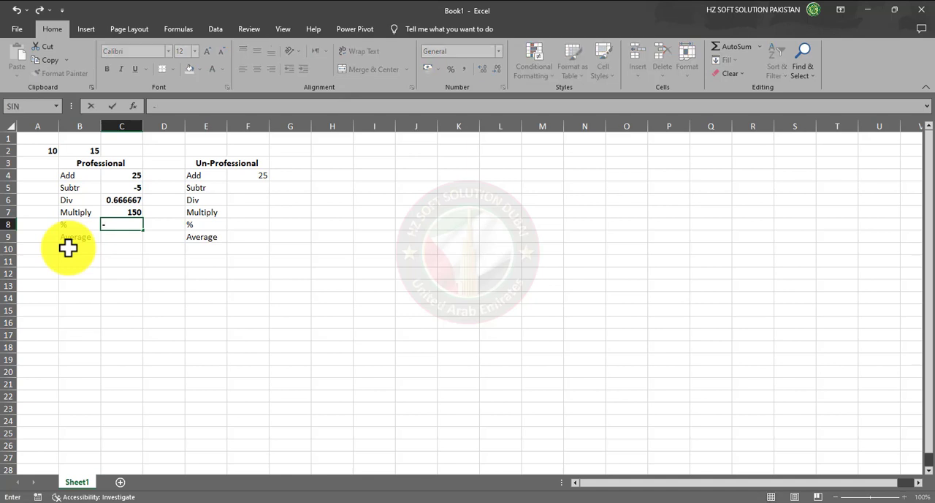
{"action": "key", "text": "BackSpace"}
{"action": "type", "text": "=a"}
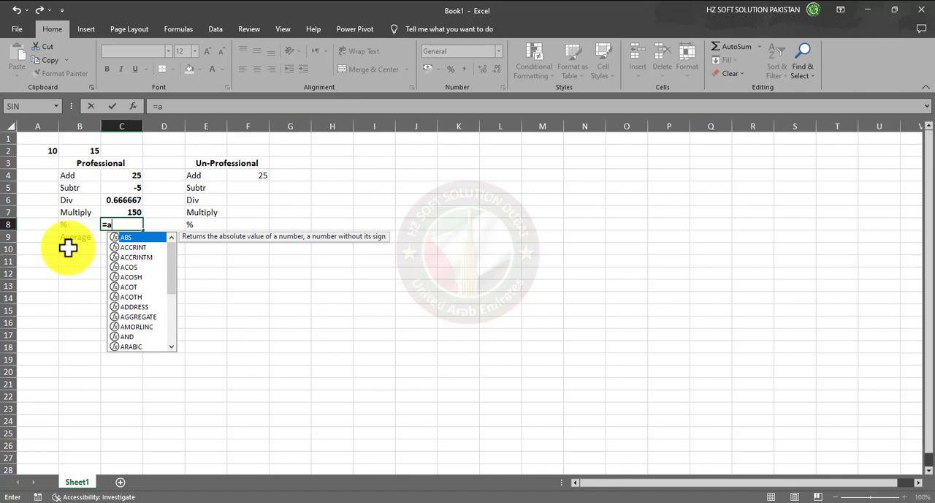
{"action": "type", "text": "2/"}
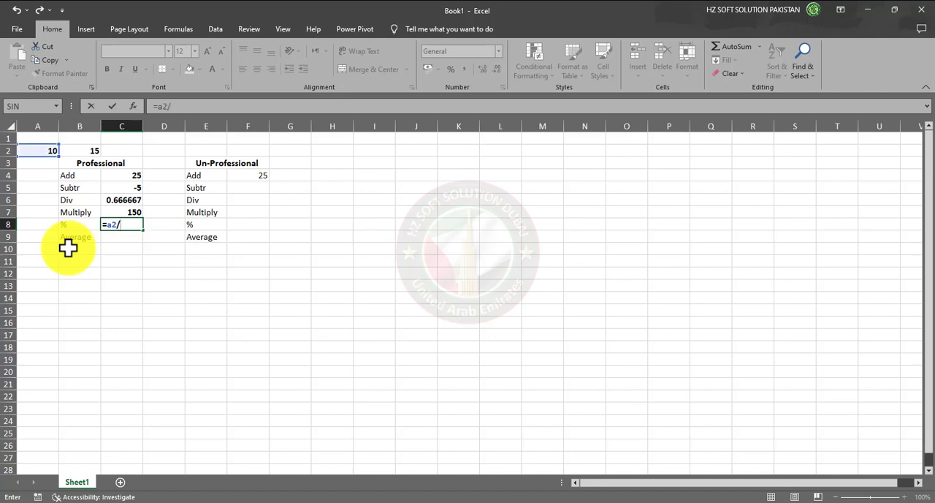
{"action": "type", "text": "15*100"}
{"action": "key", "text": "Return"}
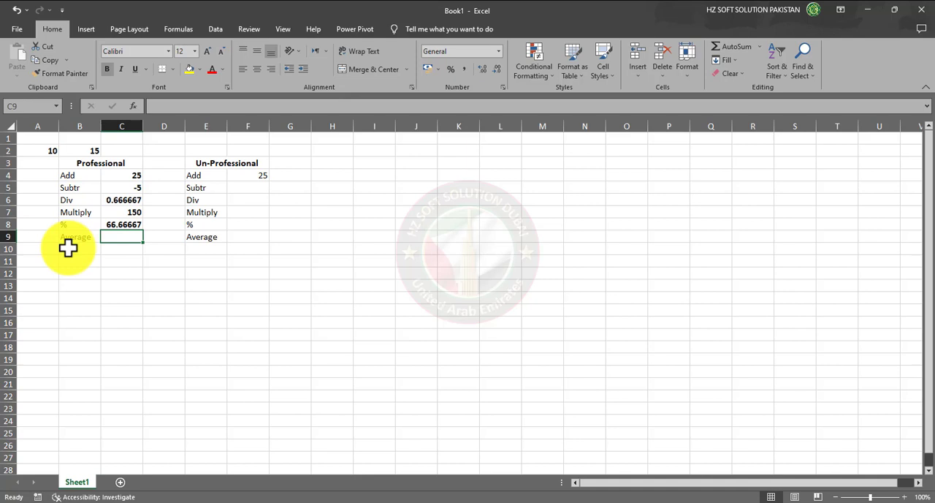
Examine the formulas in the Div and % result cells, C6 and C8, in the Professional block
{"action": "left_click", "coordinate": [128, 200]}
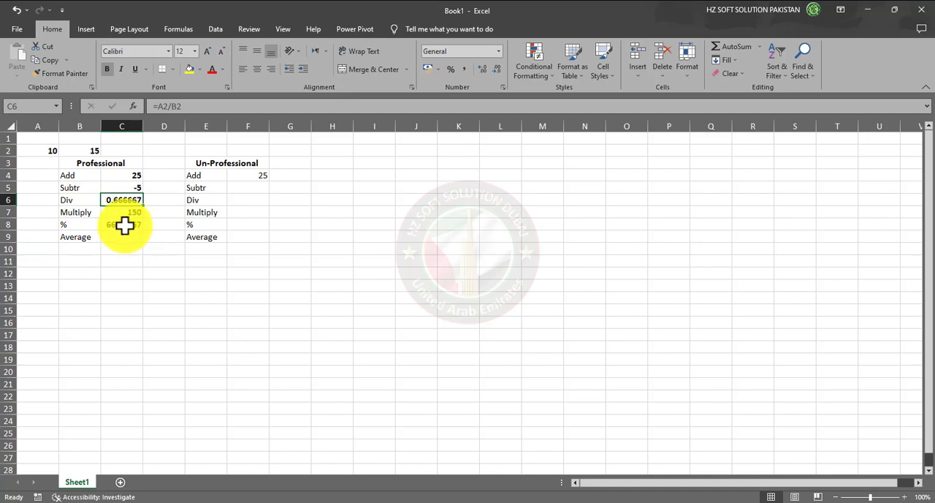
{"action": "left_click", "coordinate": [123, 227]}
{"action": "left_click", "coordinate": [127, 239]}
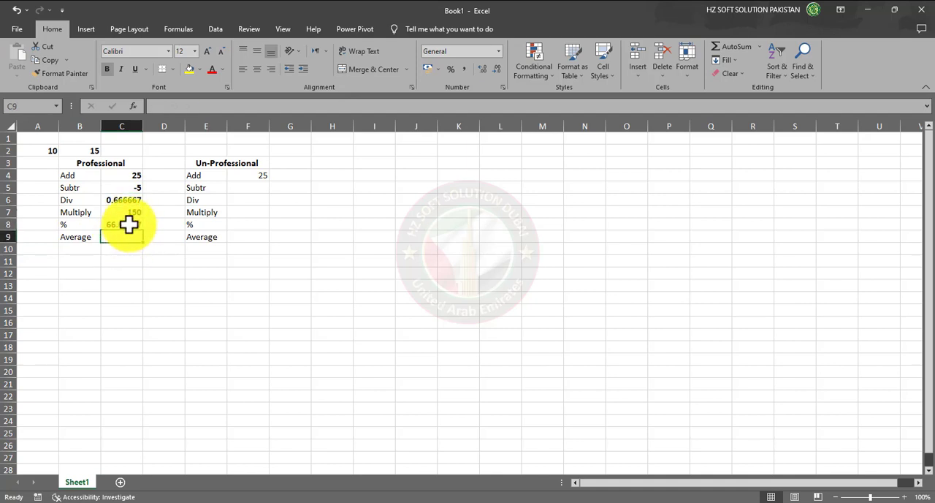
{"action": "left_click", "coordinate": [127, 229]}
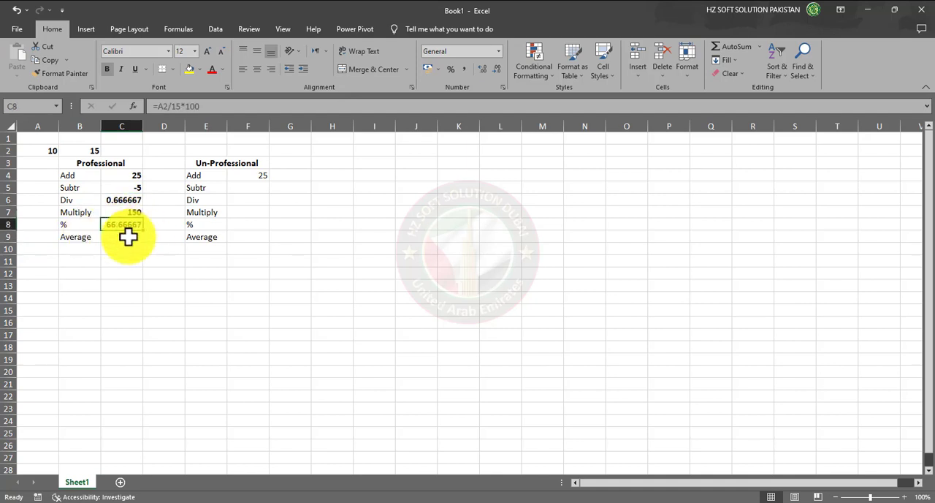
{"action": "double_click", "coordinate": [190, 106]}
{"action": "left_click", "coordinate": [117, 238]}
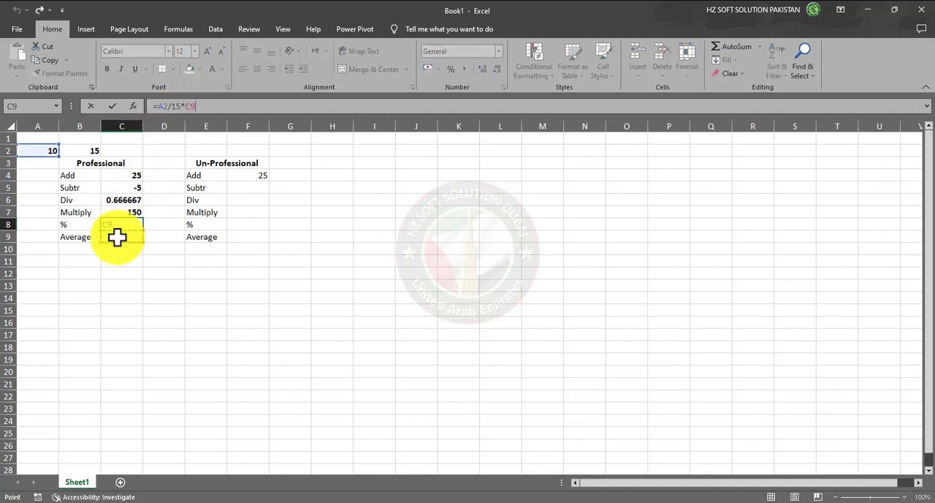
{"action": "key", "text": "Escape"}
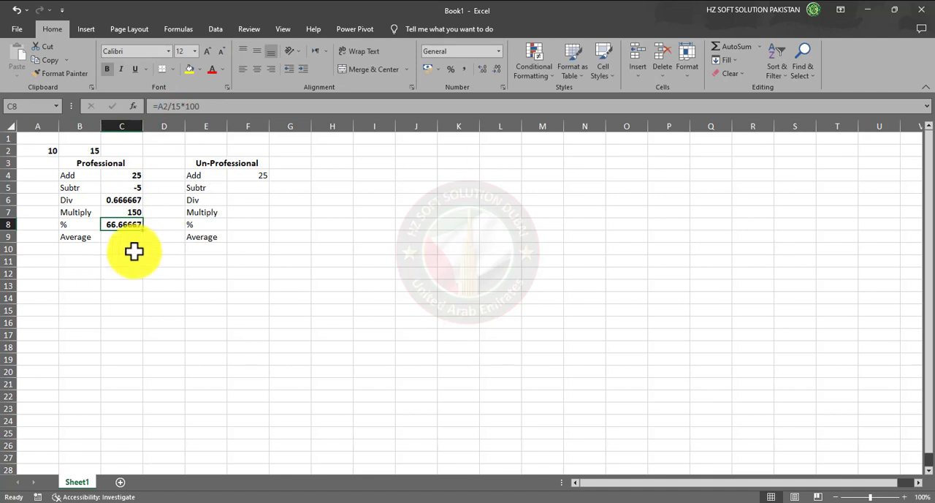
Enter the numbers 25, 30, 35, 40 and 45 in cells A3:A7 below the first number
{"action": "left_click", "coordinate": [128, 237]}
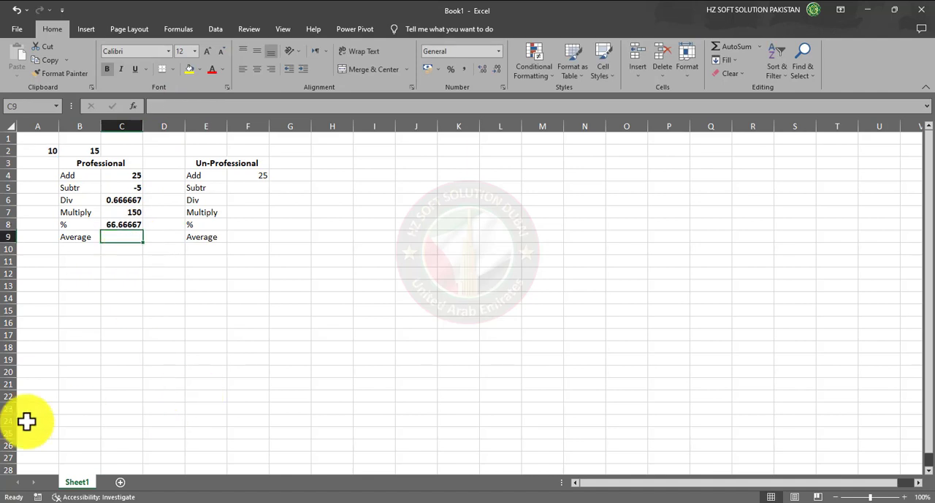
{"action": "left_click", "coordinate": [35, 163]}
{"action": "type", "text": "25"}
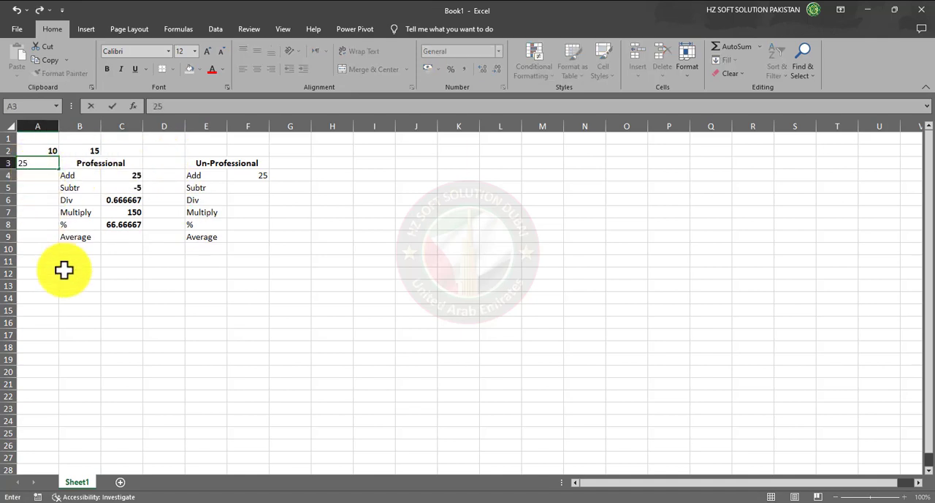
{"action": "key", "text": "Return"}
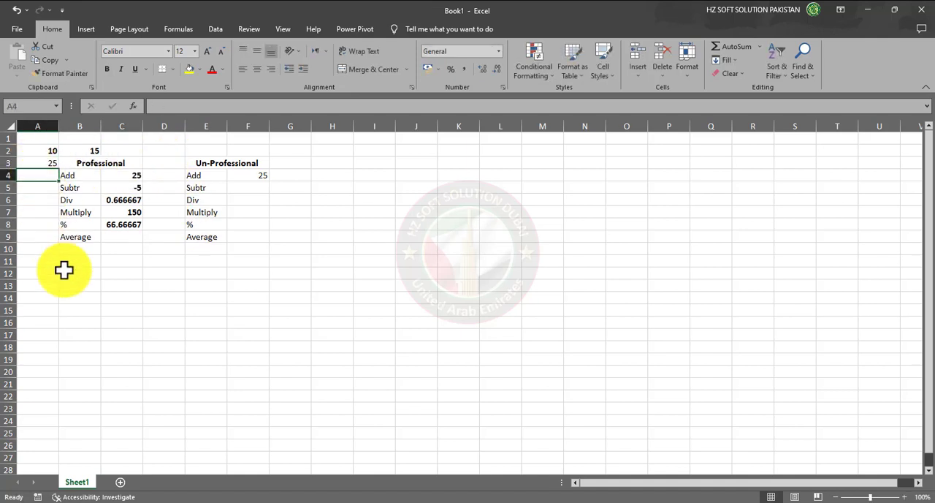
{"action": "type", "text": "30"}
{"action": "key", "text": "Return"}
{"action": "type", "text": "35"}
{"action": "key", "text": "Return"}
{"action": "type", "text": "3"}
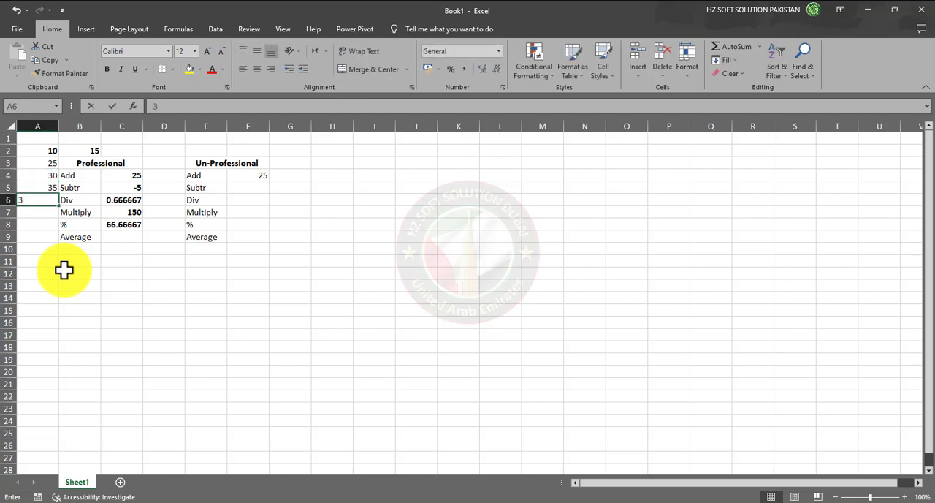
{"action": "type", "text": "0"}
{"action": "key", "text": "Return"}
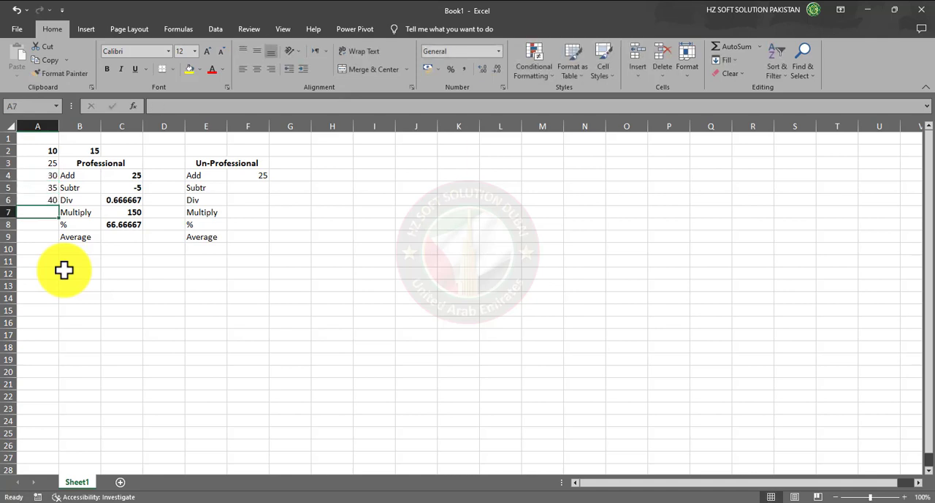
{"action": "type", "text": "45"}
{"action": "key", "text": "Return"}
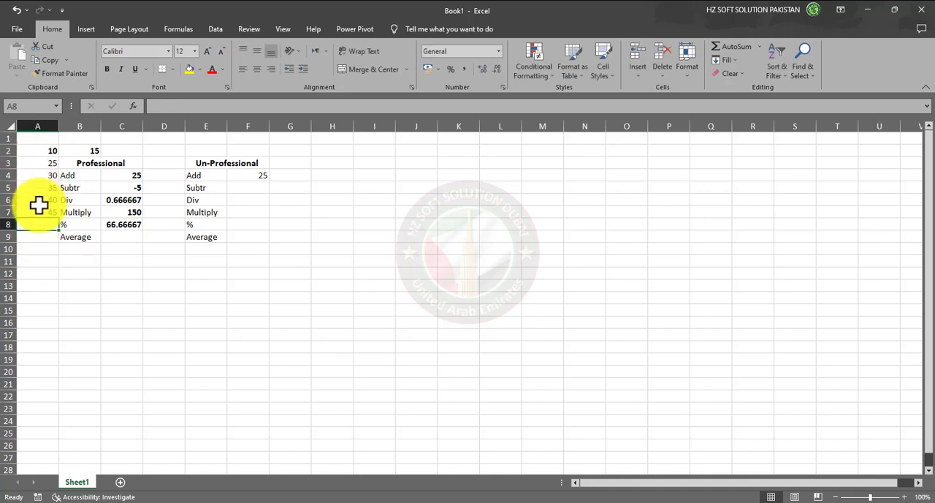
Enter the range formula =A2:A7 in cell C9 beside the Average label and fit column C's width to its contents
{"action": "left_click", "coordinate": [74, 239]}
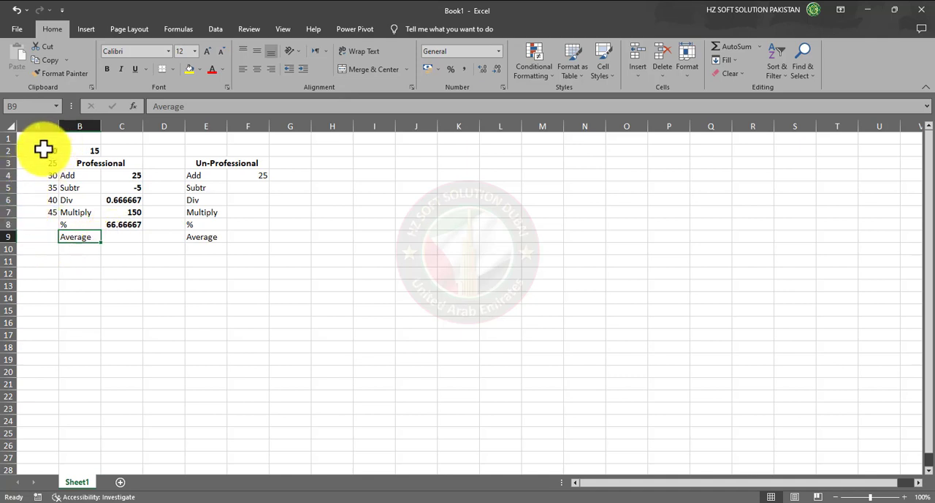
{"action": "left_click_drag", "start_coordinate": [42, 150], "coordinate": [42, 210]}
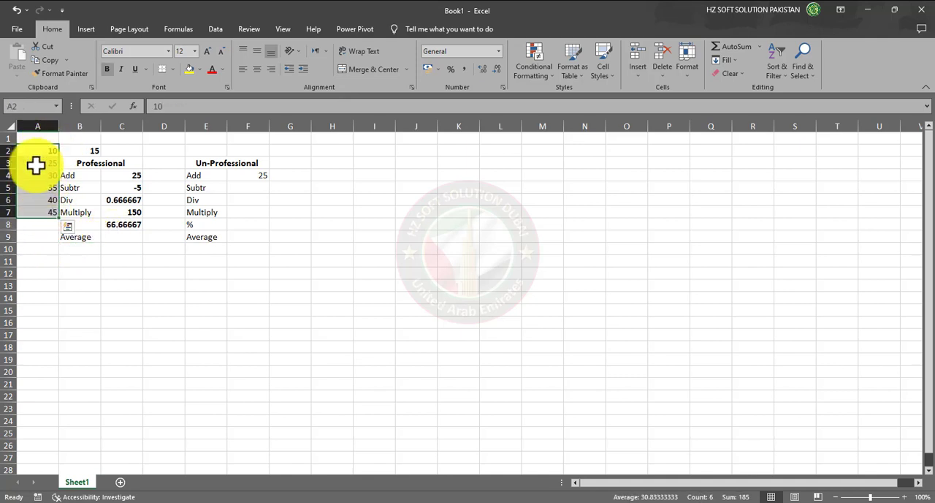
{"action": "left_click", "coordinate": [111, 236]}
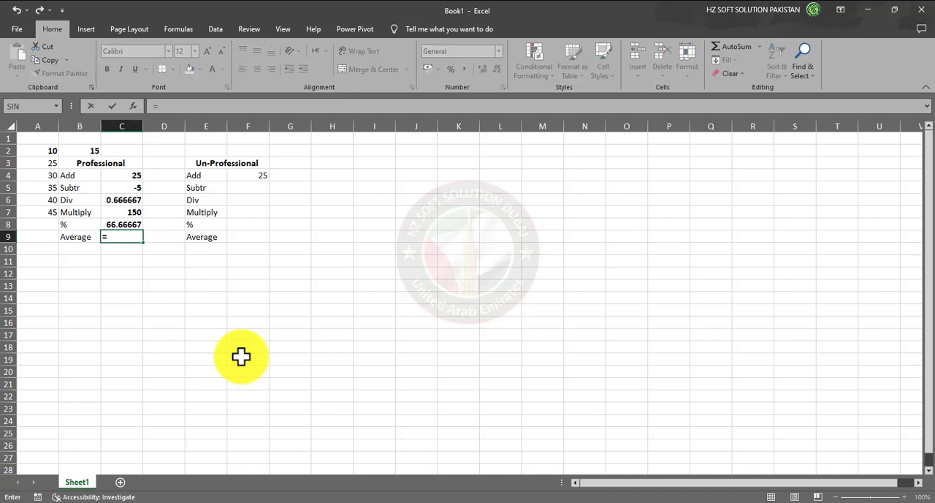
{"action": "left_click_drag", "start_coordinate": [38, 150], "coordinate": [38, 212]}
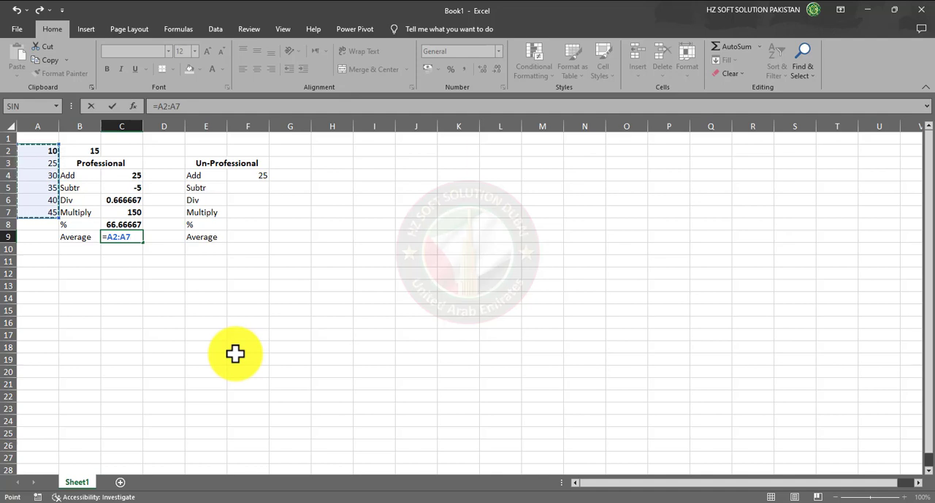
{"action": "key", "text": "BackSpace"}
{"action": "key", "text": "BackSpace"}
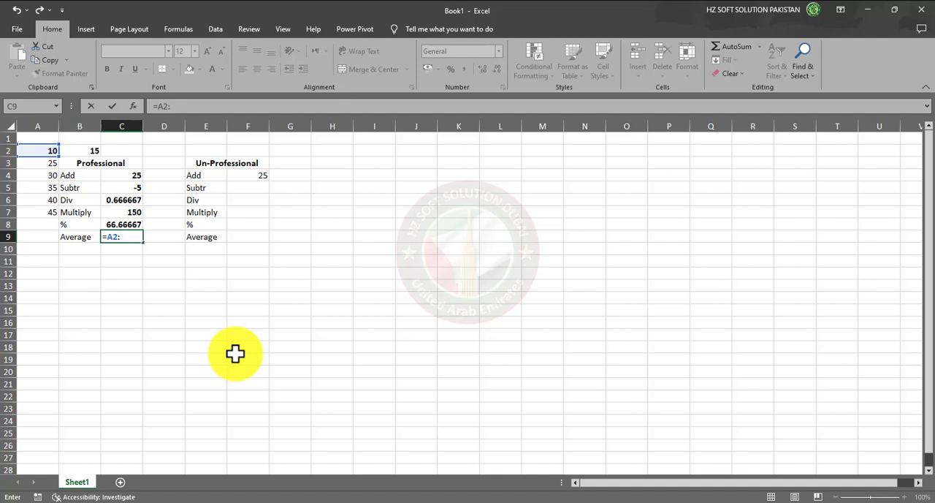
{"action": "type", "text": "A"}
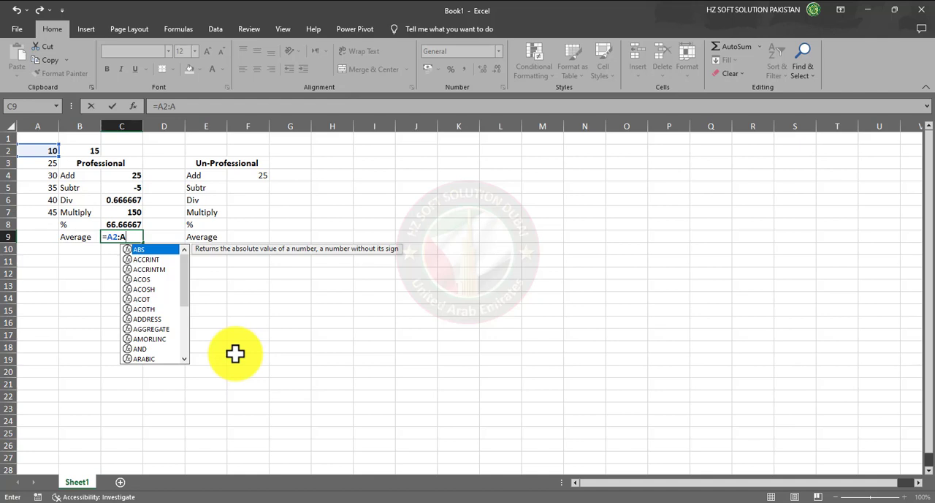
{"action": "type", "text": "7"}
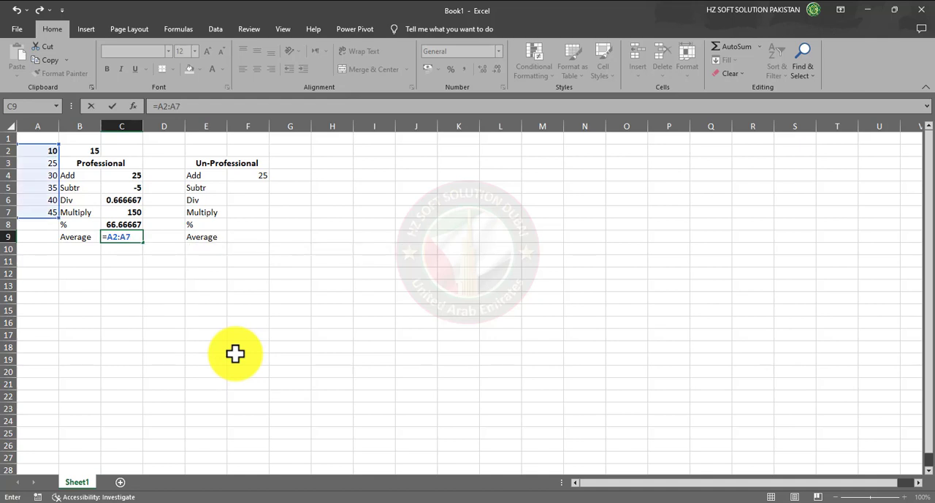
{"action": "key", "text": "Return"}
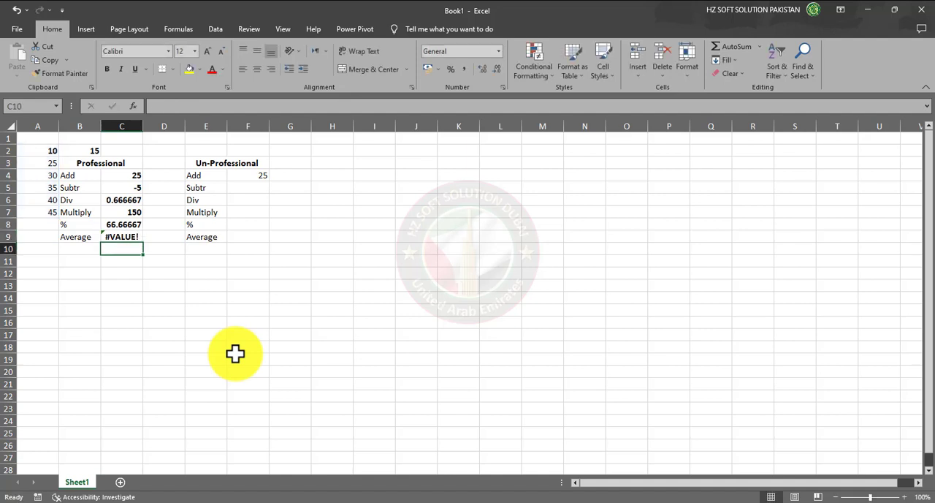
{"action": "double_click", "coordinate": [143, 126]}
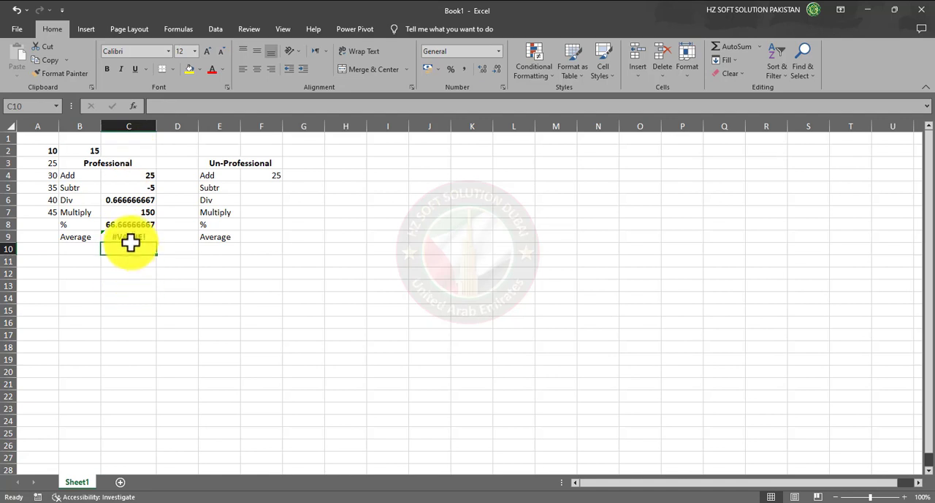
Change the formula in cell C9 beside the Average label to =average(A2:A7)
{"action": "left_click", "coordinate": [129, 236]}
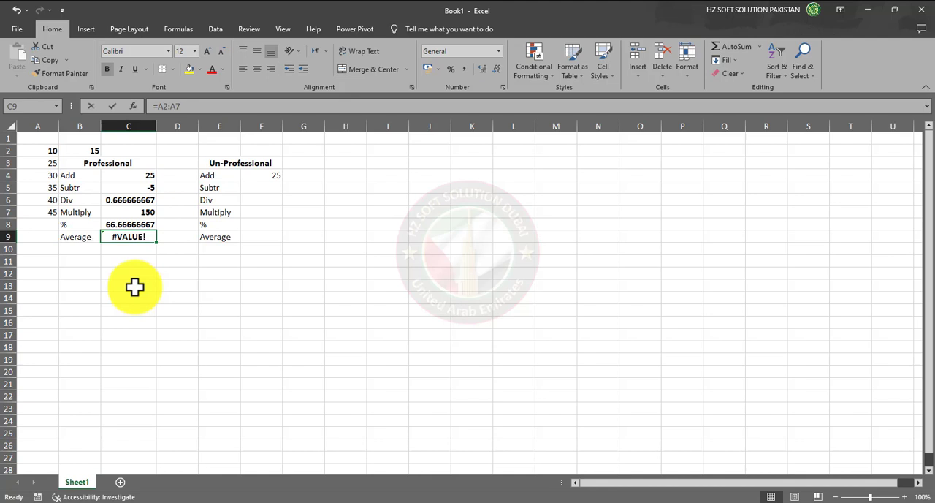
{"action": "key", "text": "F2"}
{"action": "key", "text": "Left"}
{"action": "key", "text": "Left"}
{"action": "key", "text": "Left"}
{"action": "key", "text": "Left"}
{"action": "key", "text": "Left"}
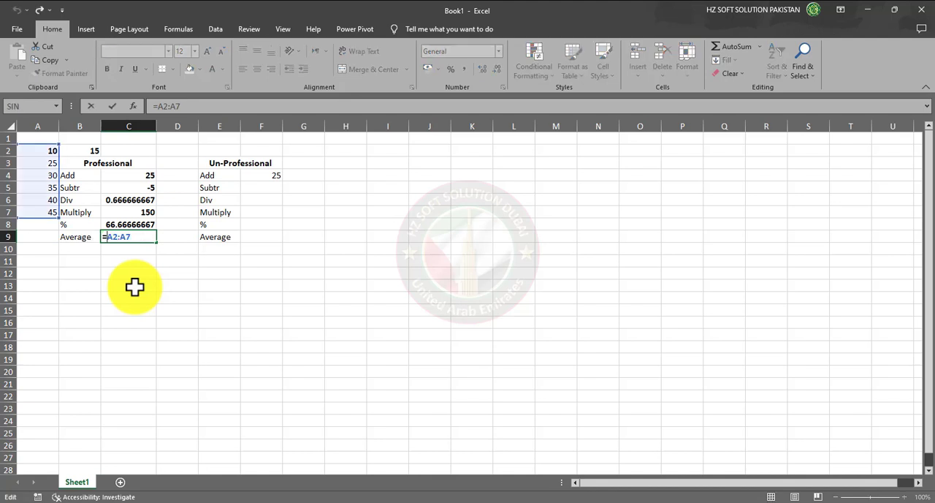
{"action": "type", "text": "average"}
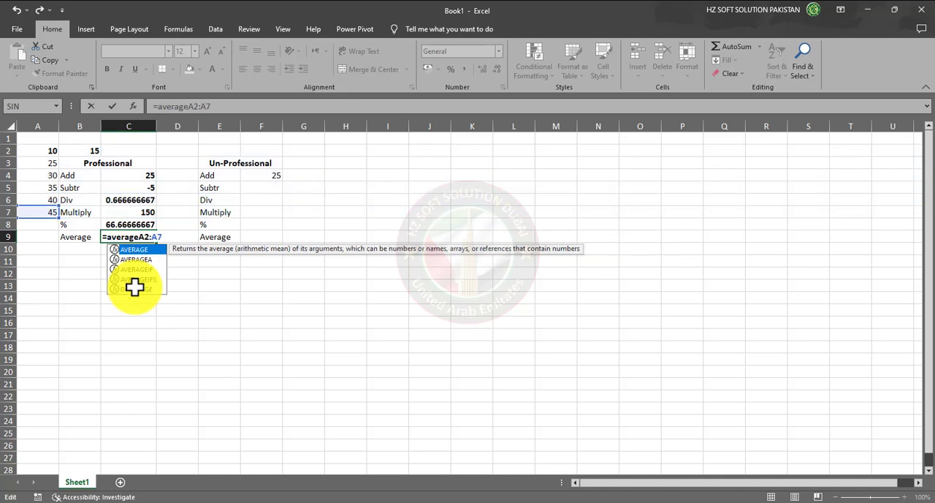
{"action": "type", "text": "("}
{"action": "key", "text": "Right"}
{"action": "key", "text": "Right"}
{"action": "key", "text": "Right"}
{"action": "key", "text": "Right"}
{"action": "key", "text": "Right"}
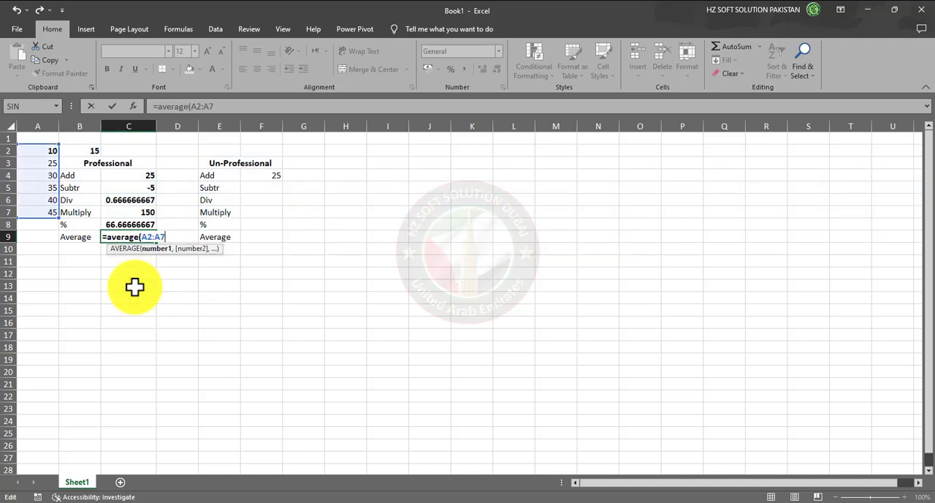
{"action": "type", "text": ")"}
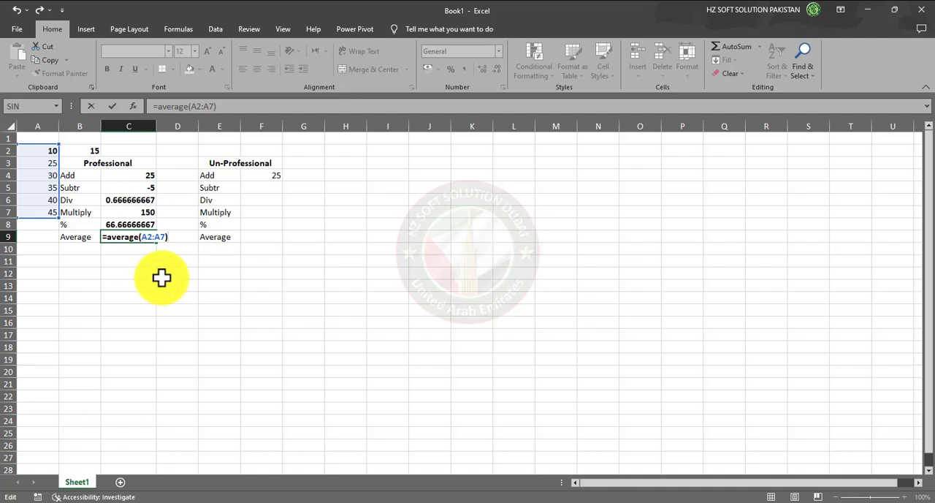
{"action": "key", "text": "Return"}
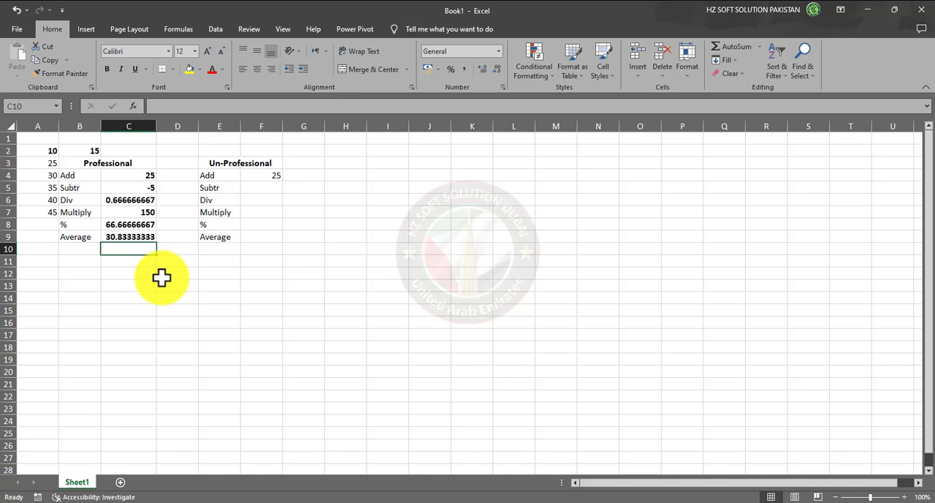
Add the label sum in cell B10 below the Average label of the Professional block
{"action": "left_click", "coordinate": [44, 249]}
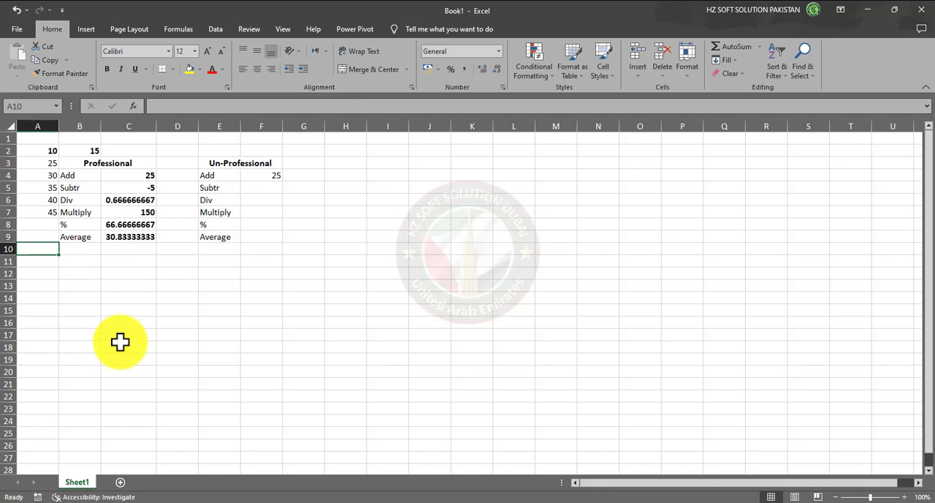
{"action": "left_click", "coordinate": [90, 248]}
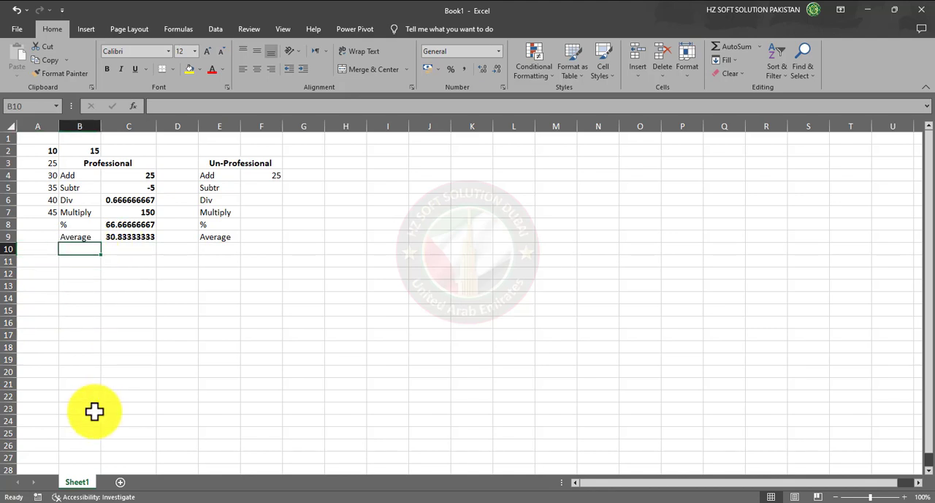
{"action": "type", "text": "sum"}
{"action": "key", "text": "BackSpace"}
{"action": "key", "text": "BackSpace"}
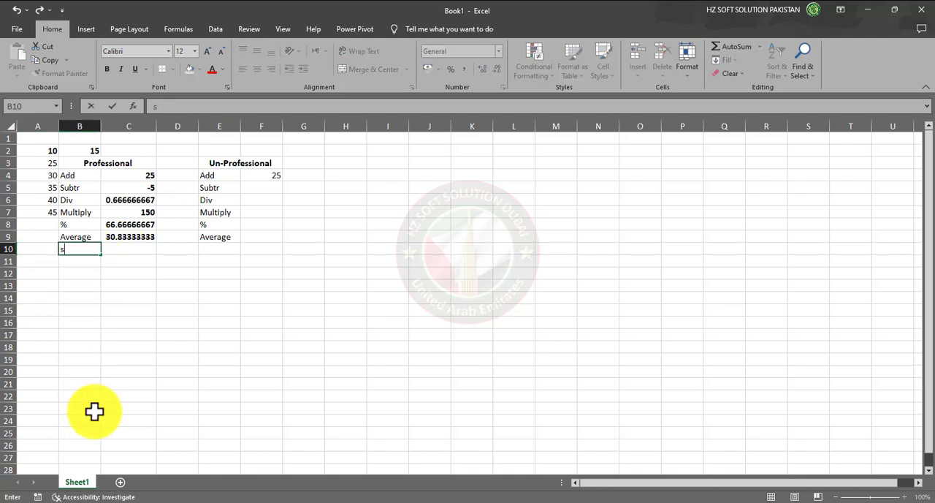
{"action": "type", "text": "um"}
{"action": "key", "text": "Tab"}
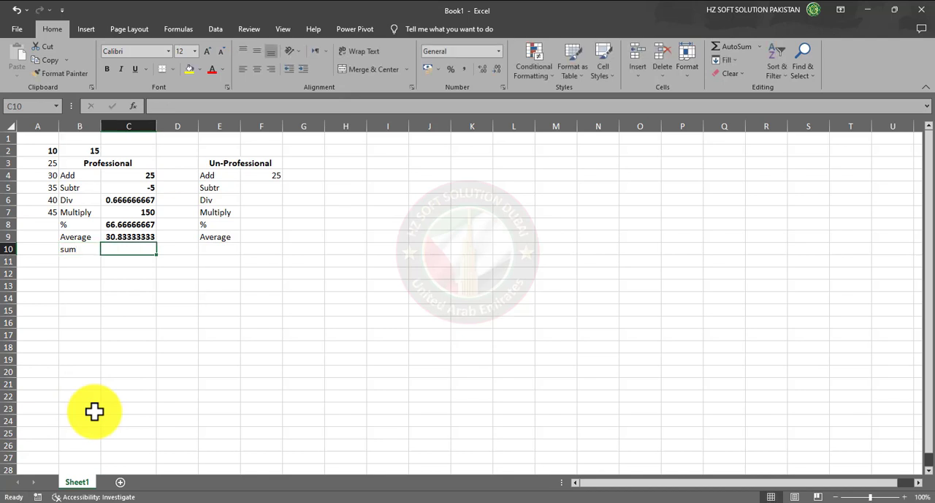
Enter the formula =SUM(A2:a7) in cell C10 beside the sum label to total the numbers in column A
{"action": "type", "text": "=sum"}
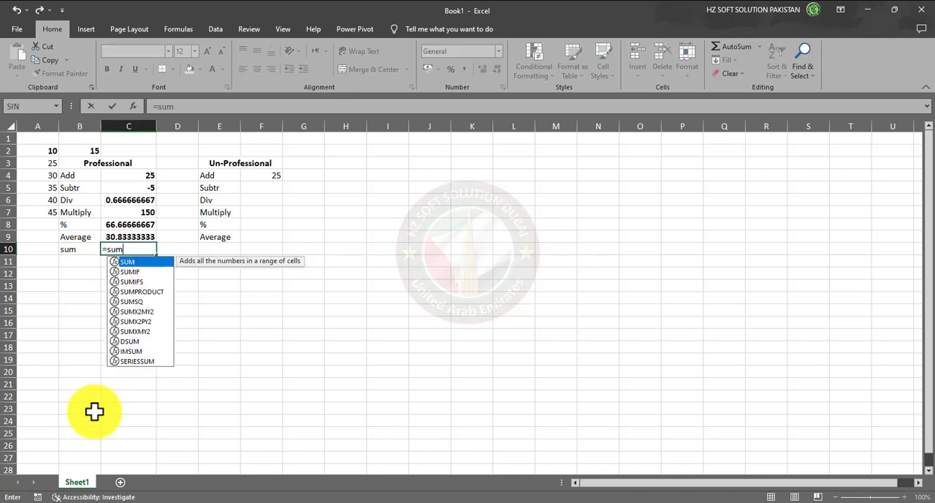
{"action": "key", "text": "Tab"}
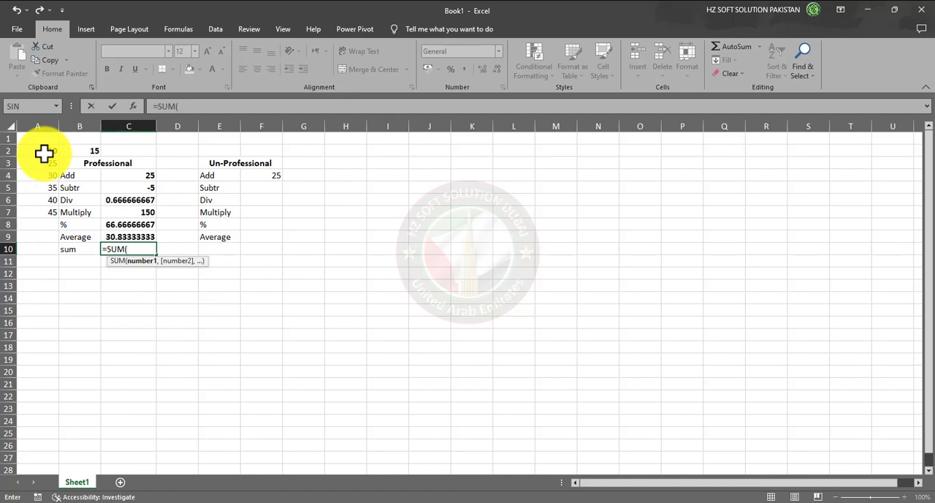
{"action": "type", "text": "A2"}
{"action": "type", "text": ":a7"}
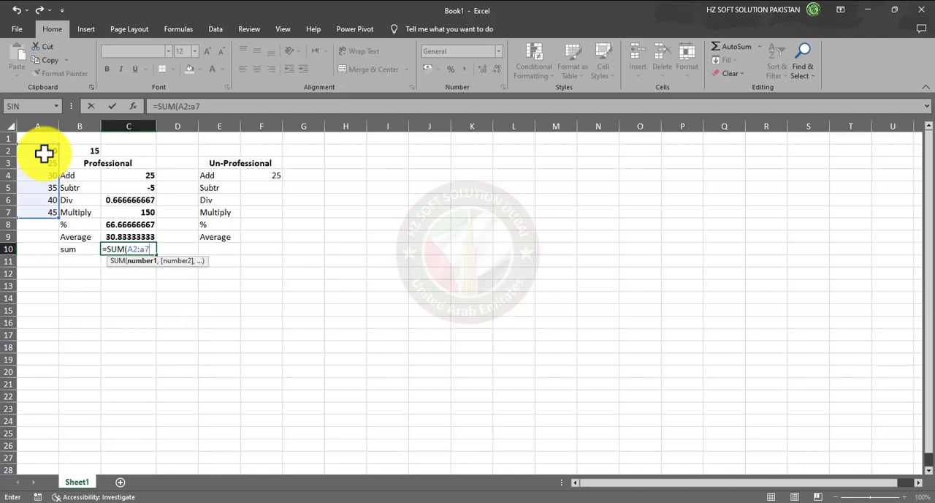
{"action": "type", "text": ")"}
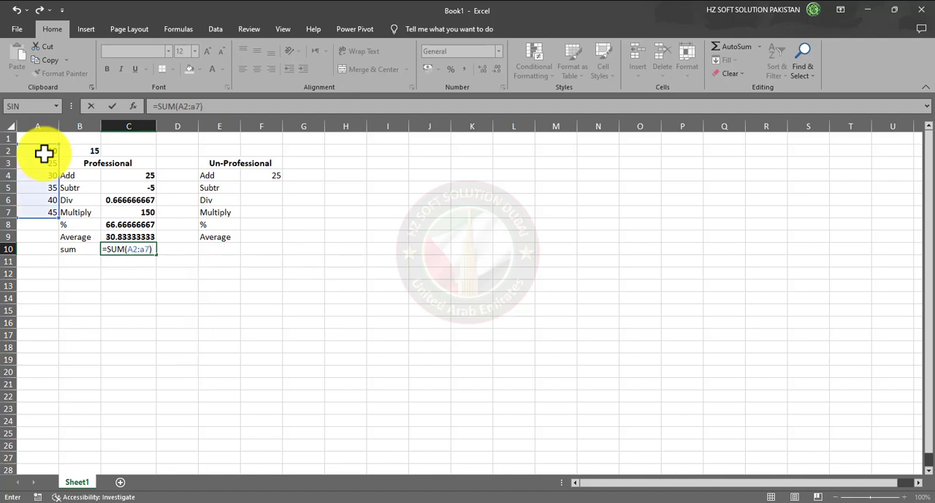
{"action": "key", "text": "Return"}
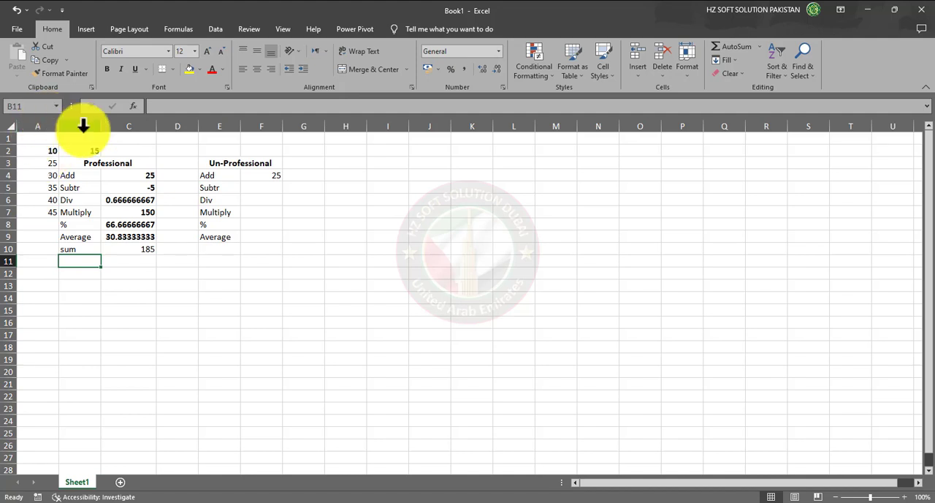
Examine the Average and sum formulas in C9 and C10 together with the numbers in A2:A7 they refer to
{"action": "left_click", "coordinate": [131, 236]}
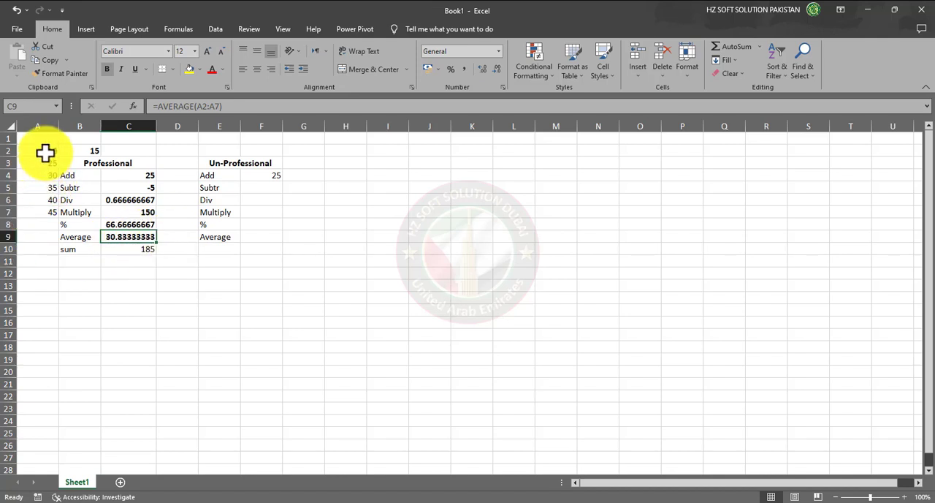
{"action": "left_click_drag", "start_coordinate": [46, 150], "coordinate": [37, 216]}
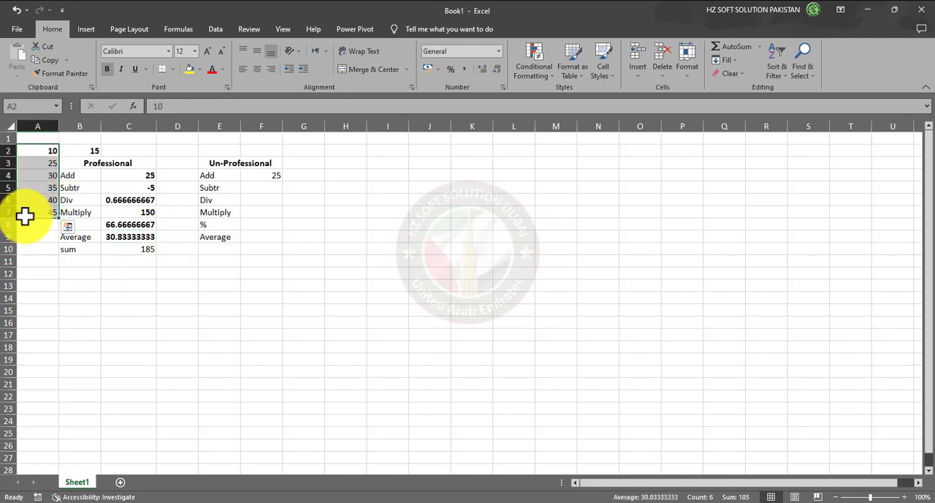
{"action": "left_click", "coordinate": [46, 175]}
{"action": "left_click", "coordinate": [44, 200]}
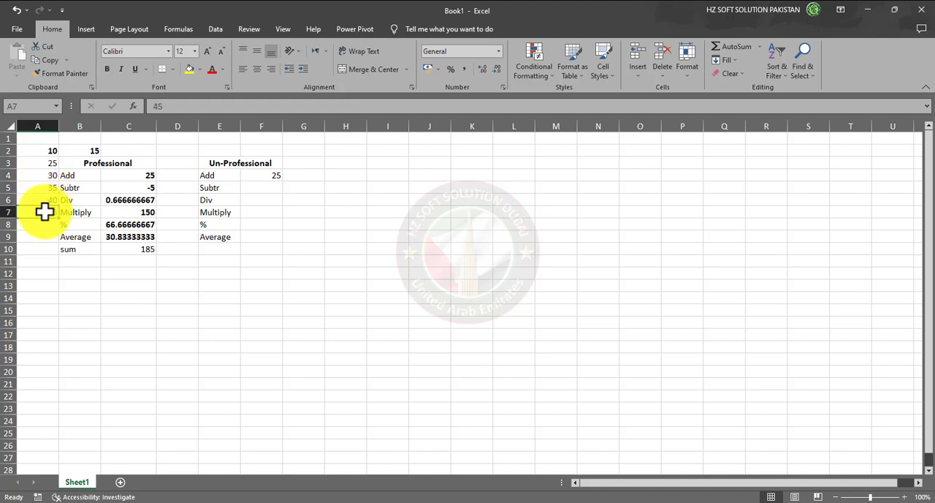
{"action": "left_click", "coordinate": [43, 147]}
{"action": "left_click_drag", "start_coordinate": [44, 148], "coordinate": [44, 179]}
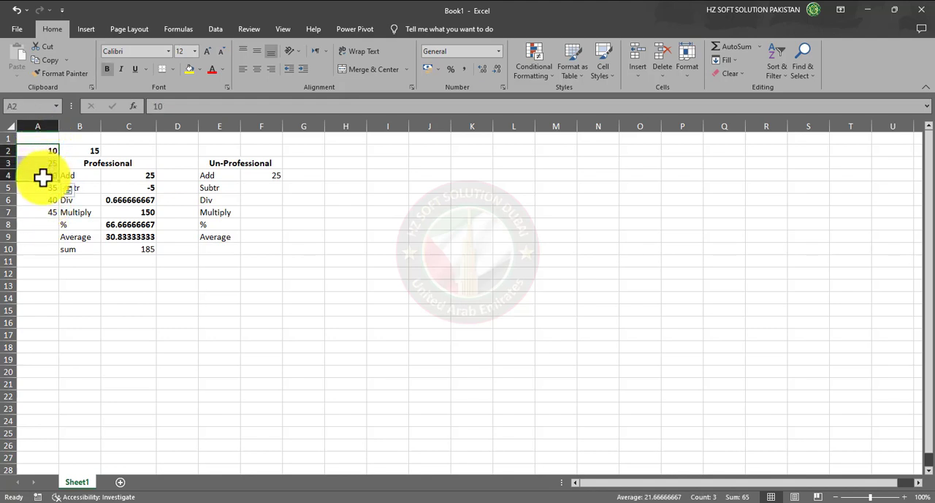
{"action": "left_click", "coordinate": [121, 237]}
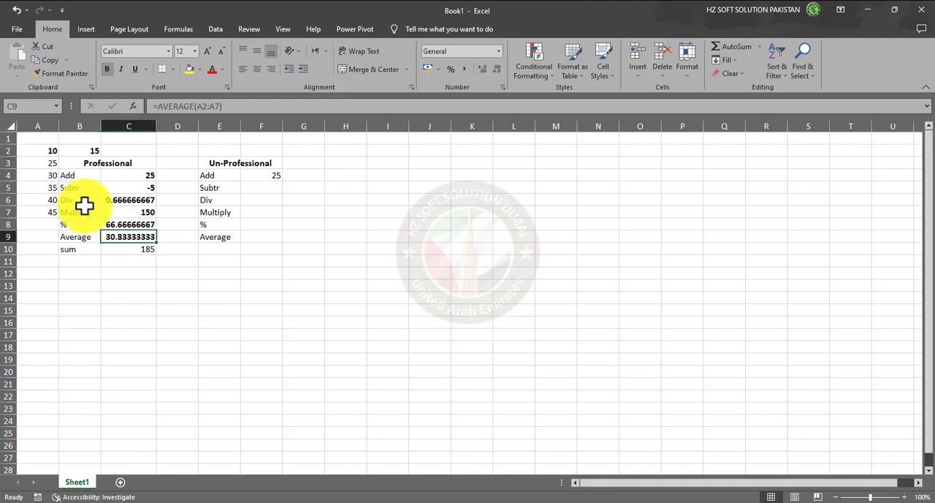
{"action": "left_click_drag", "start_coordinate": [44, 175], "coordinate": [46, 199]}
{"action": "left_click", "coordinate": [124, 274]}
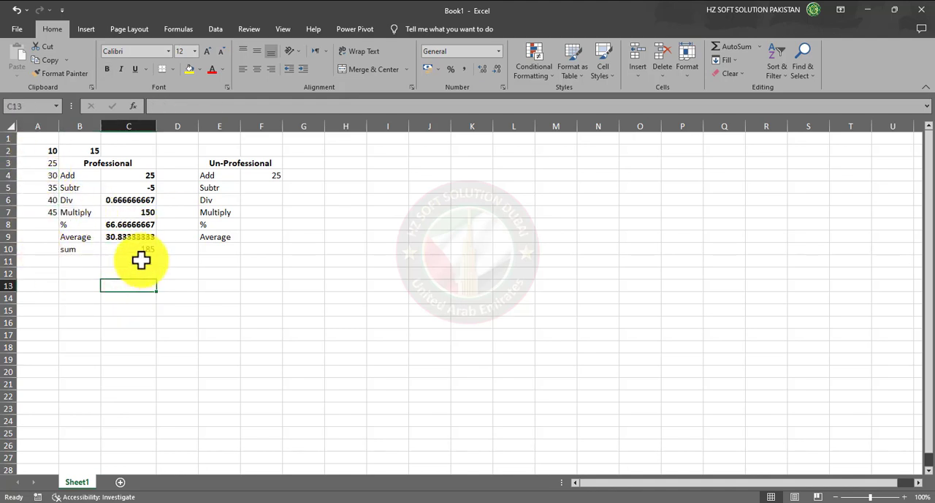
{"action": "left_click", "coordinate": [146, 251]}
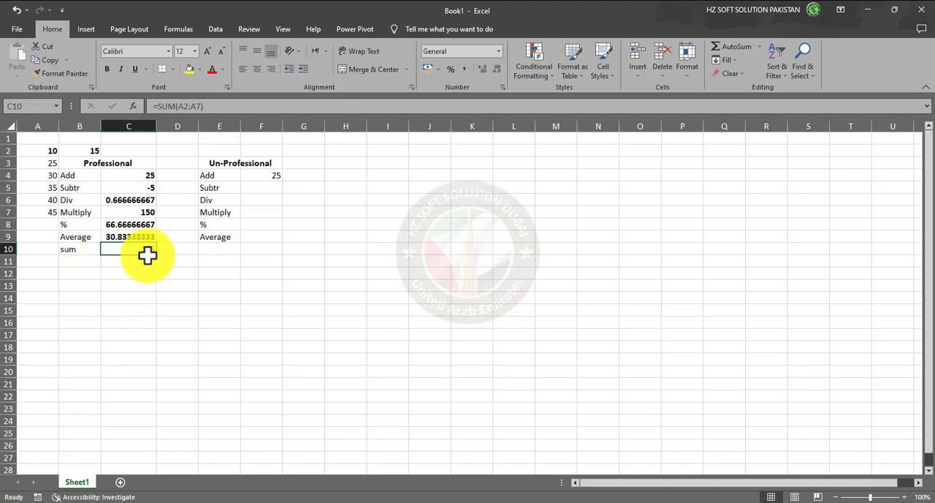
Try the formula =AVERAGE(C10) in cell C11 below the sum result, picking C10 as the reference
{"action": "left_click", "coordinate": [141, 259]}
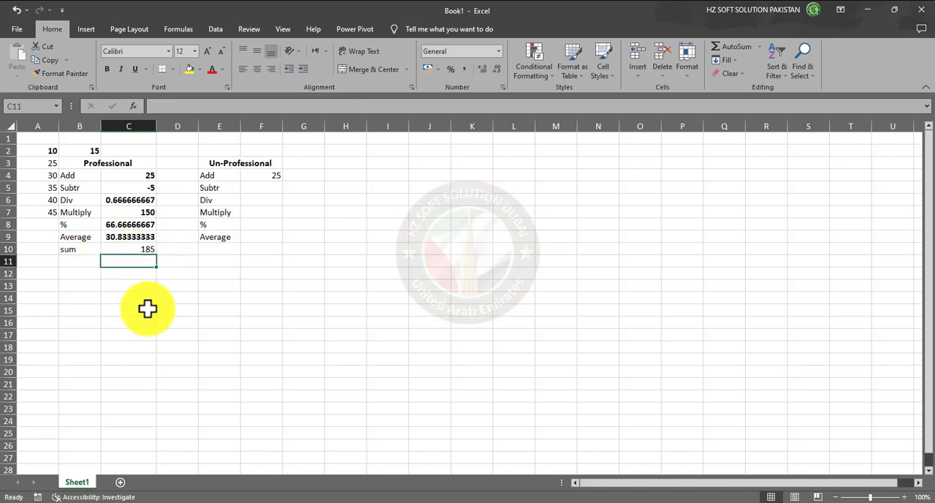
{"action": "type", "text": "="}
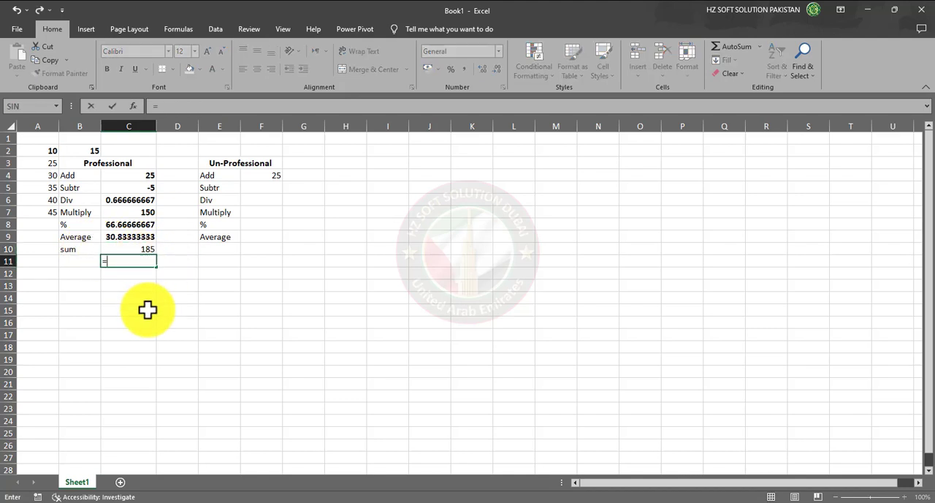
{"action": "type", "text": "aver"}
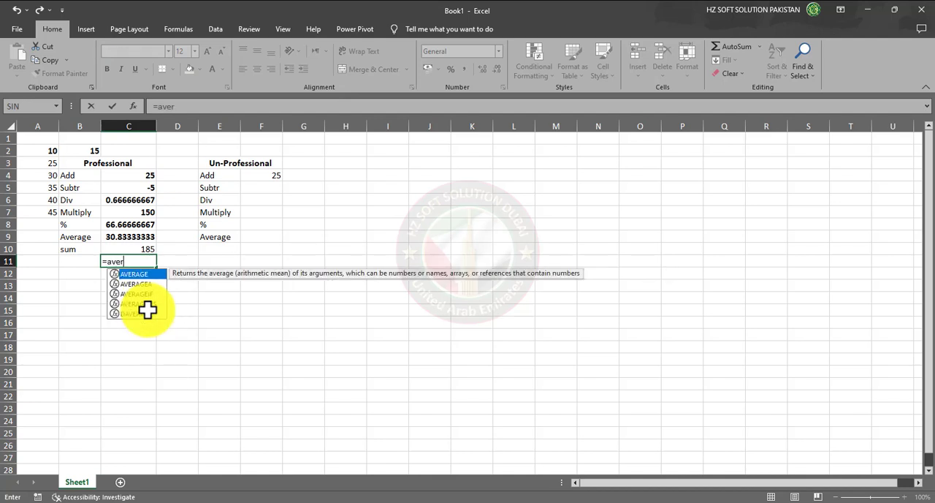
{"action": "key", "text": "Tab"}
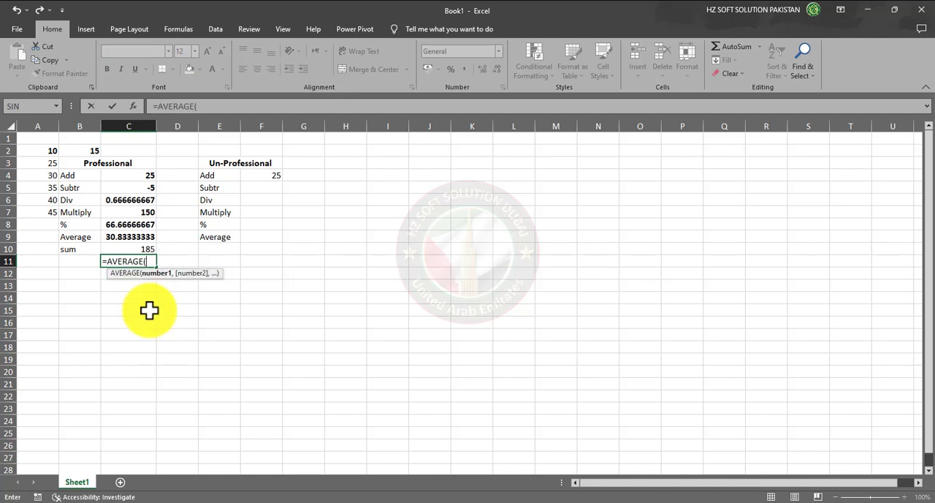
{"action": "left_click", "coordinate": [131, 250]}
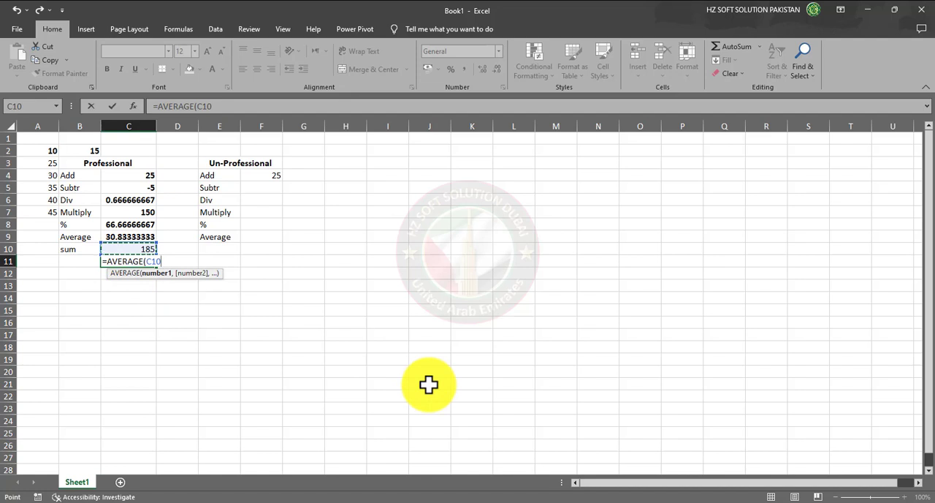
{"action": "type", "text": ")"}
{"action": "key", "text": "Return"}
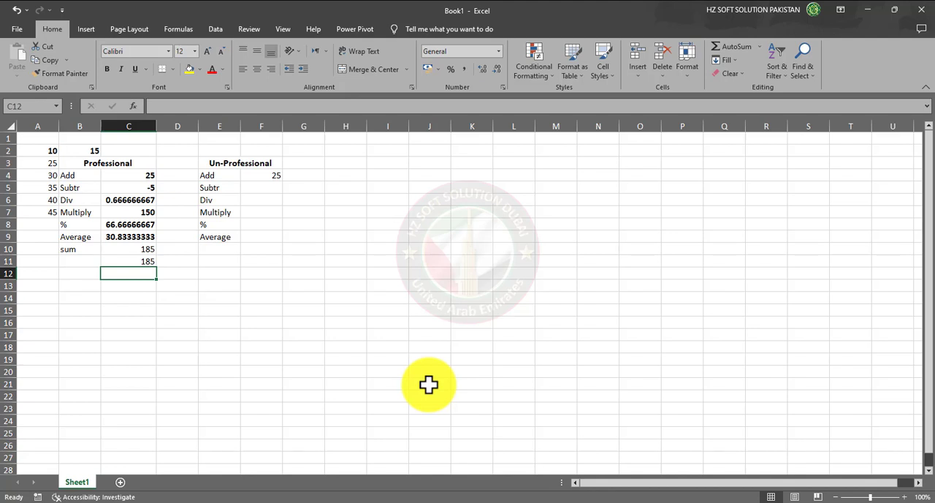
Clear the AVERAGE formula from cell C11
{"action": "key", "text": "Up"}
{"action": "key", "text": "Up"}
{"action": "key", "text": "Down"}
{"action": "key", "text": "Delete"}
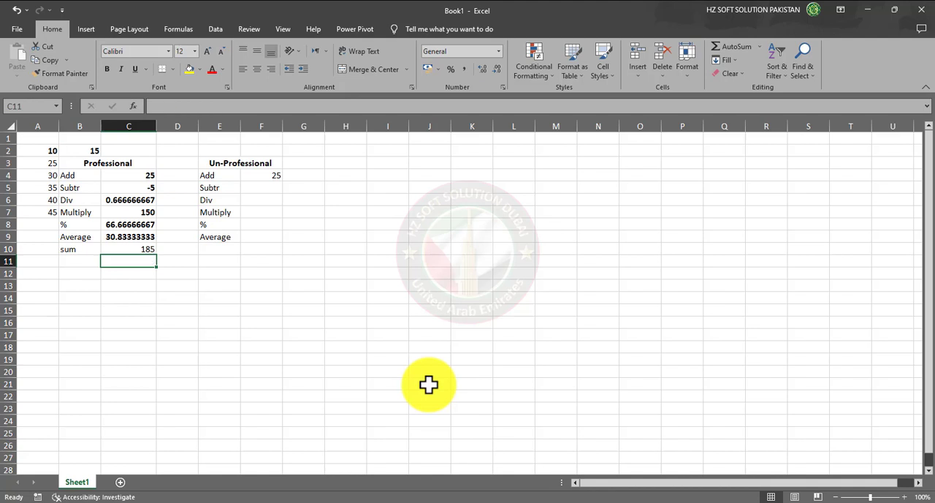
Enter the formula =C10/6 in cell C11 to average the sum manually, and compare it with the Average result in C9
{"action": "key", "text": "Up"}
{"action": "key", "text": "Down"}
{"action": "type", "text": "="}
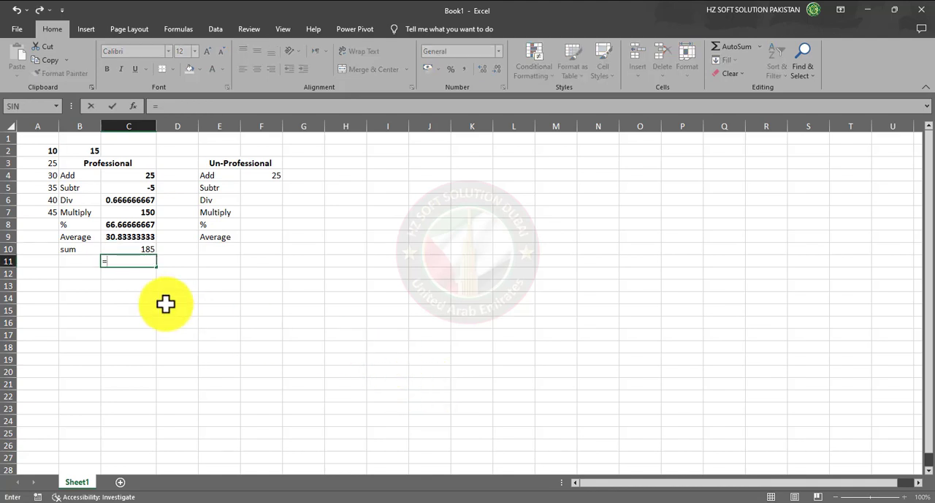
{"action": "left_click", "coordinate": [143, 250]}
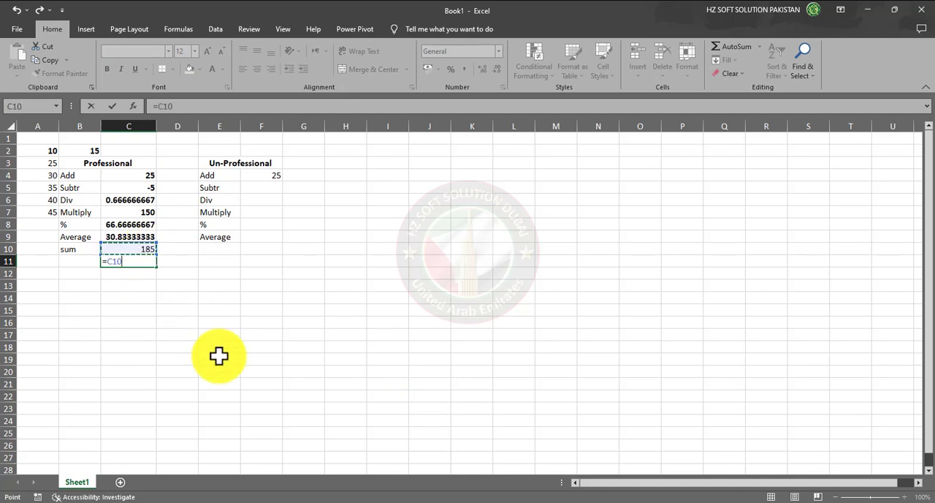
{"action": "type", "text": "/"}
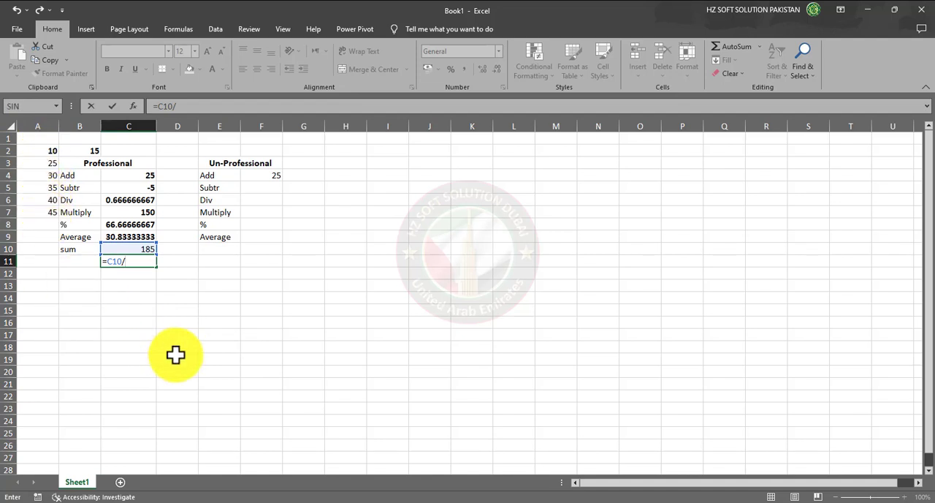
{"action": "type", "text": "6"}
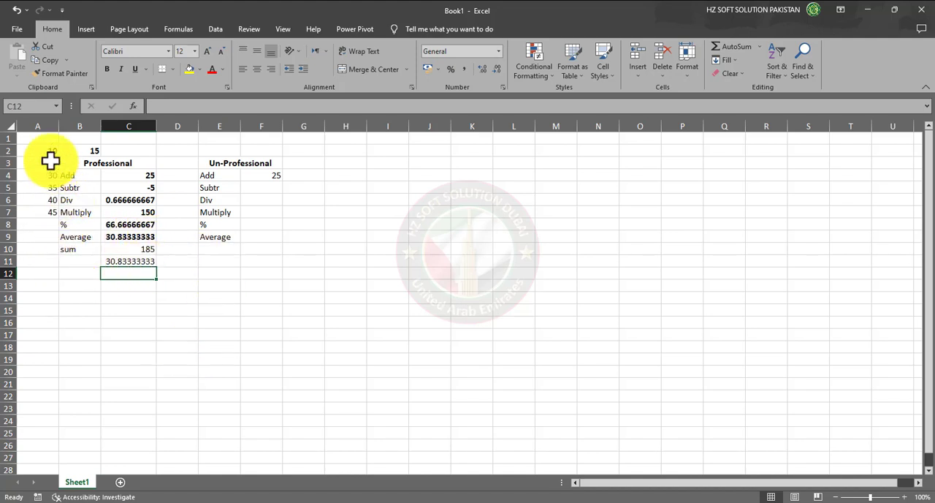
{"action": "left_click", "coordinate": [128, 234]}
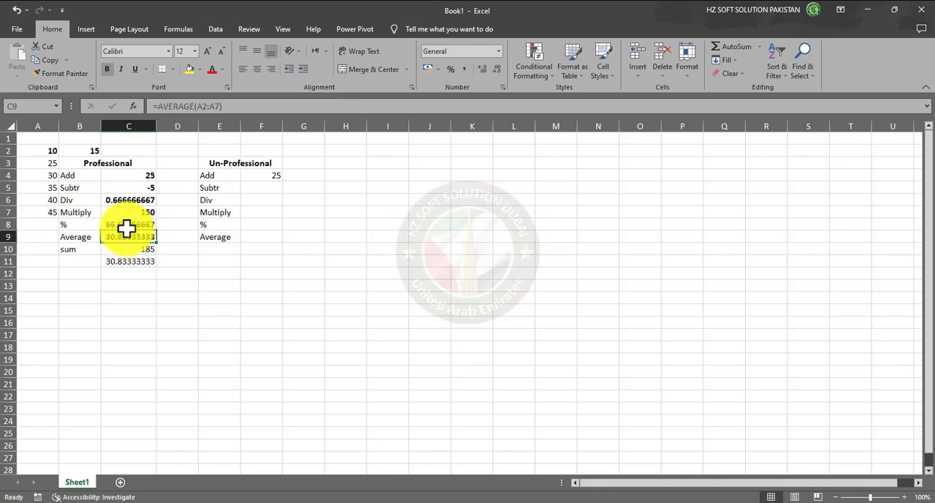
{"action": "left_click", "coordinate": [136, 263]}
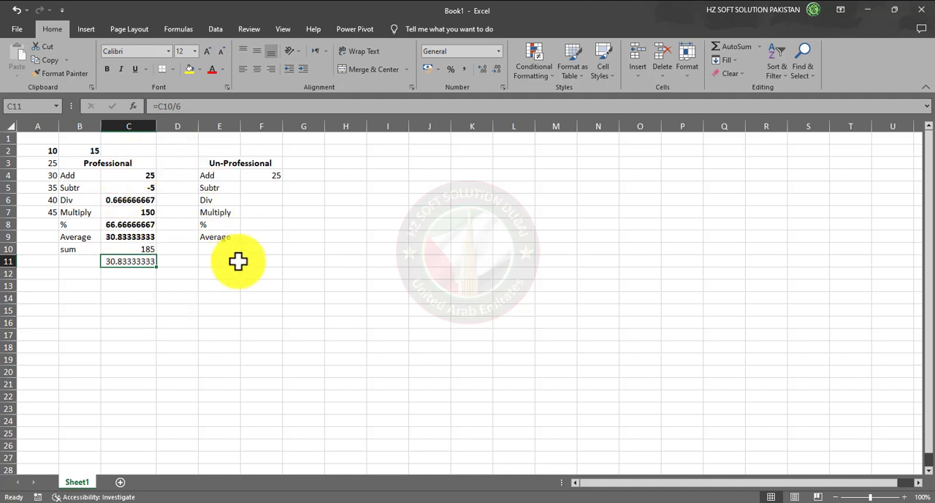
Enter the labels Min and Max in cells B13 and B14 below the Professional results
{"action": "left_click", "coordinate": [122, 291]}
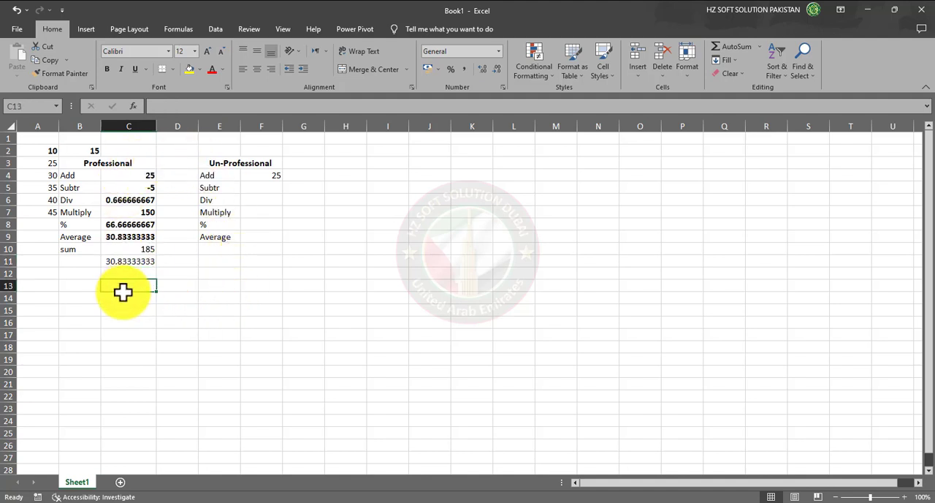
{"action": "left_click", "coordinate": [77, 290]}
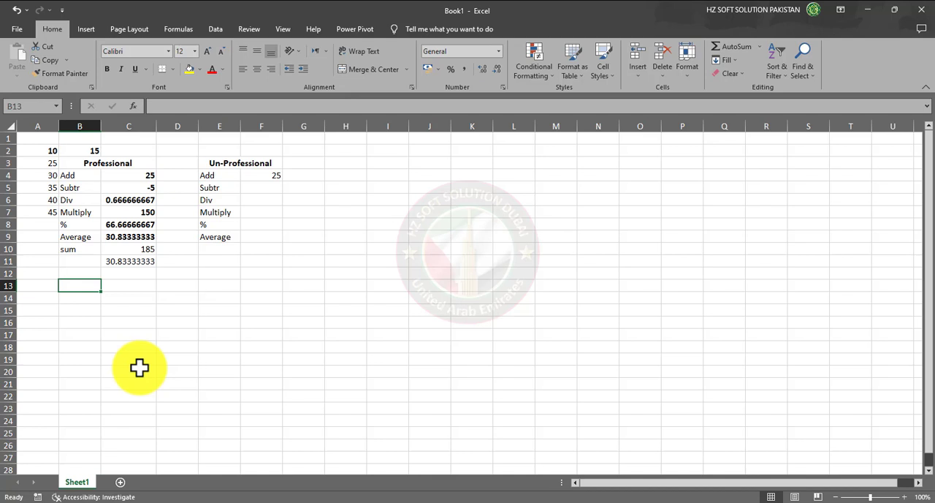
{"action": "type", "text": "Min"}
{"action": "key", "text": "Return"}
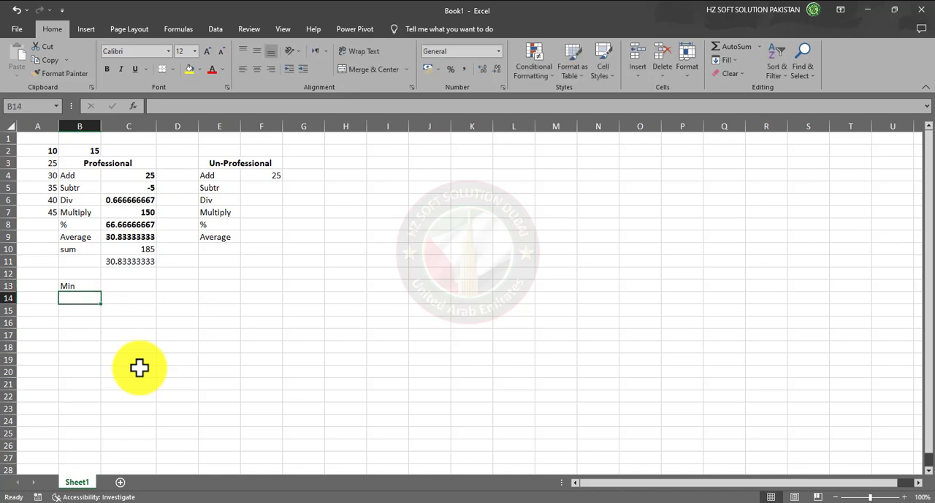
{"action": "type", "text": "Mxa"}
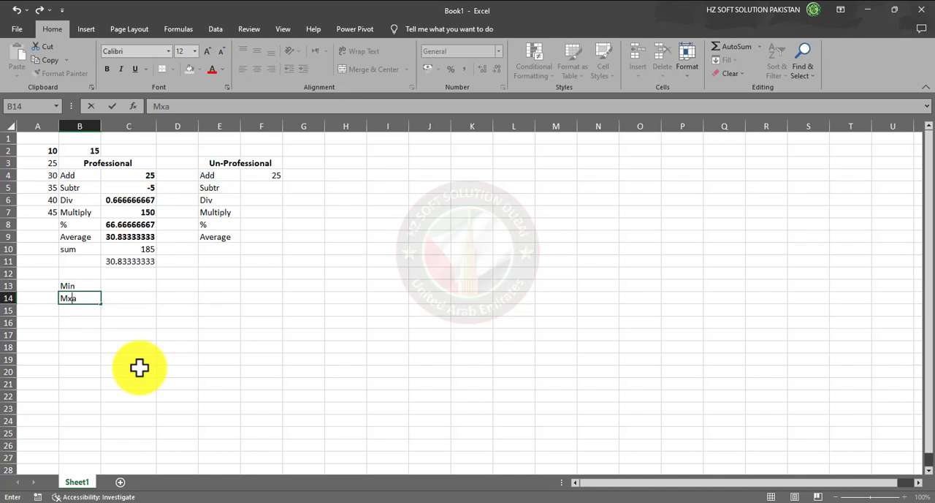
{"action": "key", "text": "BackSpace"}
{"action": "type", "text": "ax"}
{"action": "key", "text": "Return"}
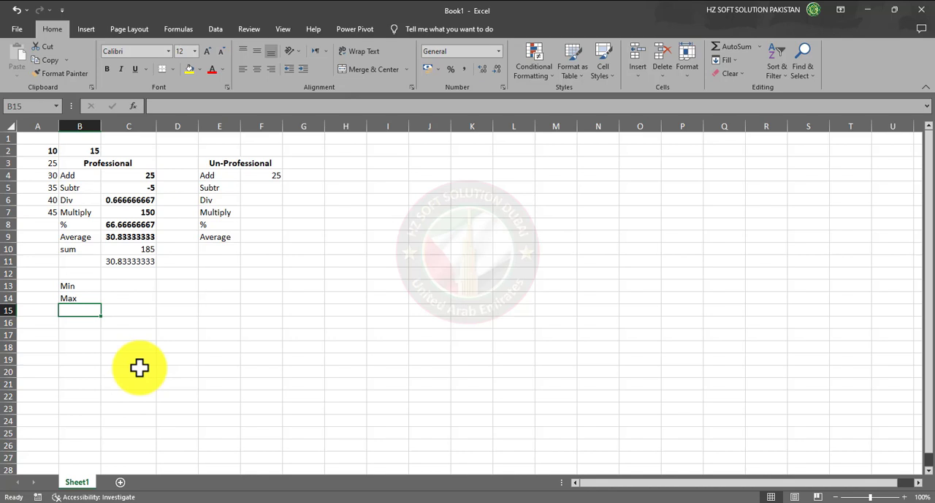
Add the labels Power and Product in cells B15 and B16 under Max
{"action": "type", "text": "pow"}
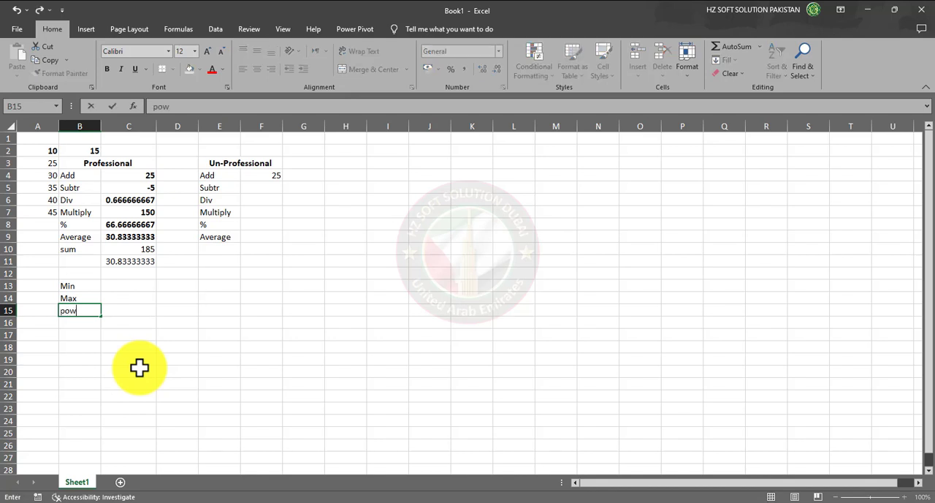
{"action": "key", "text": "BackSpace"}
{"action": "key", "text": "BackSpace"}
{"action": "key", "text": "BackSpace"}
{"action": "type", "text": "P"}
{"action": "type", "text": "io"}
{"action": "key", "text": "BackSpace"}
{"action": "key", "text": "BackSpace"}
{"action": "type", "text": "ower"}
{"action": "key", "text": "Return"}
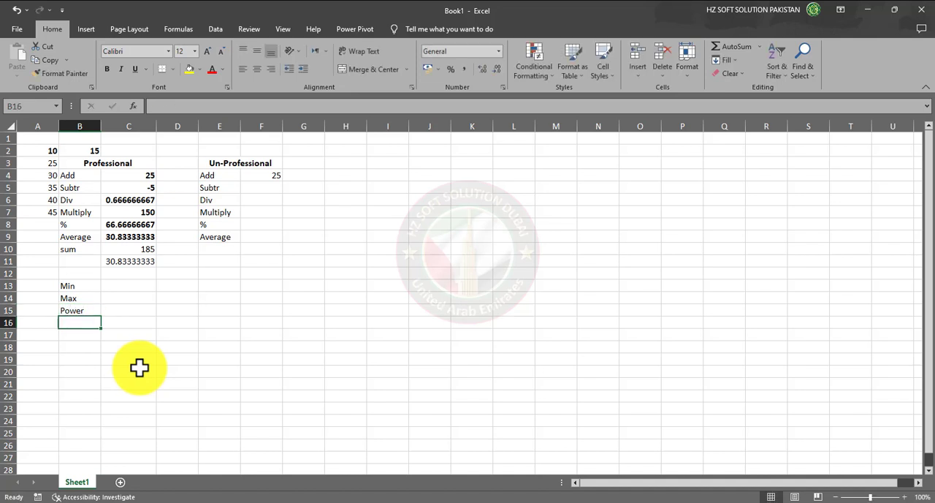
{"action": "type", "text": "Product"}
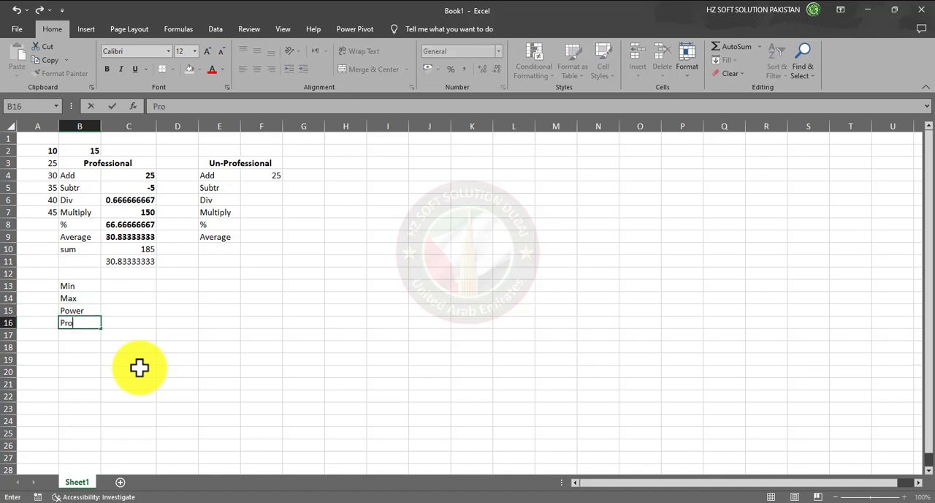
{"action": "key", "text": "Return"}
Enter the plain range reference =A2:A7 in cell C13 beside the Min label
{"action": "key", "text": "Up"}
{"action": "key", "text": "Up"}
{"action": "key", "text": "Up"}
{"action": "key", "text": "Up"}
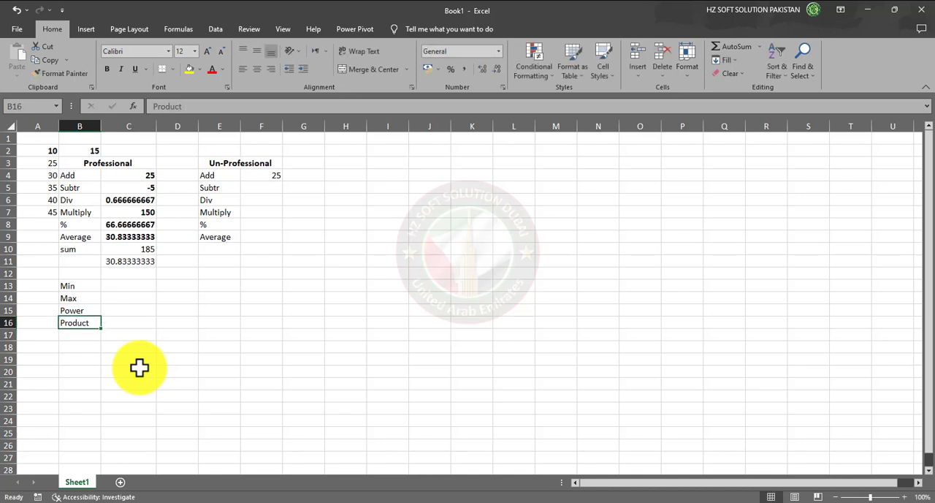
{"action": "key", "text": "Right"}
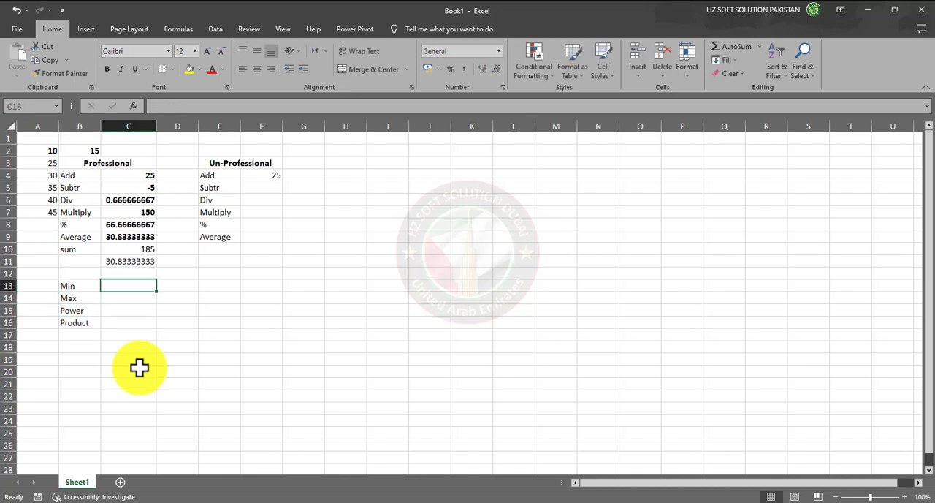
{"action": "type", "text": "="}
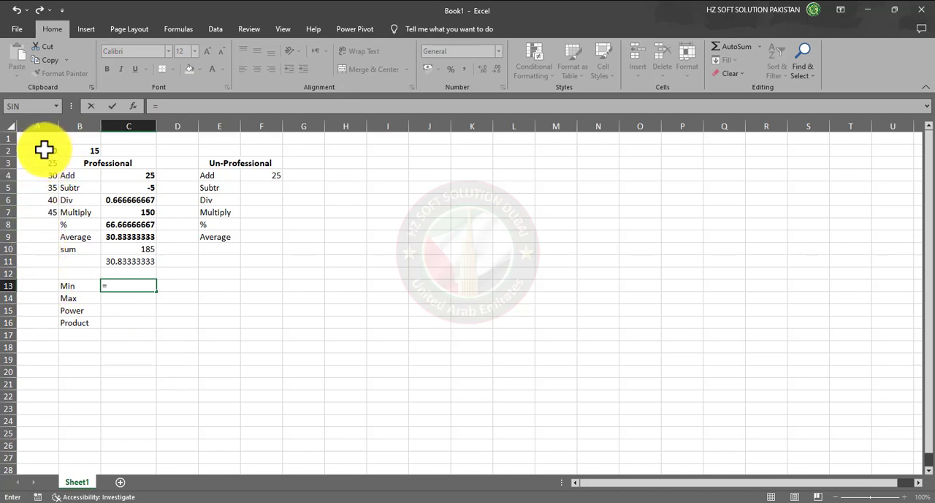
{"action": "left_click_drag", "start_coordinate": [44, 150], "coordinate": [42, 211]}
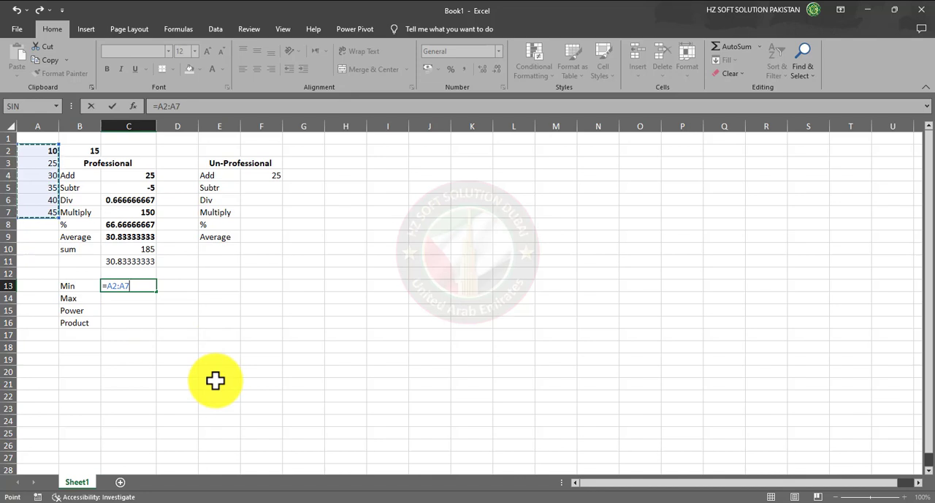
{"action": "key", "text": "Return"}
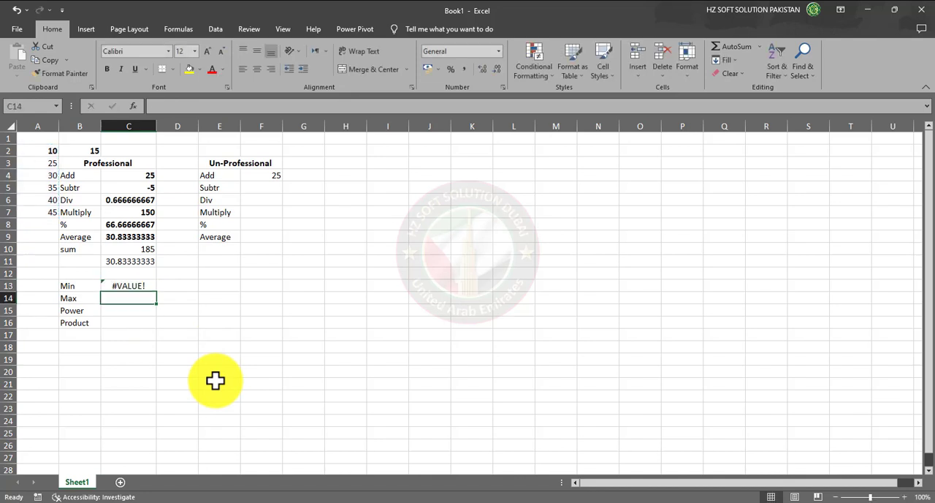
Wrap the range in cell C13 in the MIN function so the formula reads =MIN(A2:A7)
{"action": "key", "text": "Up"}
{"action": "key", "text": "F2"}
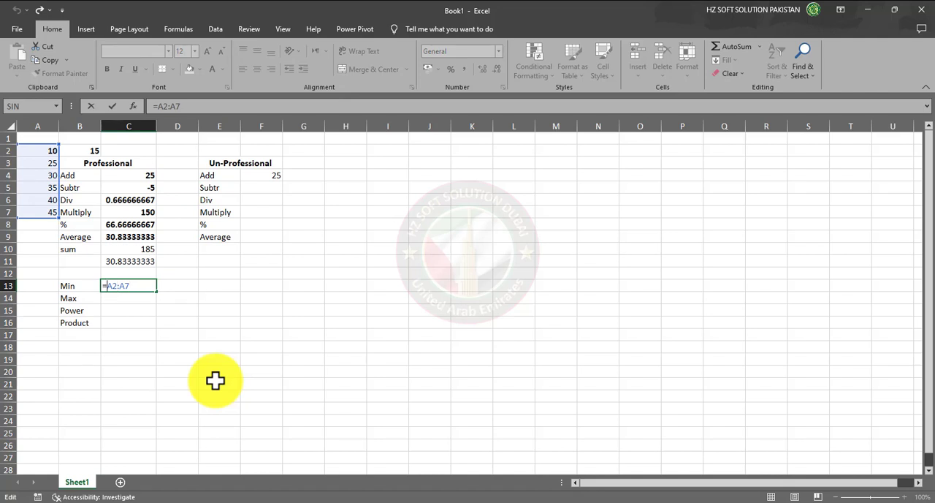
{"action": "type", "text": "MIN(A2:A7"}
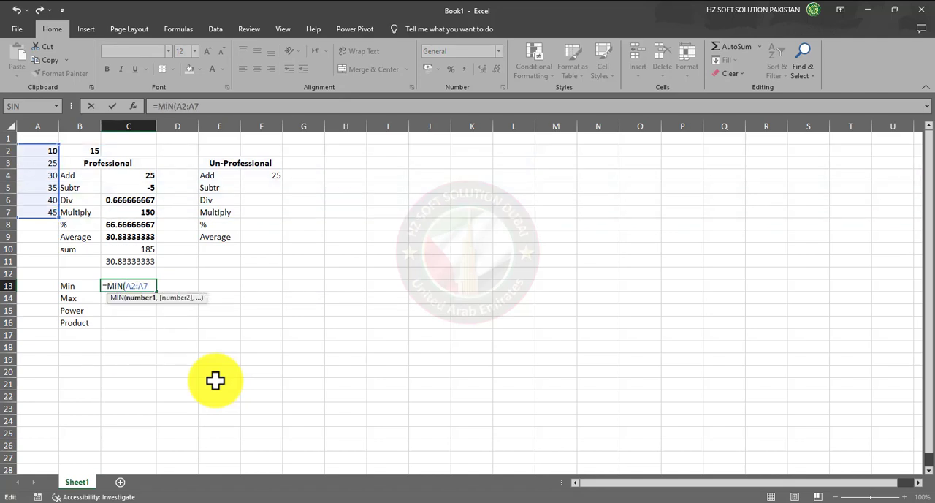
{"action": "type", "text": ")"}
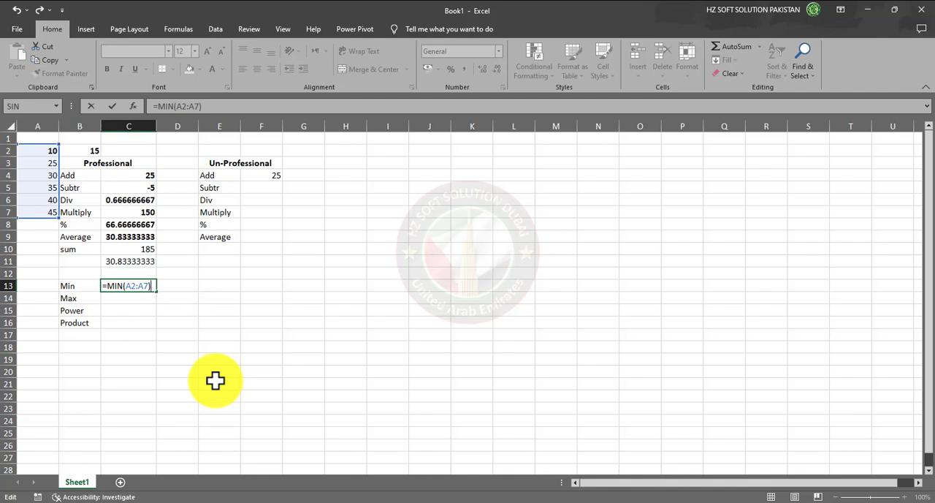
{"action": "key", "text": "Return"}
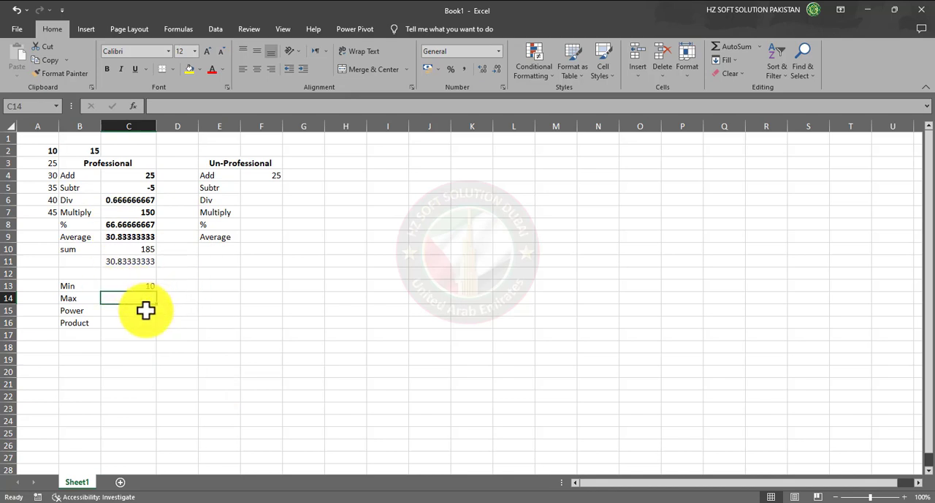
Enter the formula =MAX(A2:A7) in cell C14 beside the Max label, picking the range from the sheet
{"action": "type", "text": "="}
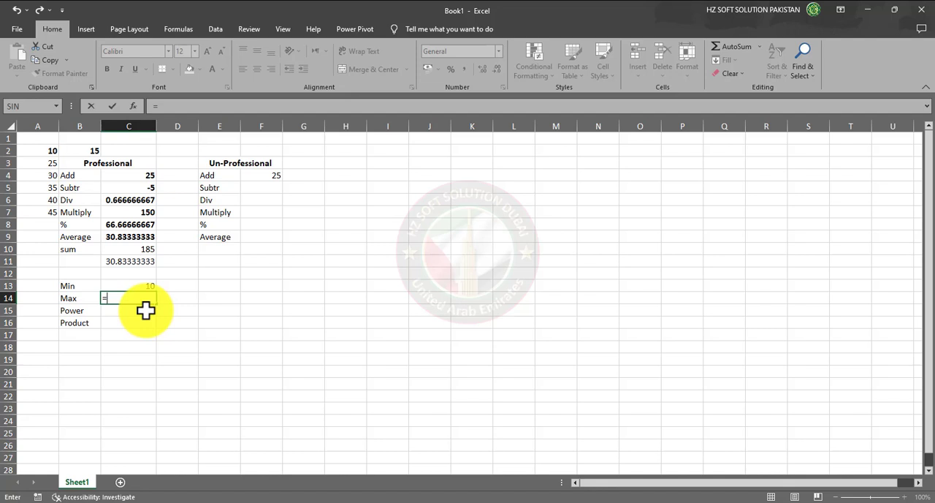
{"action": "type", "text": "max"}
{"action": "key", "text": "Tab"}
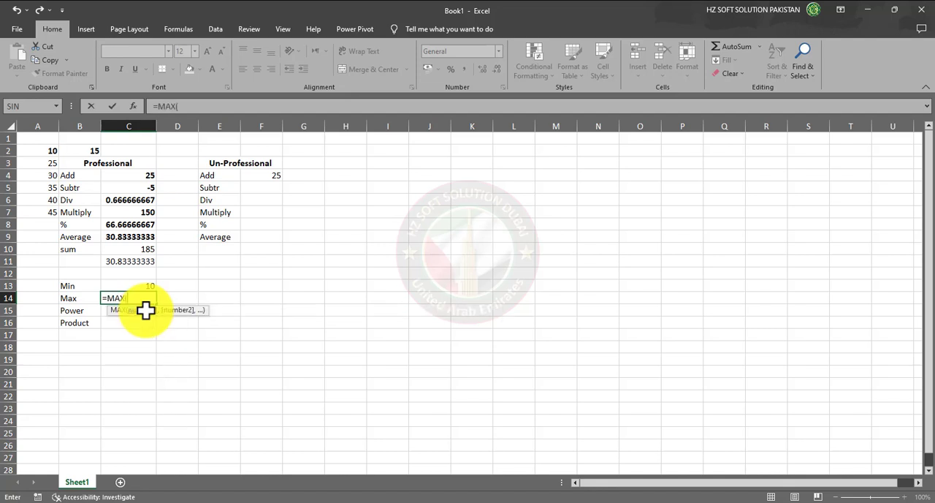
{"action": "left_click_drag", "start_coordinate": [42, 151], "coordinate": [40, 212]}
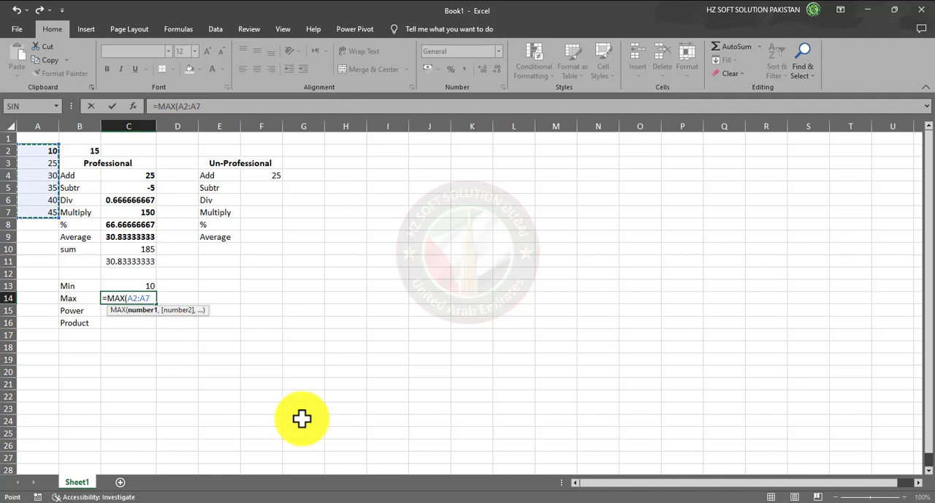
{"action": "type", "text": ")"}
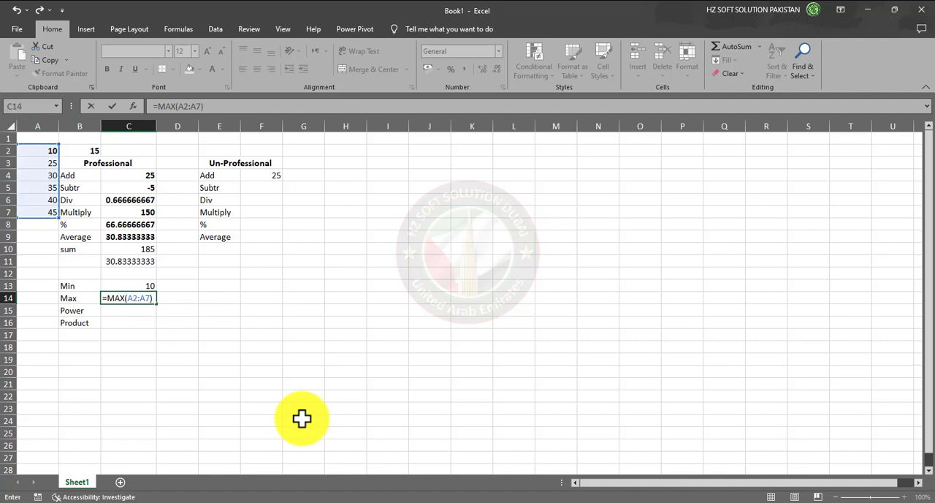
{"action": "key", "text": "Return"}
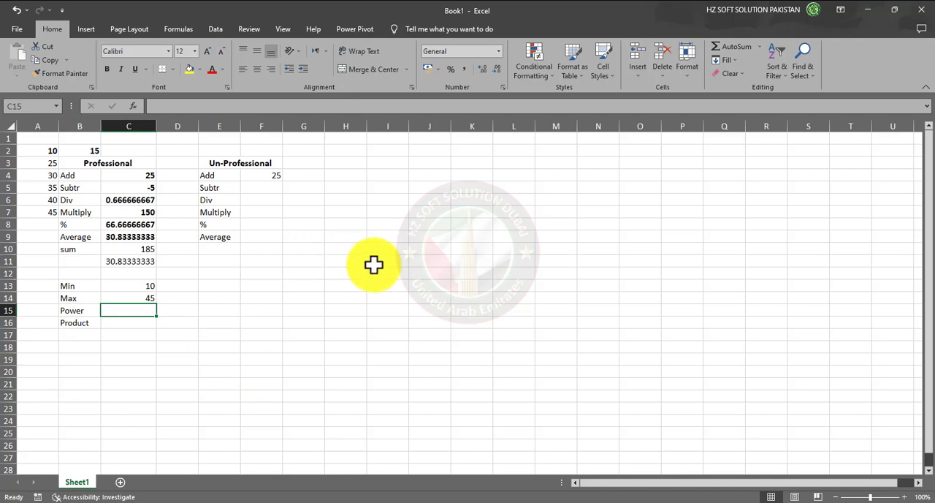
Enter the expression 32*4 as plain text in cell F12 as the power example
{"action": "left_click", "coordinate": [272, 272]}
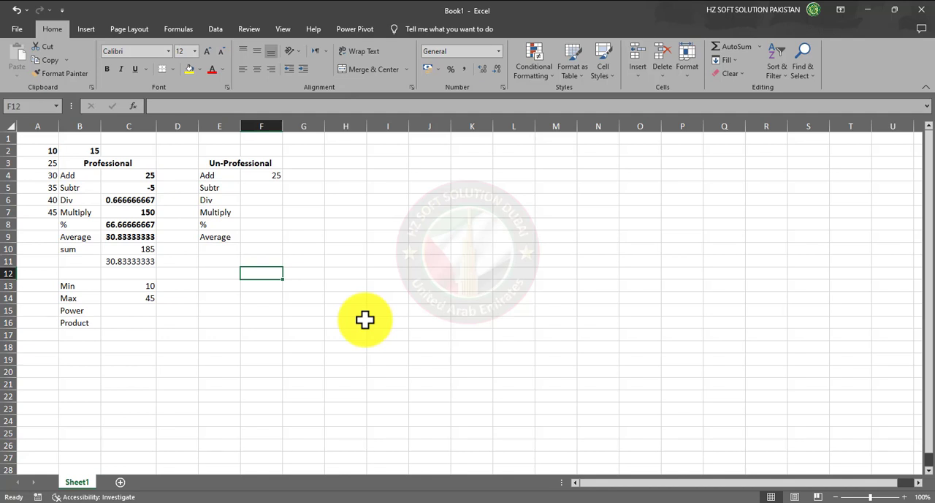
{"action": "type", "text": "32"}
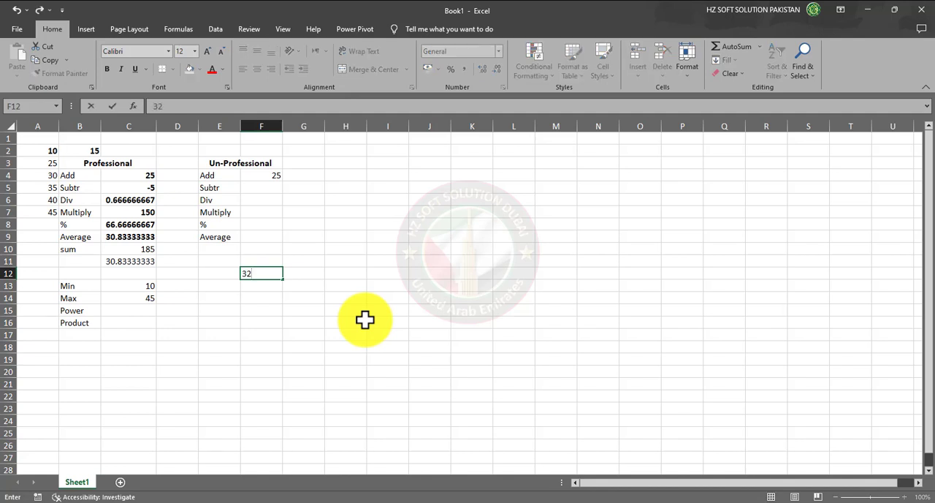
{"action": "key", "text": "Return"}
{"action": "key", "text": "Up"}
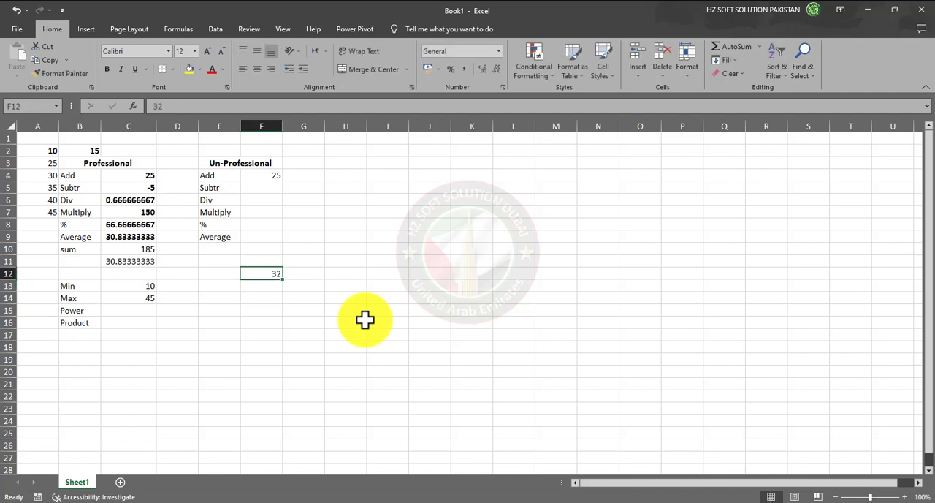
{"action": "type", "text": "="}
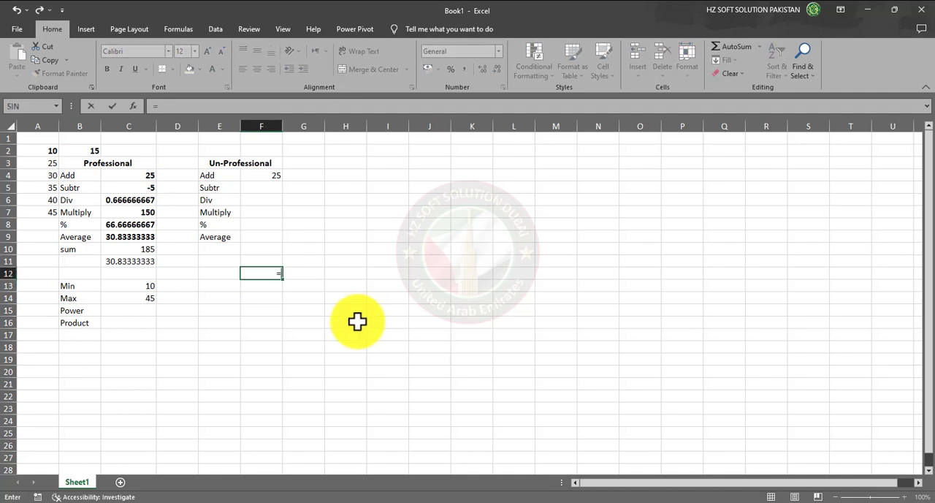
{"action": "key", "text": "BackSpace"}
{"action": "type", "text": "35"}
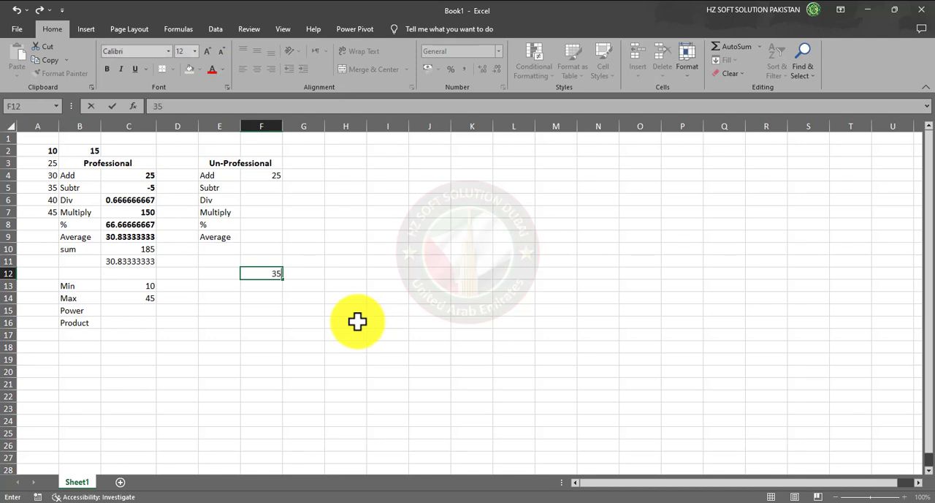
{"action": "type", "text": "4"}
{"action": "key", "text": "BackSpace"}
{"action": "type", "text": "*4"}
{"action": "key", "text": "BackSpace"}
{"action": "key", "text": "BackSpace"}
{"action": "key", "text": "BackSpace"}
{"action": "type", "text": "2*4"}
{"action": "key", "text": "Return"}
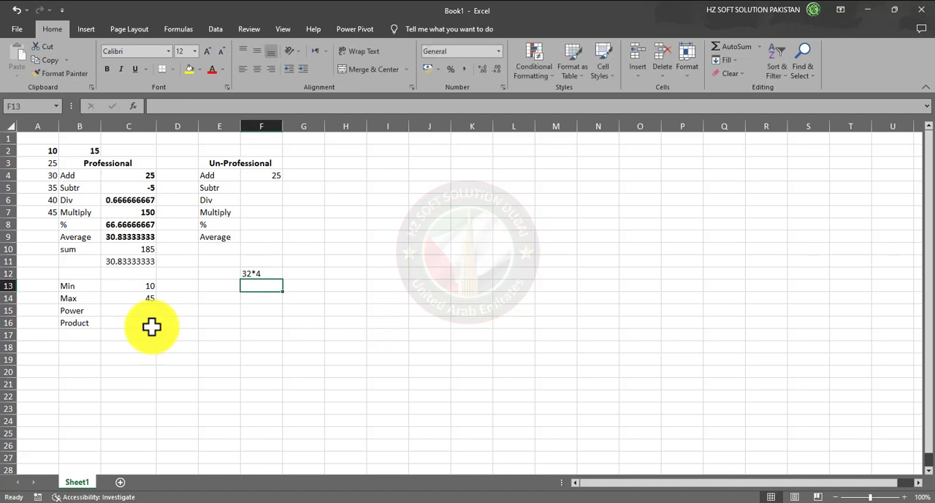
Write the formula =POWER(30,4) in cell G12 beside the 32*4 example
{"action": "left_click", "coordinate": [304, 273]}
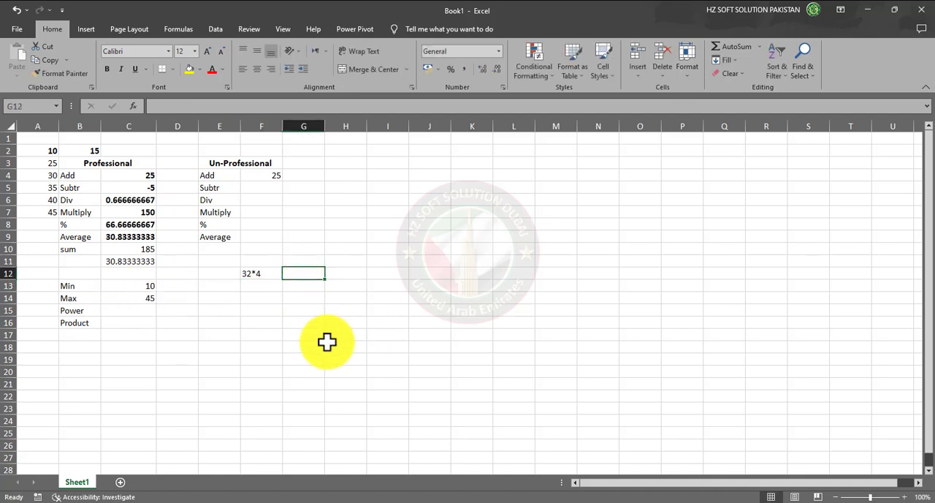
{"action": "type", "text": "="}
{"action": "type", "text": "po"}
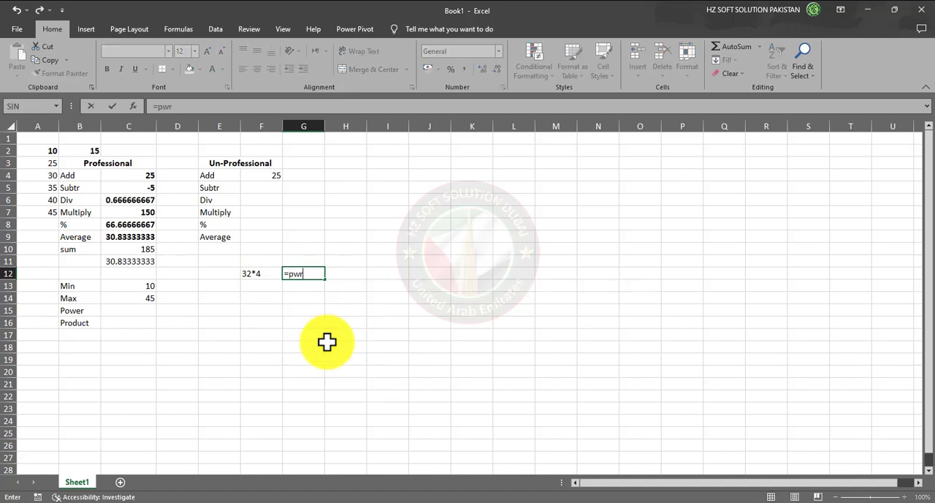
{"action": "type", "text": "we"}
{"action": "key", "text": "Tab"}
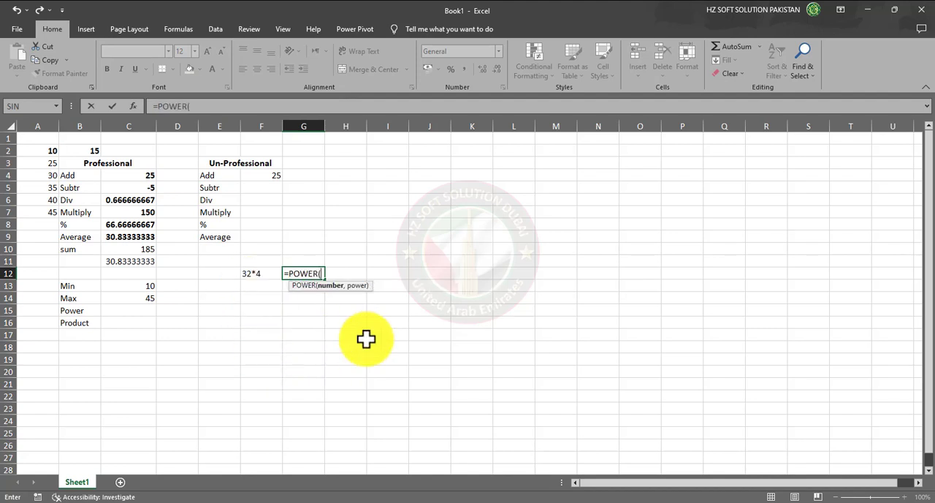
{"action": "type", "text": "30,4)"}
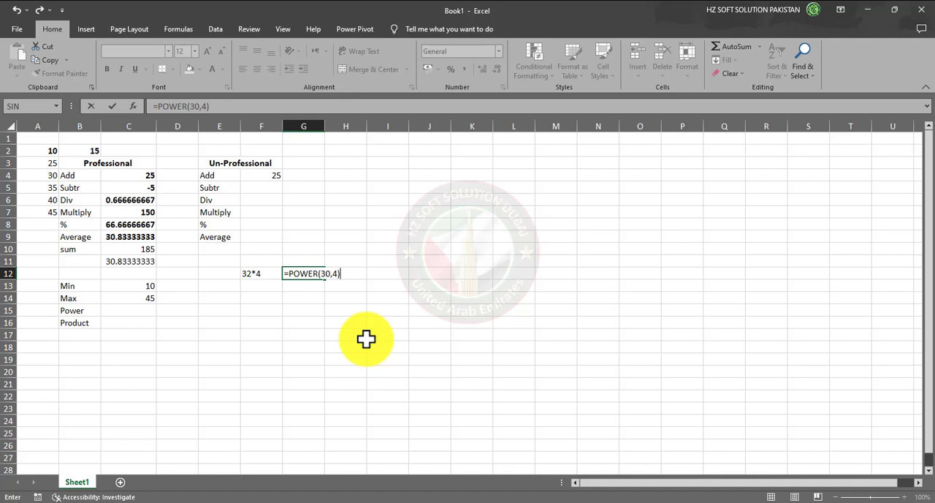
Correct the base number of the POWER formula in G12 to 32, keeping the power 4
{"action": "key", "text": "F2"}
{"action": "key", "text": "Left"}
{"action": "key", "text": "Left"}
{"action": "key", "text": "Left"}
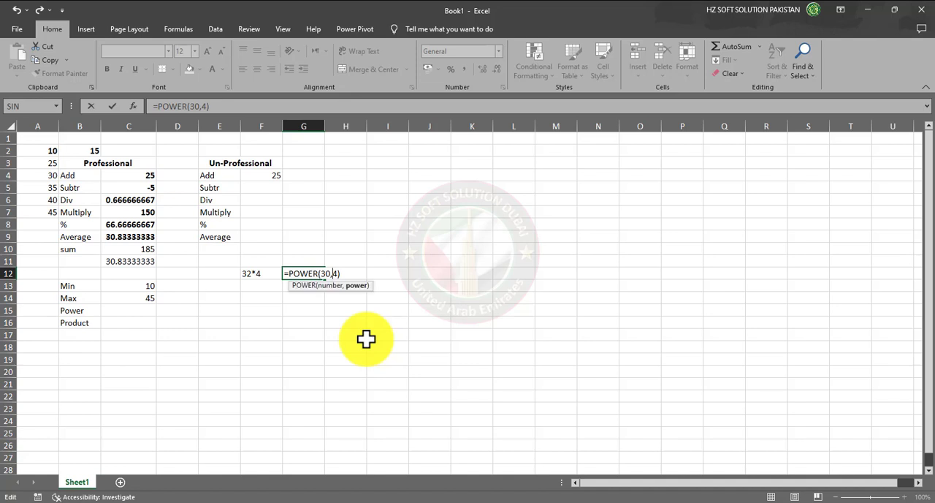
{"action": "key", "text": "BackSpace"}
{"action": "type", "text": "2"}
{"action": "key", "text": "Return"}
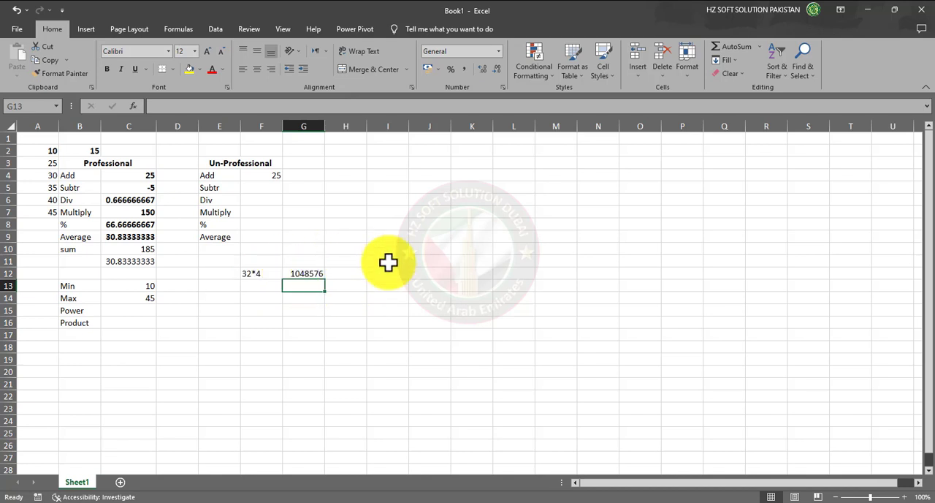
{"action": "left_click", "coordinate": [353, 261]}
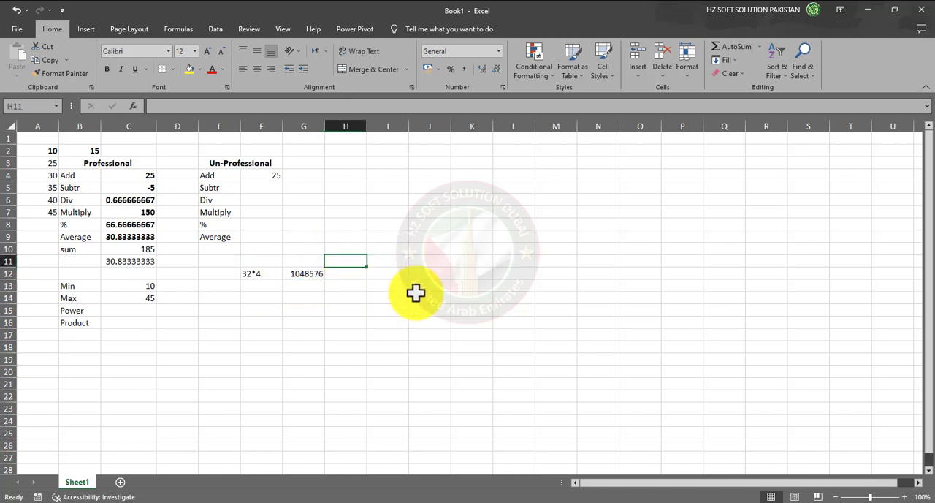
Enter the formula =32*32 in cell H11 and again in cell I11
{"action": "type", "text": "=32*32"}
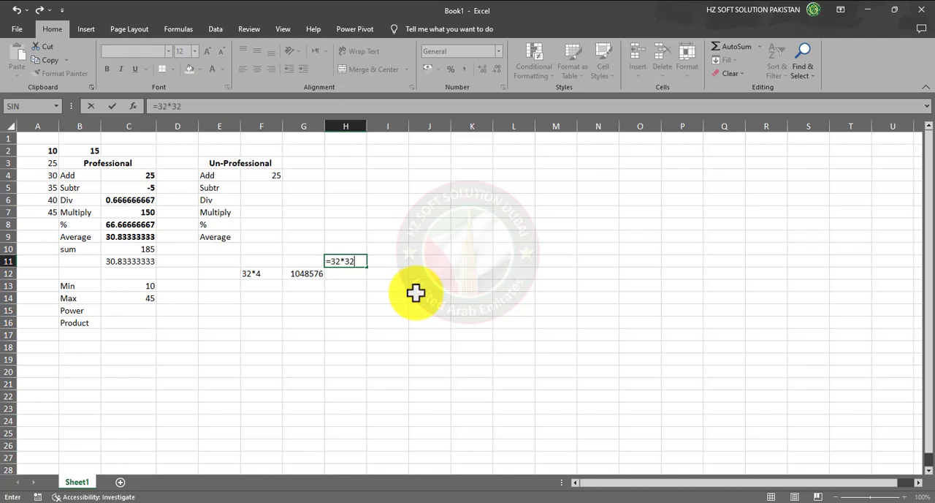
{"action": "key", "text": "Return"}
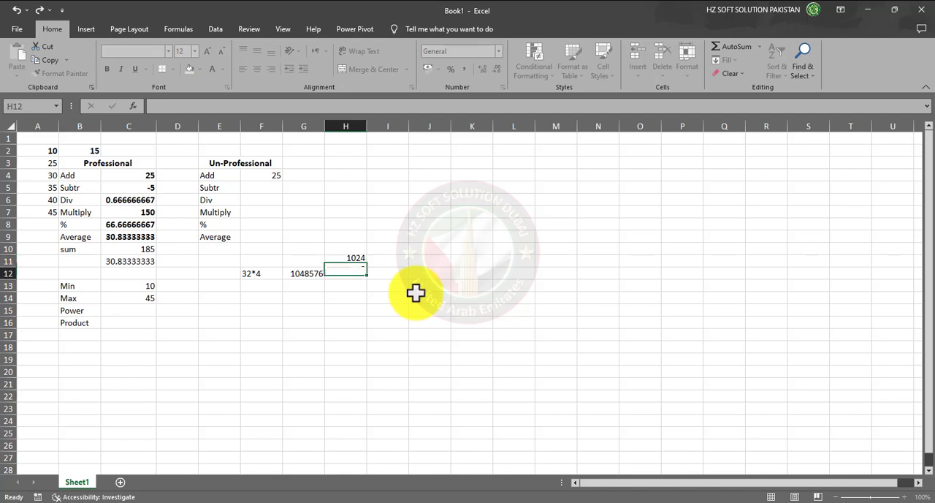
{"action": "key", "text": "Up"}
{"action": "key", "text": "Right"}
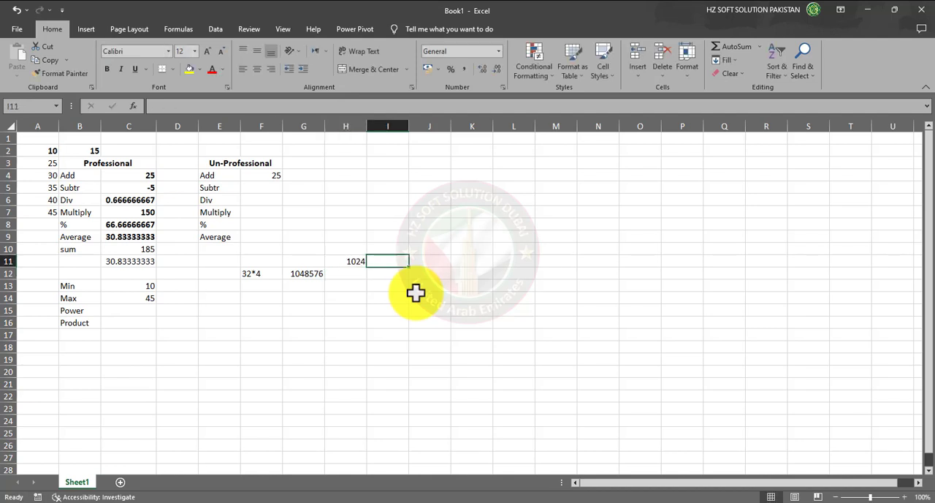
{"action": "type", "text": "="}
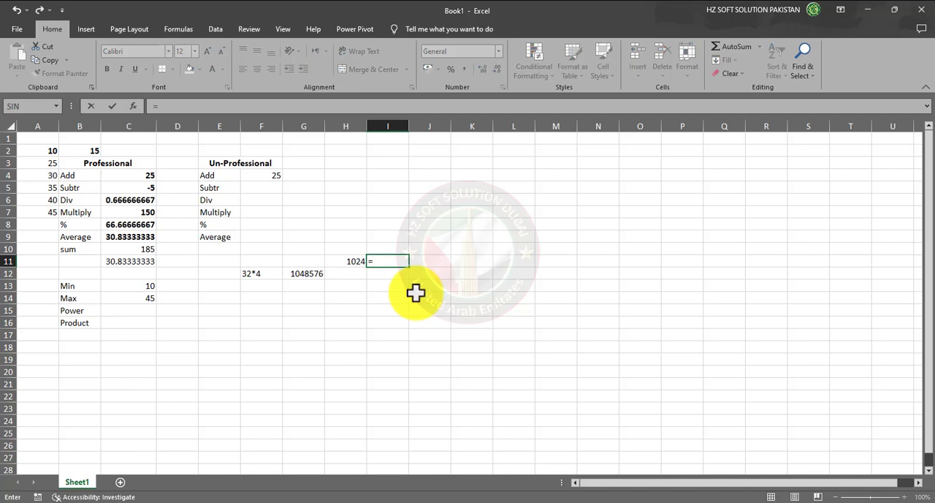
{"action": "type", "text": "32*32"}
{"action": "key", "text": "Return"}
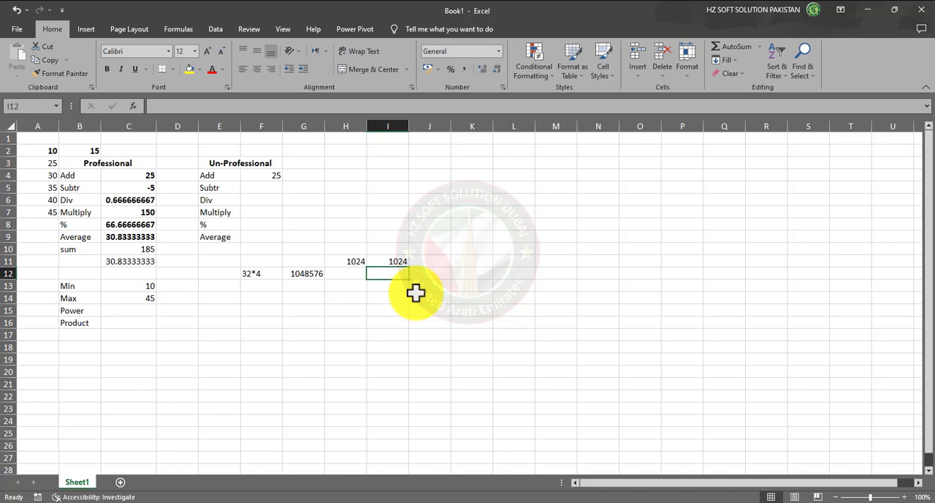
Multiply the two results in cell J11 with =H11*I11 and compare it with the POWER formula in G12
{"action": "key", "text": "Right"}
{"action": "key", "text": "Up"}
{"action": "type", "text": "="}
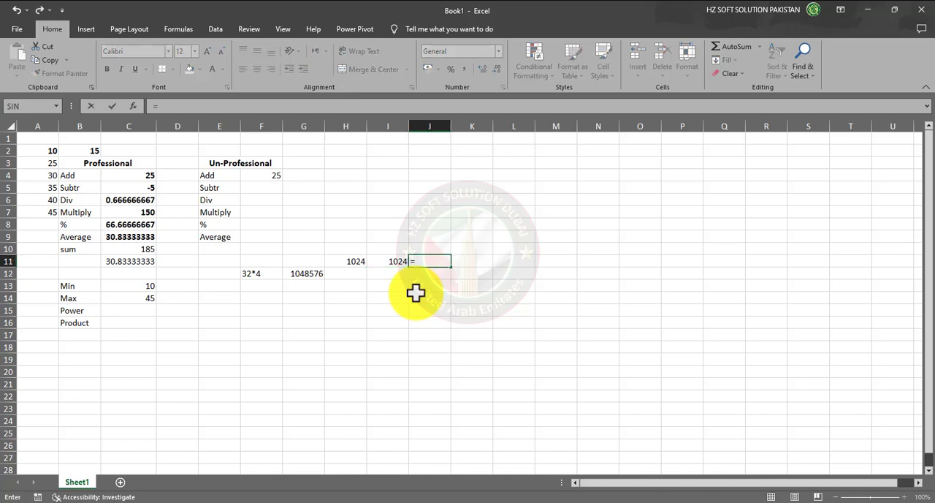
{"action": "left_click", "coordinate": [348, 261]}
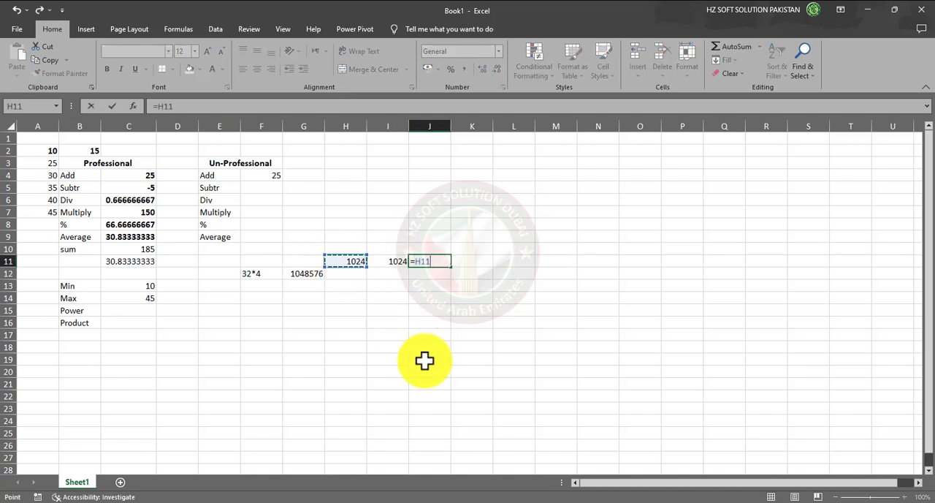
{"action": "type", "text": "*"}
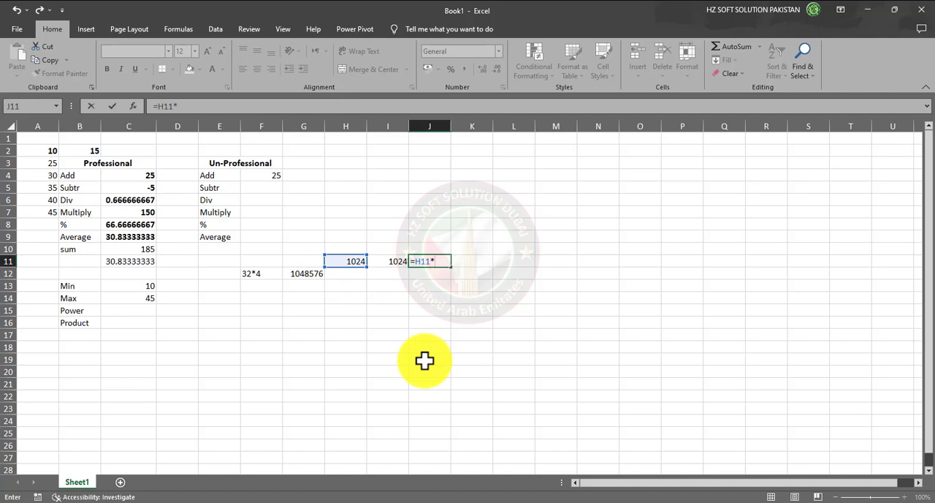
{"action": "left_click", "coordinate": [392, 262]}
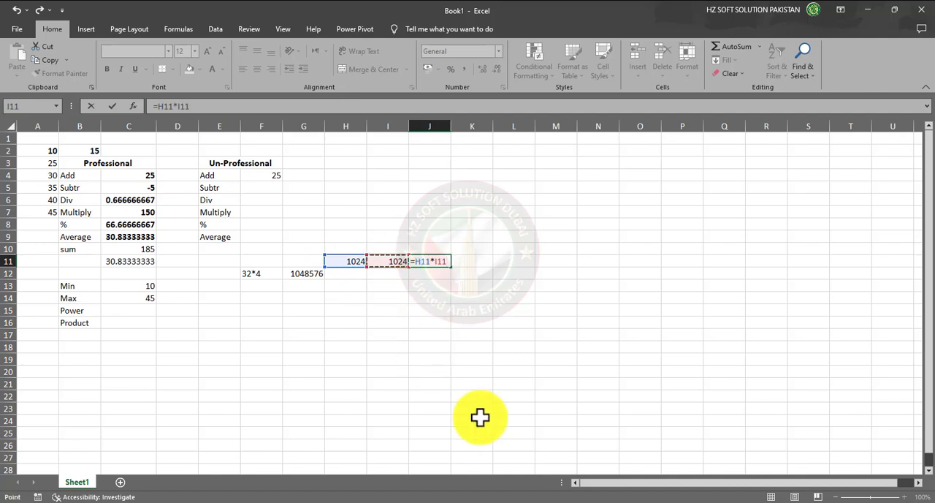
{"action": "key", "text": "Return"}
{"action": "left_click", "coordinate": [306, 274]}
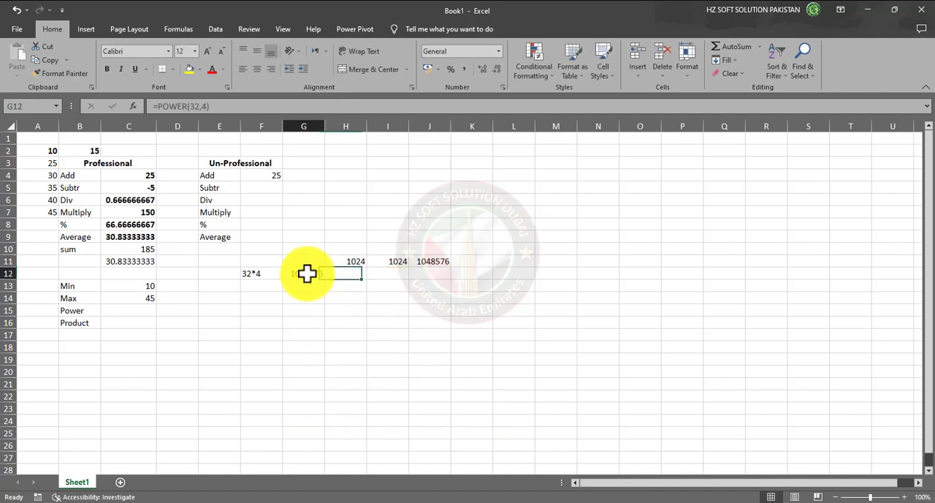
{"action": "left_click", "coordinate": [448, 265]}
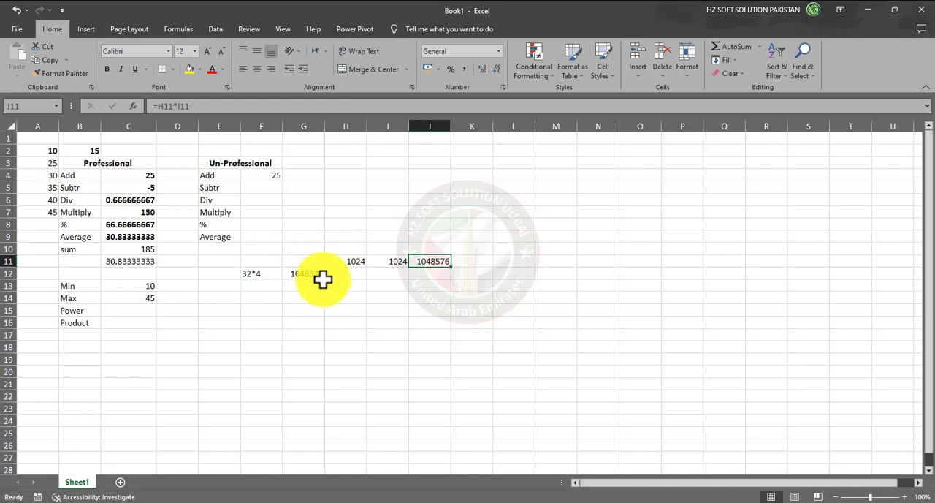
Enter 32*32*32*32 as plain text in cell F11, above the 32*4 example, and compare it with row 12
{"action": "left_click", "coordinate": [262, 260]}
{"action": "type", "text": "3"}
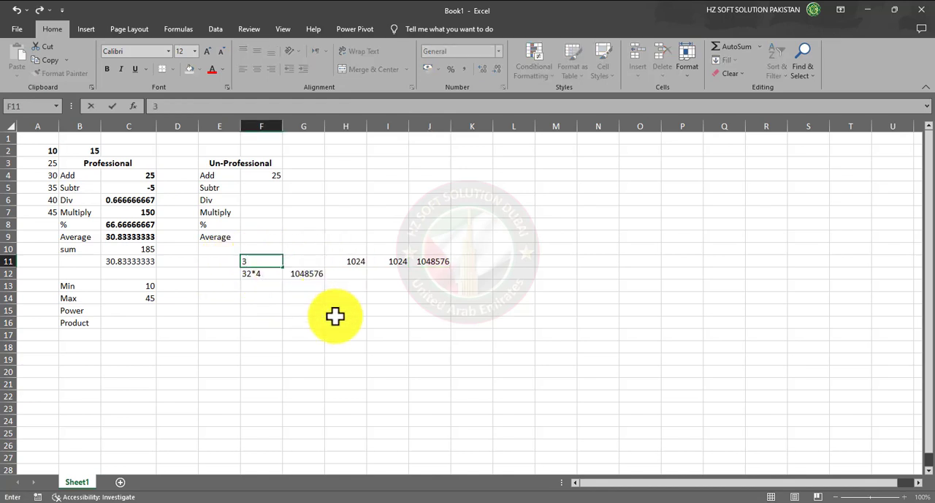
{"action": "type", "text": "2*32*32*32"}
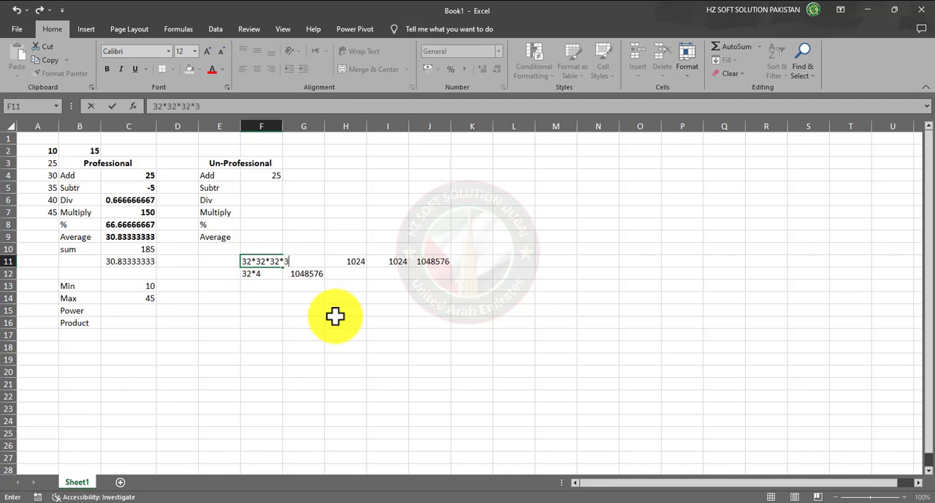
{"action": "key", "text": "Return"}
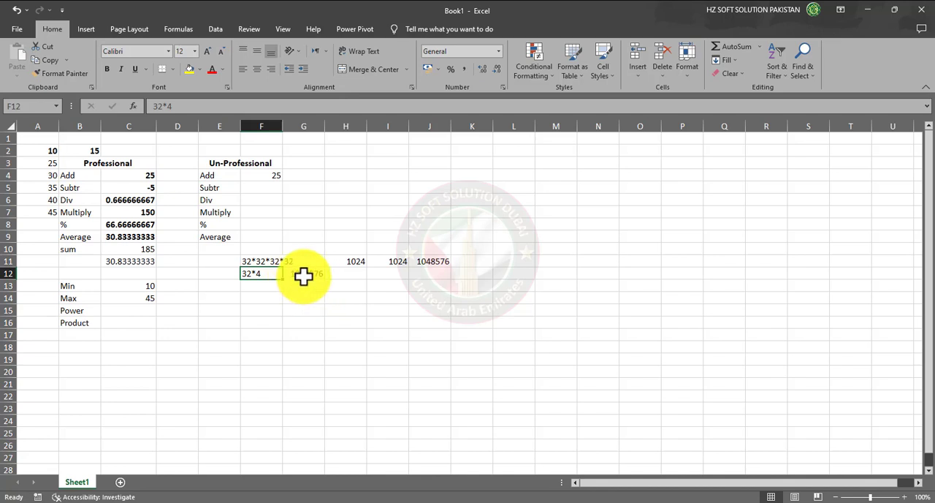
{"action": "left_click", "coordinate": [305, 273]}
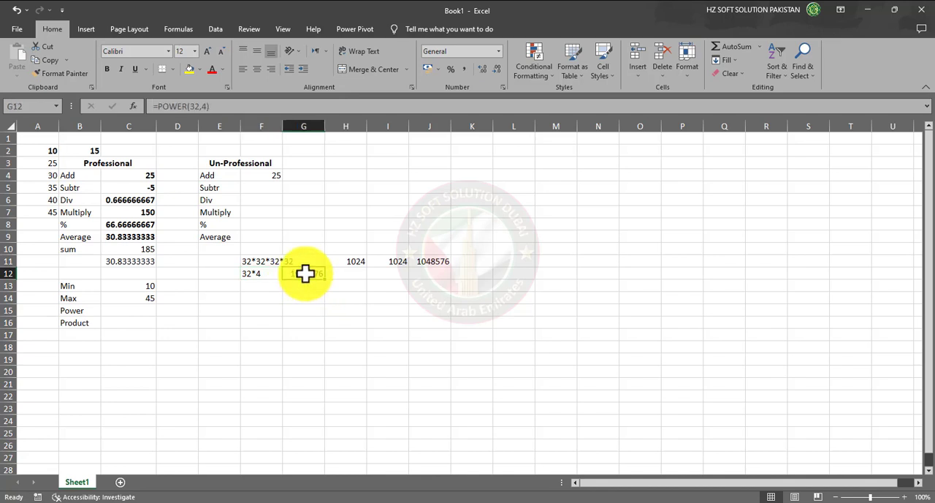
{"action": "left_click", "coordinate": [264, 276]}
{"action": "left_click", "coordinate": [265, 263]}
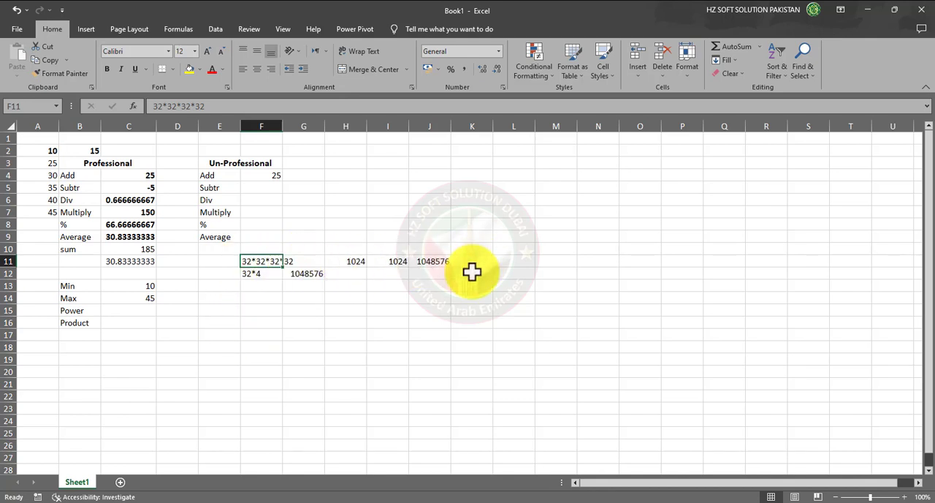
Enter the formula =POWER(32,3) in cell C15 beside the Power label
{"action": "left_click", "coordinate": [142, 314]}
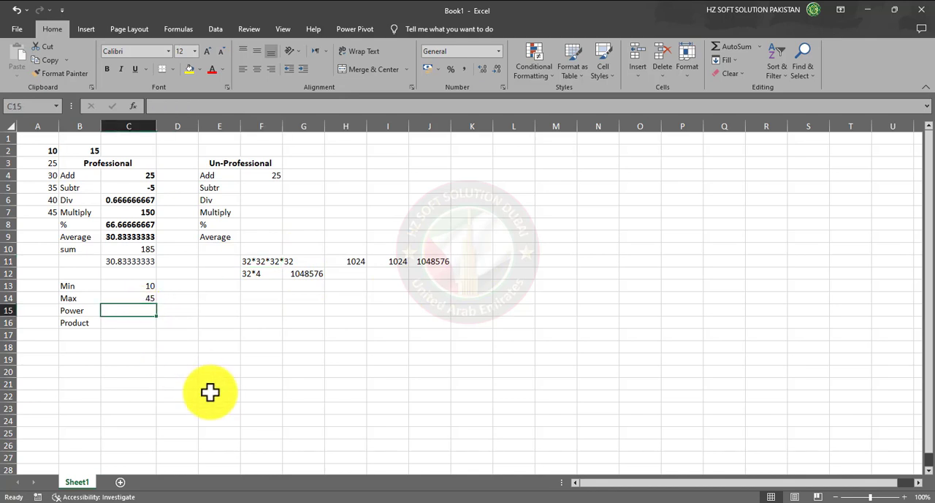
{"action": "type", "text": "=p"}
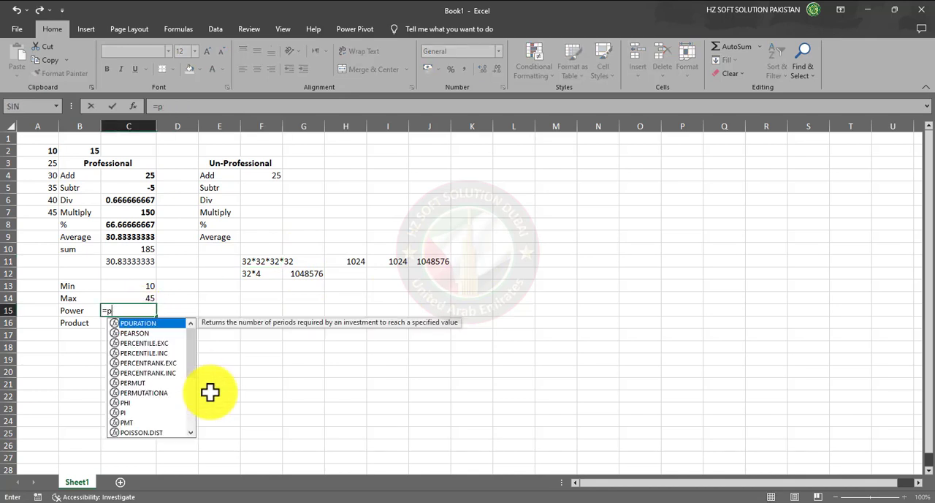
{"action": "type", "text": "ower"}
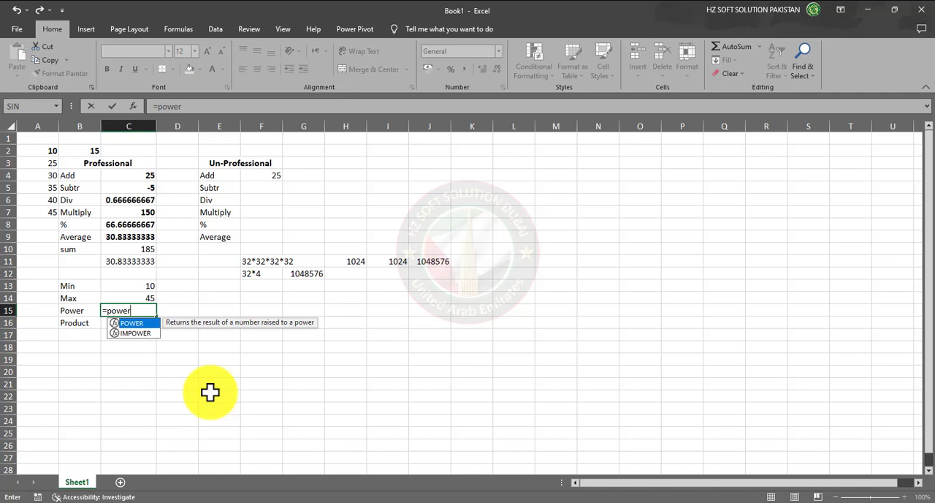
{"action": "type", "text": "("}
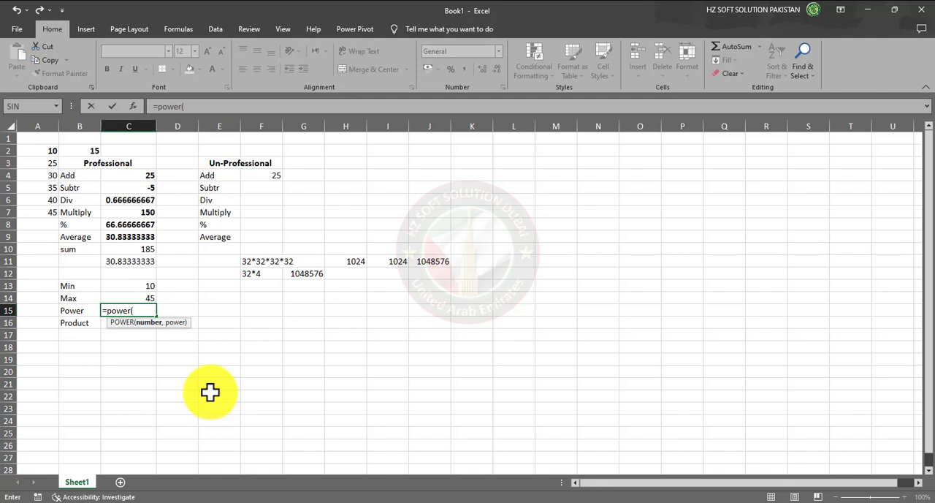
{"action": "type", "text": "32,3)"}
{"action": "key", "text": "Return"}
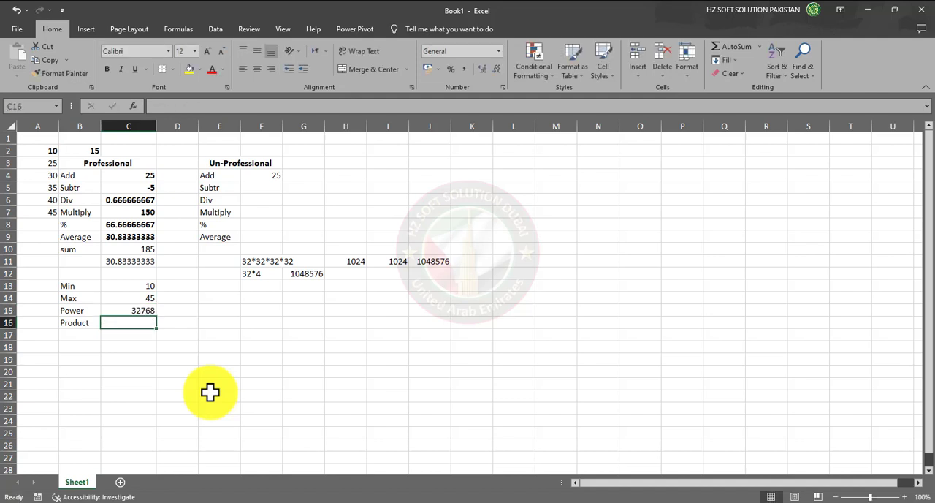
Change the exponent of the POWER formula in C15 to 4
{"action": "key", "text": "Up"}
{"action": "key", "text": "F2"}
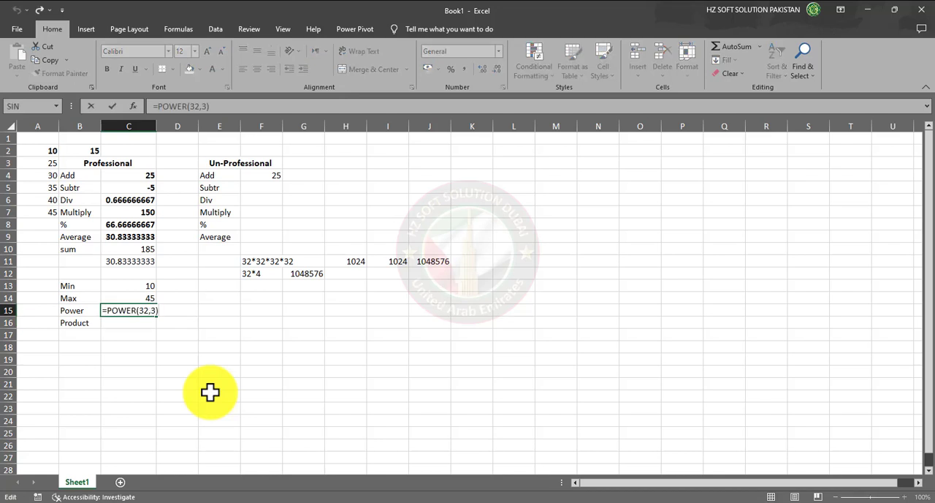
{"action": "key", "text": "BackSpace"}
{"action": "key", "text": "BackSpace"}
{"action": "type", "text": "4)"}
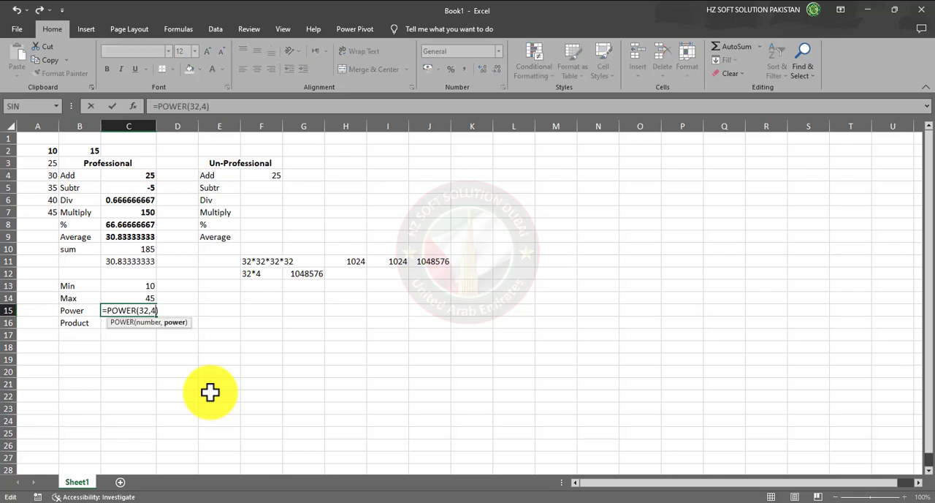
{"action": "key", "text": "Return"}
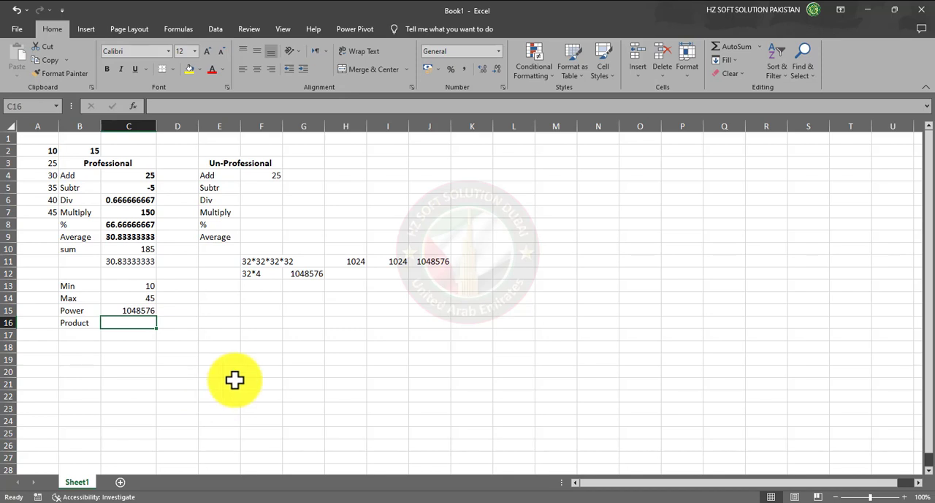
Enter the formula =PRODUCT(A2:A7) in cell C16 beside the Product label, picking the range from the sheet
{"action": "type", "text": "="}
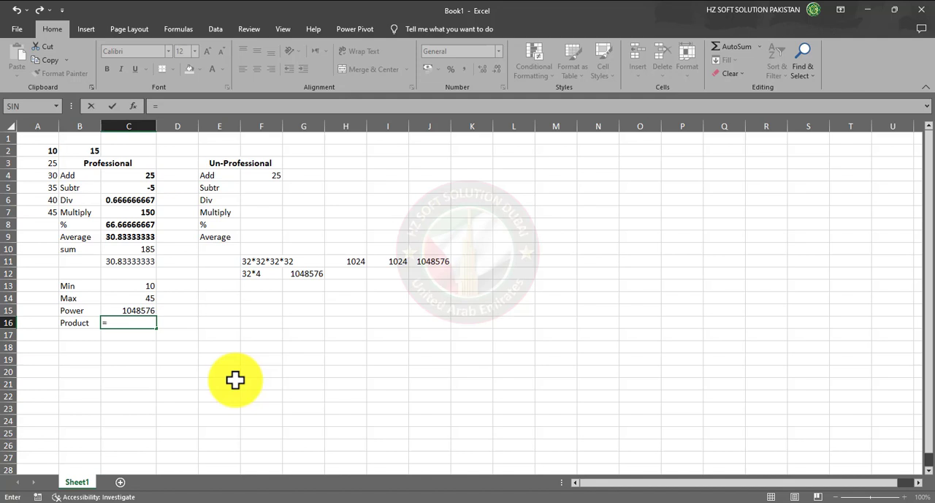
{"action": "type", "text": "pro"}
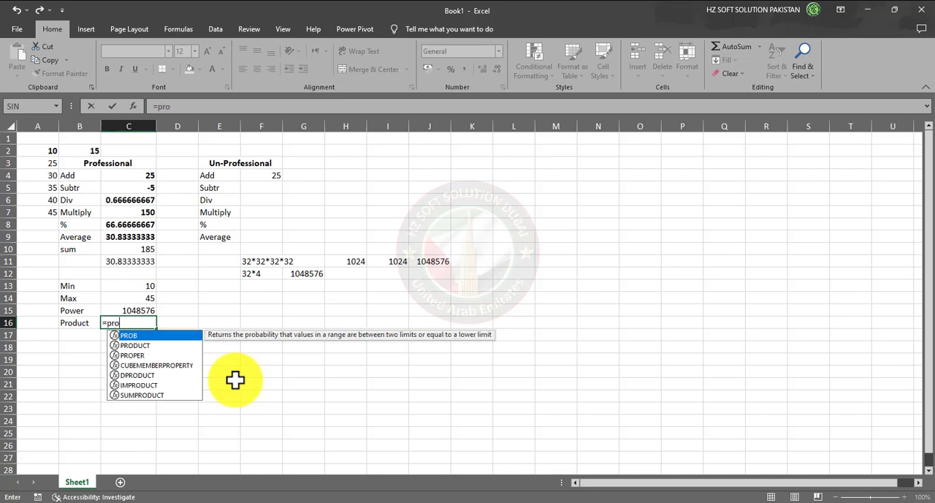
{"action": "key", "text": "Down"}
{"action": "key", "text": "Tab"}
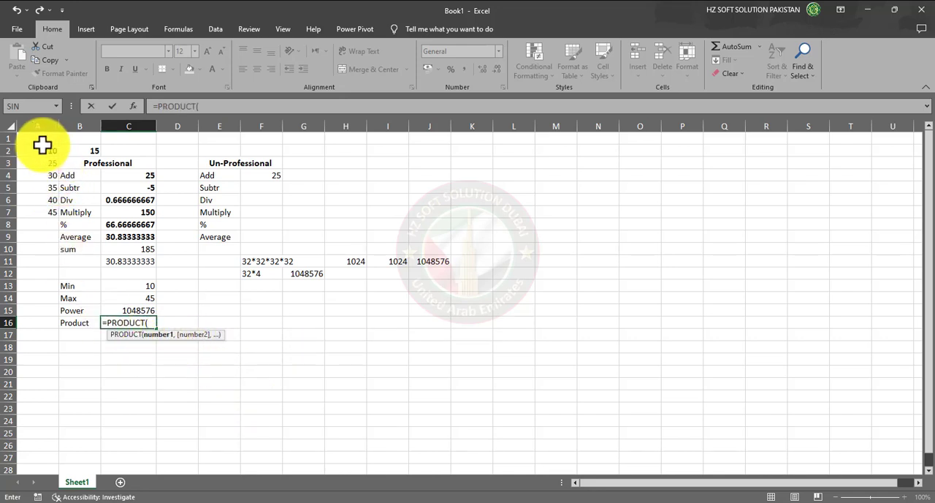
{"action": "left_click_drag", "start_coordinate": [35, 148], "coordinate": [32, 212]}
{"action": "type", "text": ")"}
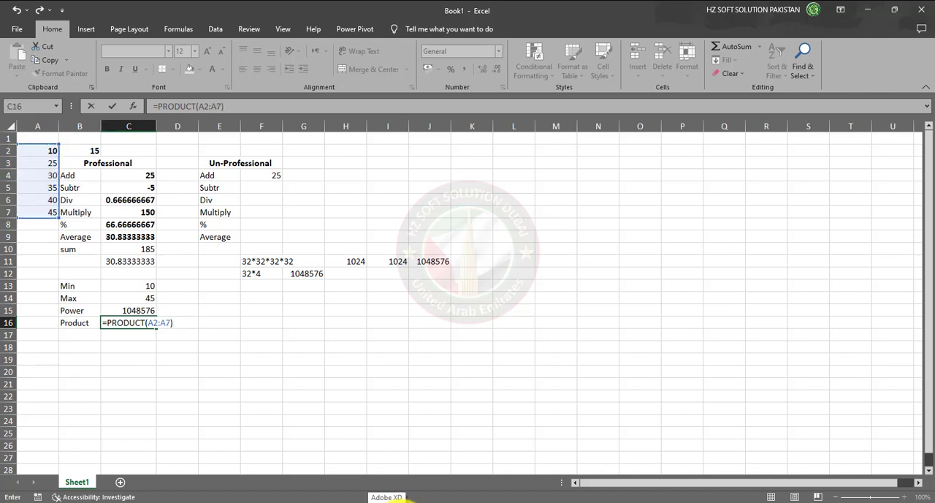
{"action": "key", "text": "Return"}
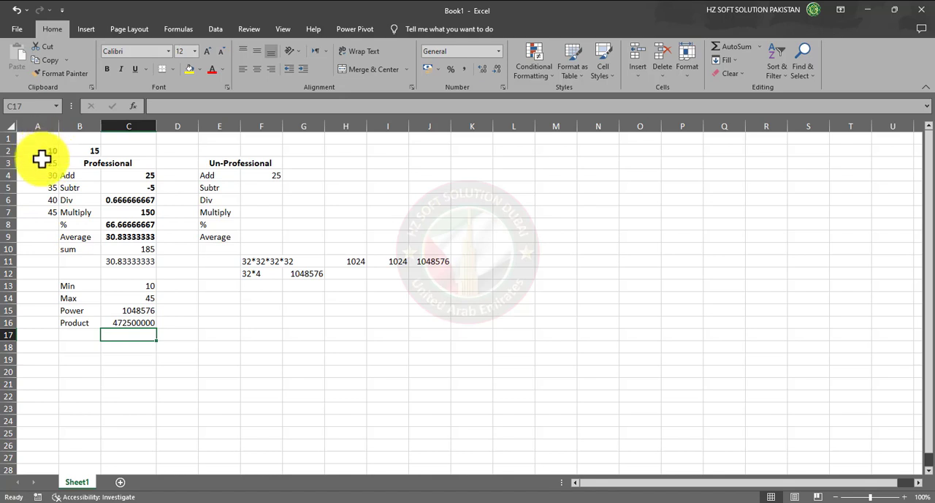
Replace the range in the PRODUCT formula in C16 with A2:A3
{"action": "left_click", "coordinate": [134, 322]}
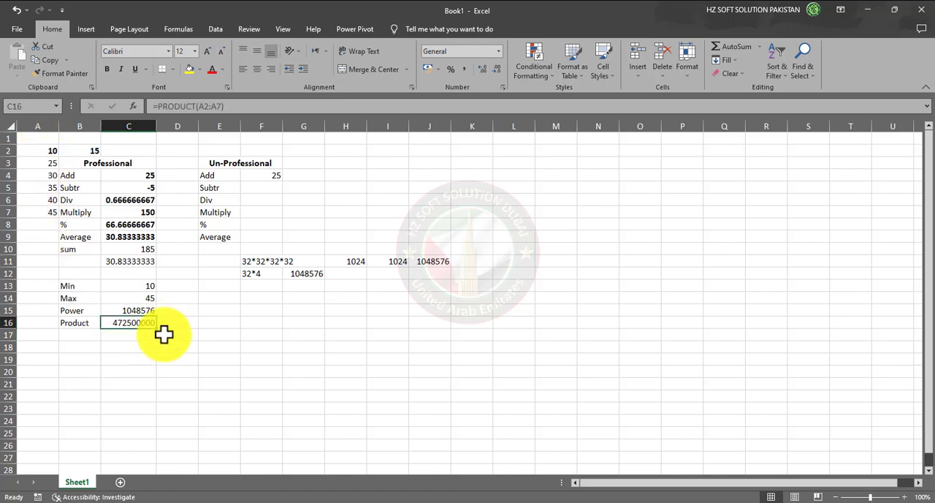
{"action": "key", "text": "F2"}
{"action": "key", "text": "Left"}
{"action": "key", "text": "BackSpace"}
{"action": "key", "text": "BackSpace"}
{"action": "key", "text": "BackSpace"}
{"action": "key", "text": "BackSpace"}
{"action": "key", "text": "BackSpace"}
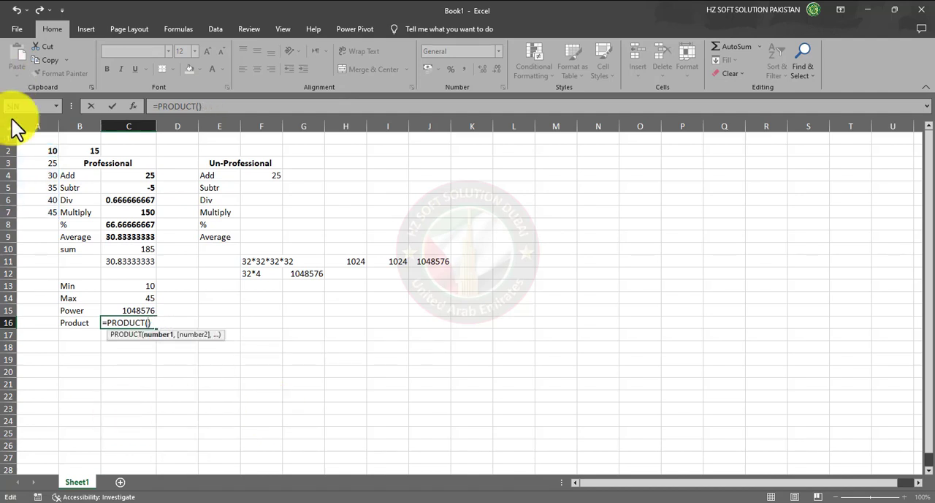
{"action": "left_click_drag", "start_coordinate": [42, 151], "coordinate": [43, 159]}
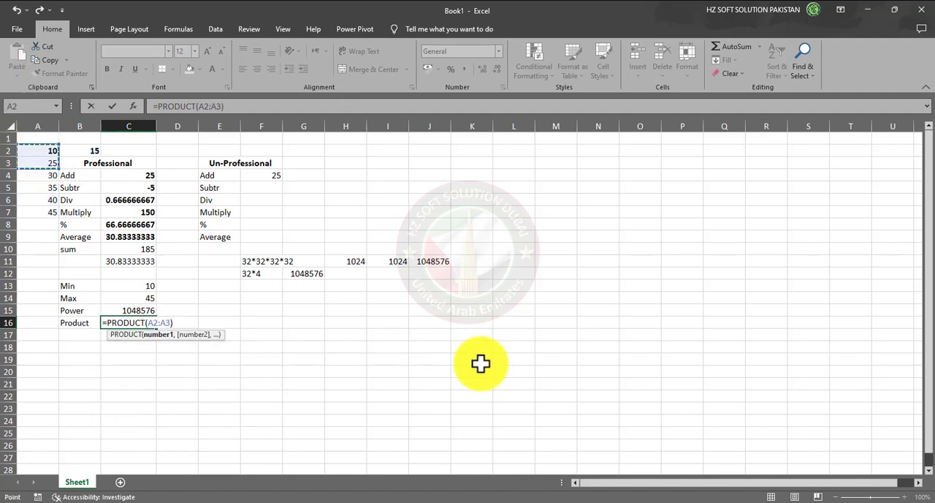
{"action": "key", "text": "Return"}
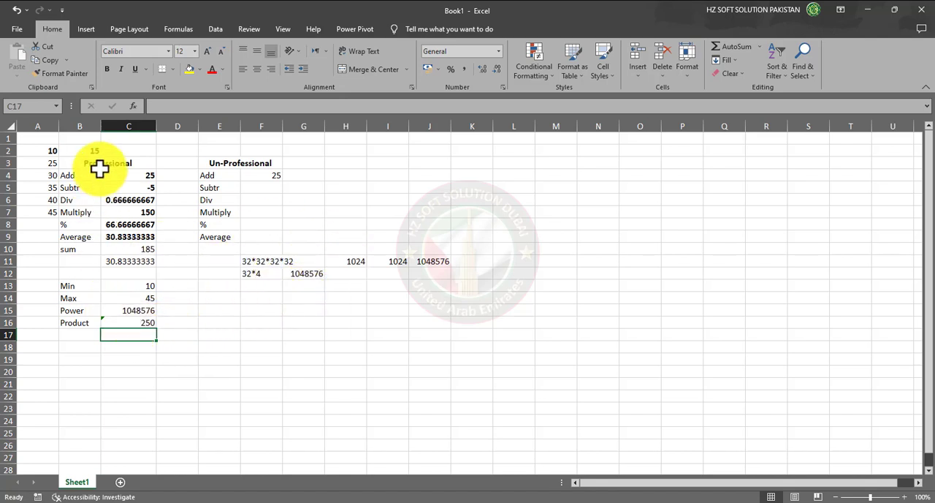
{"action": "left_click_drag", "start_coordinate": [76, 176], "coordinate": [150, 240]}
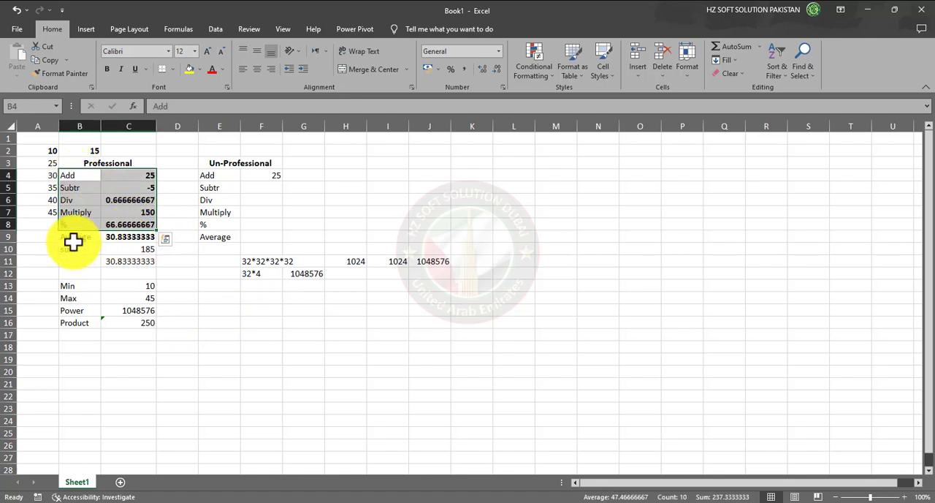
{"action": "left_click_drag", "start_coordinate": [75, 239], "coordinate": [119, 251]}
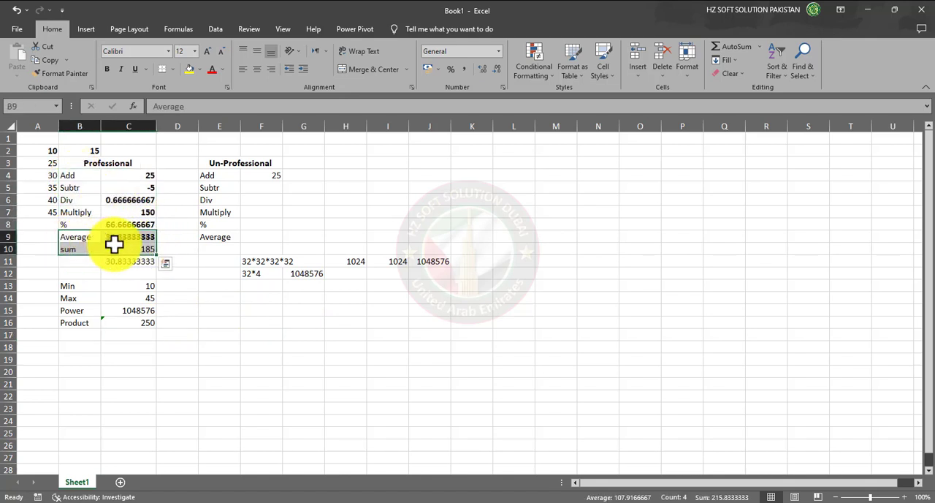
{"action": "left_click", "coordinate": [71, 272]}
{"action": "left_click_drag", "start_coordinate": [70, 172], "coordinate": [136, 221]}
{"action": "left_click_drag", "start_coordinate": [109, 253], "coordinate": [133, 325]}
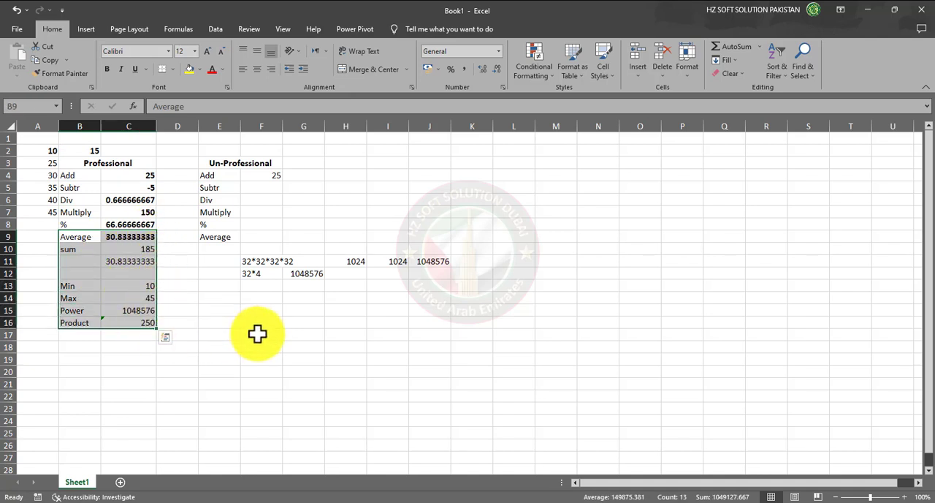
Fill the range B4:C8, from Add to %, with yellow and apply All Borders to it
{"action": "left_click_drag", "start_coordinate": [77, 175], "coordinate": [129, 216]}
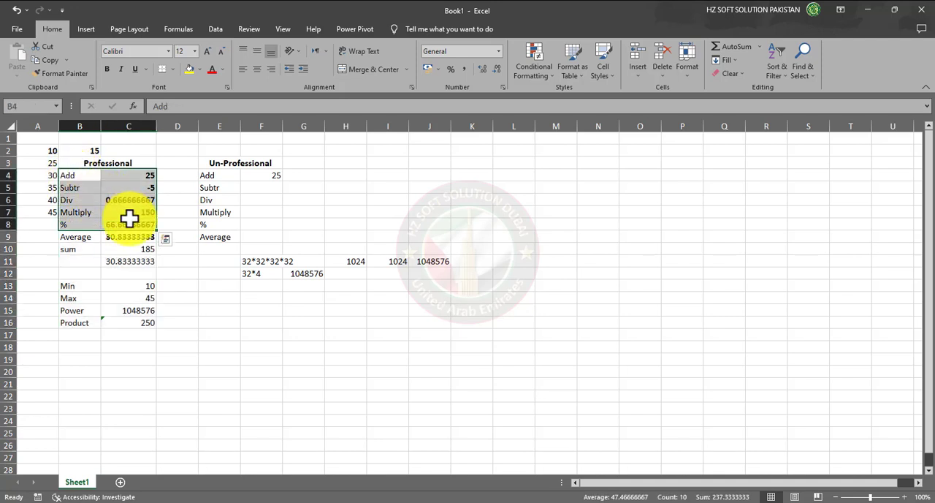
{"action": "left_click", "coordinate": [190, 74]}
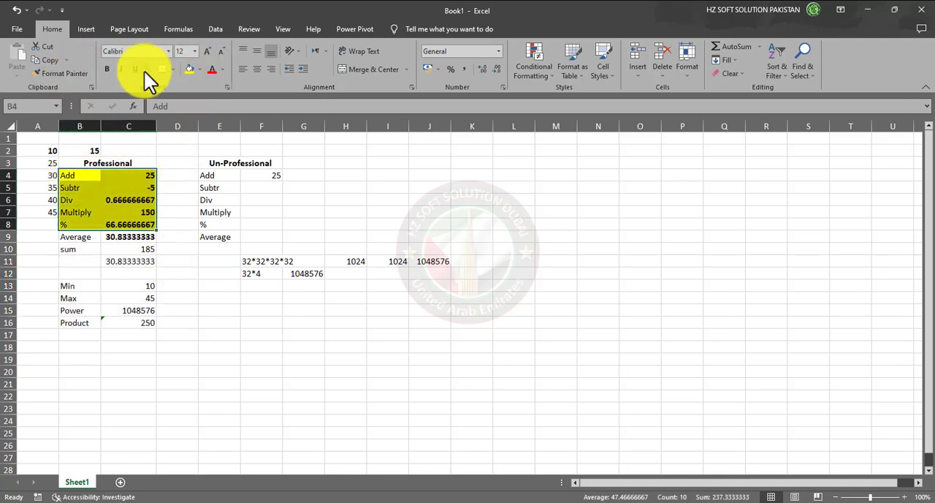
{"action": "left_click", "coordinate": [170, 68]}
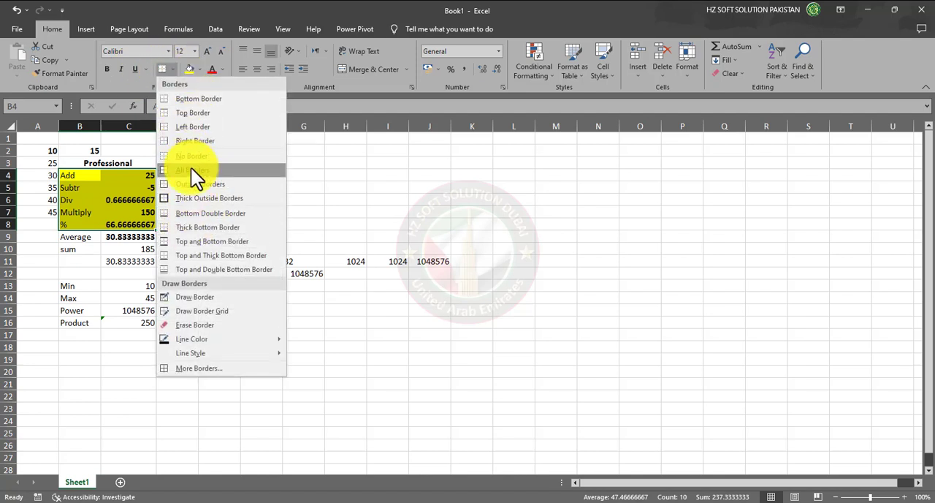
{"action": "left_click", "coordinate": [190, 168]}
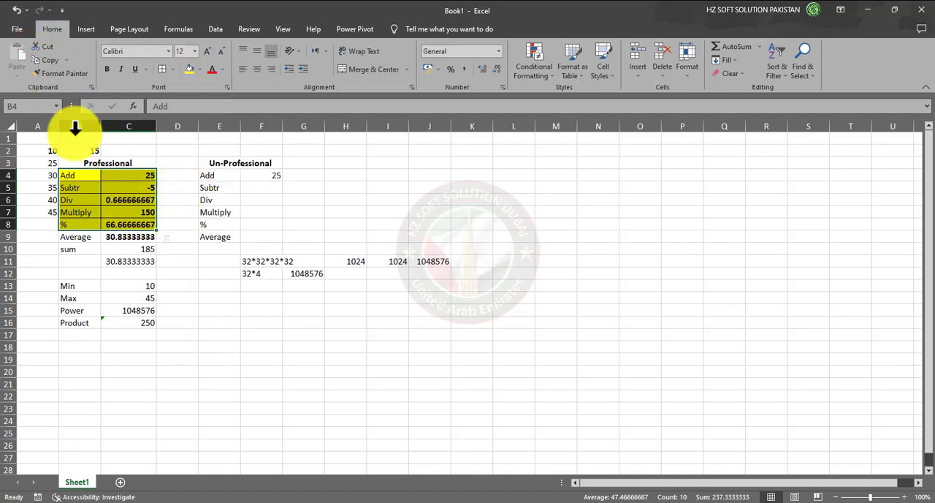
{"action": "left_click", "coordinate": [208, 324]}
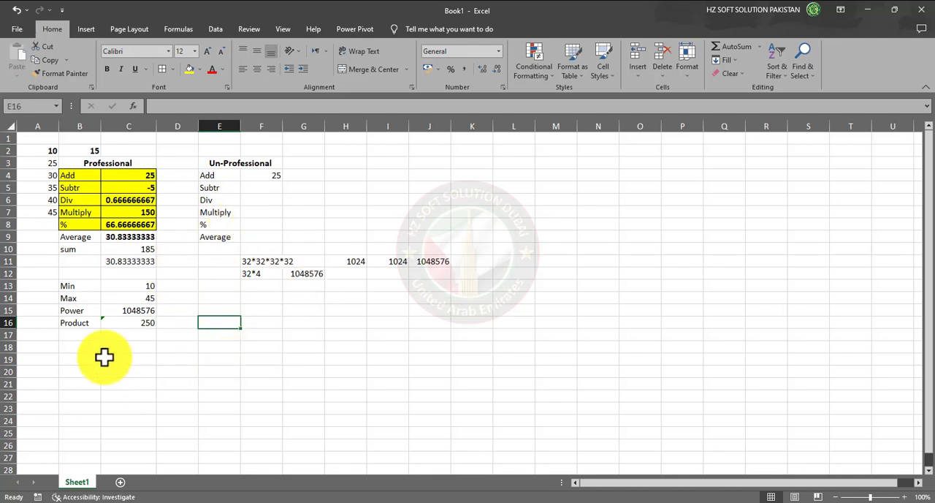
Enter the formula =DATE(2023,10,11) in cell B18 and fill it down to B27
{"action": "left_click", "coordinate": [73, 346]}
{"action": "type", "text": "="}
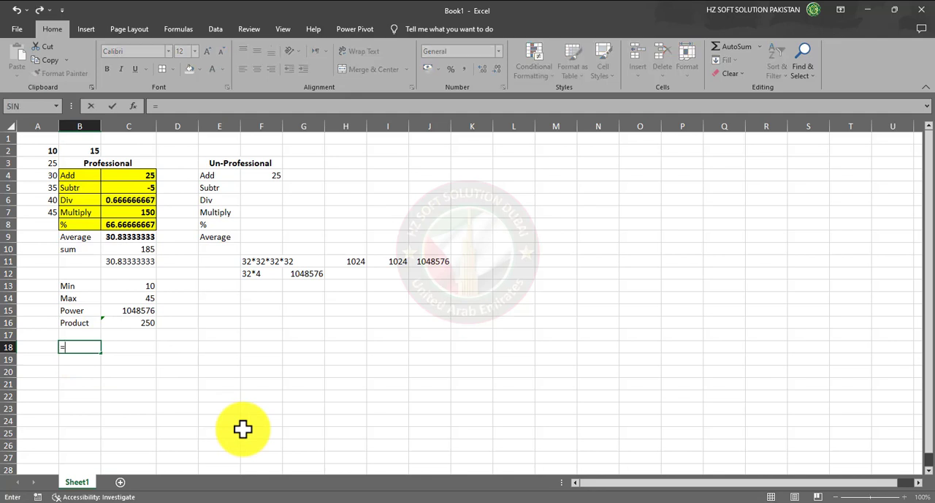
{"action": "type", "text": "date"}
{"action": "key", "text": "Tab"}
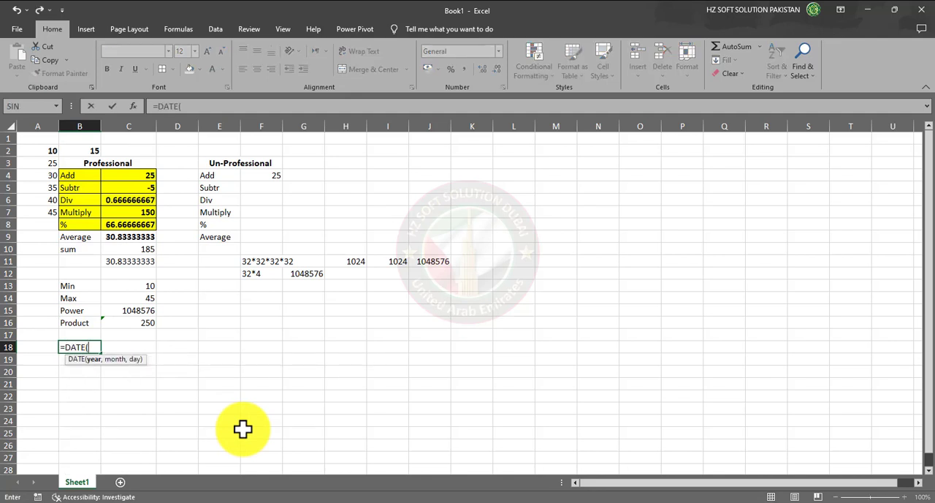
{"action": "type", "text": "3"}
{"action": "key", "text": "BackSpace"}
{"action": "type", "text": "2023,"}
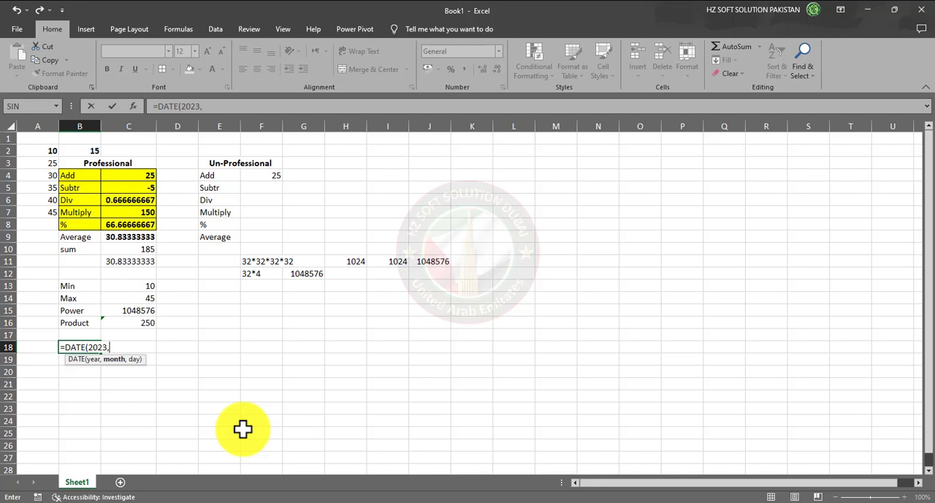
{"action": "type", "text": "10,11)"}
{"action": "key", "text": "Return"}
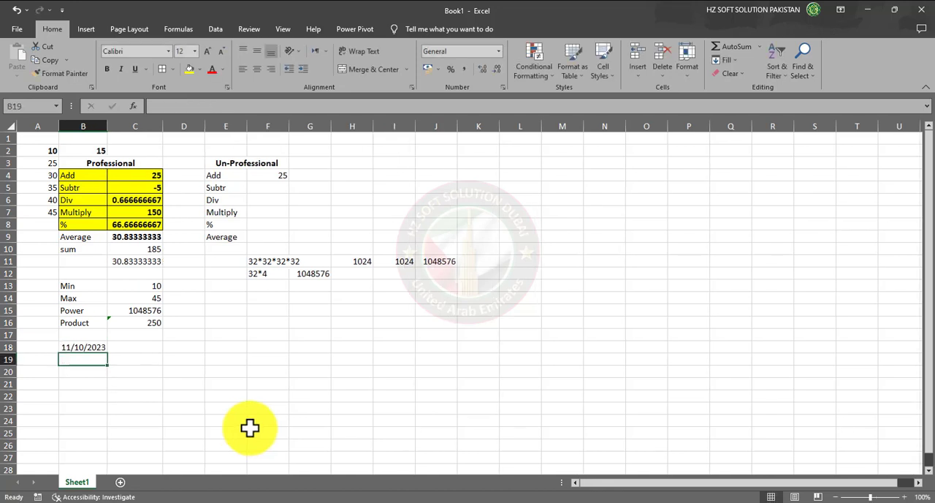
{"action": "left_click", "coordinate": [102, 348]}
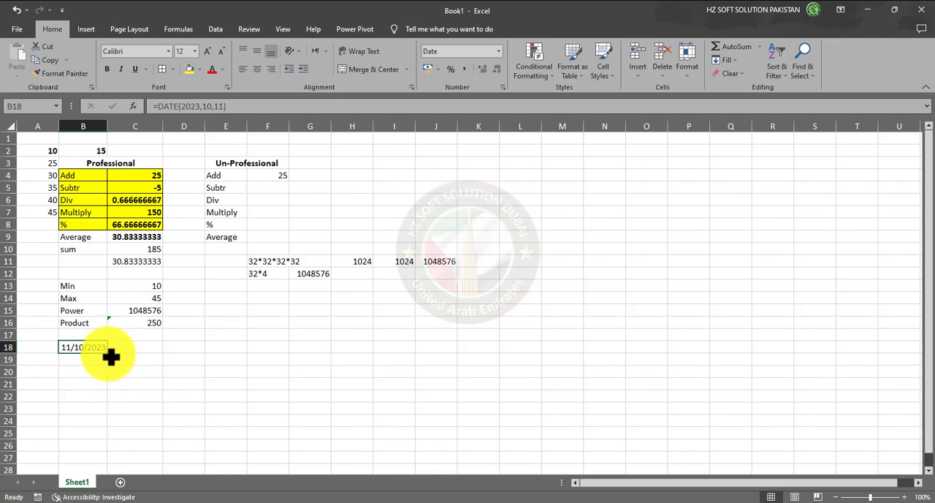
{"action": "left_click_drag", "start_coordinate": [109, 355], "coordinate": [104, 463]}
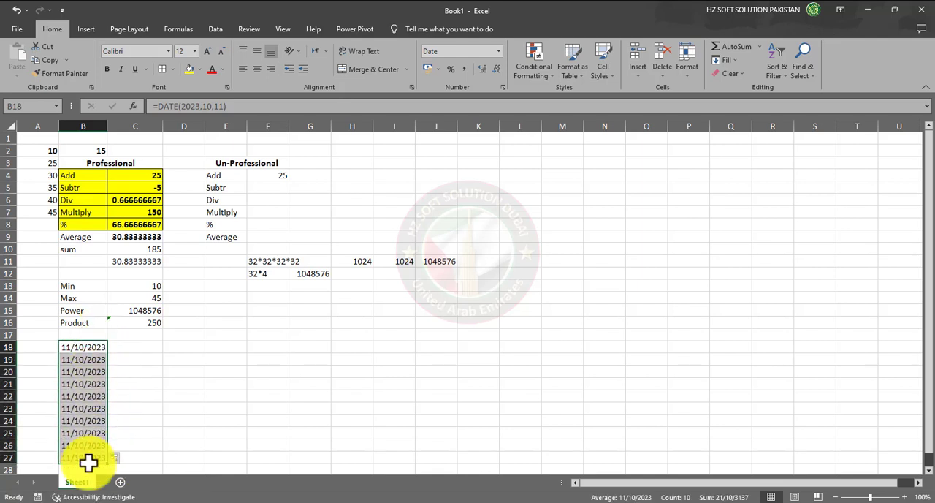
Enter the date 11-Oct-2023 as a plain value in cell C18
{"action": "left_click", "coordinate": [139, 347]}
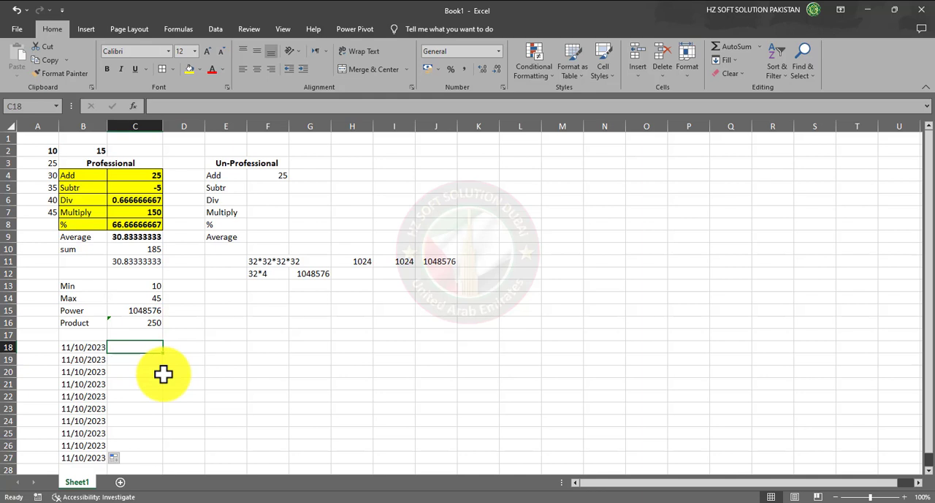
{"action": "type", "text": "11"}
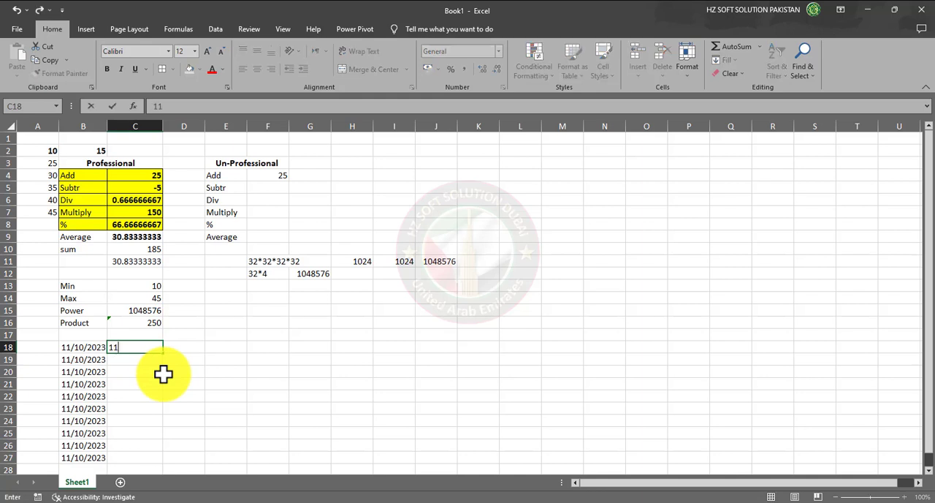
{"action": "type", "text": "-Oct-2023"}
{"action": "key", "text": "ctrl+Return"}
{"action": "key", "text": "Return"}
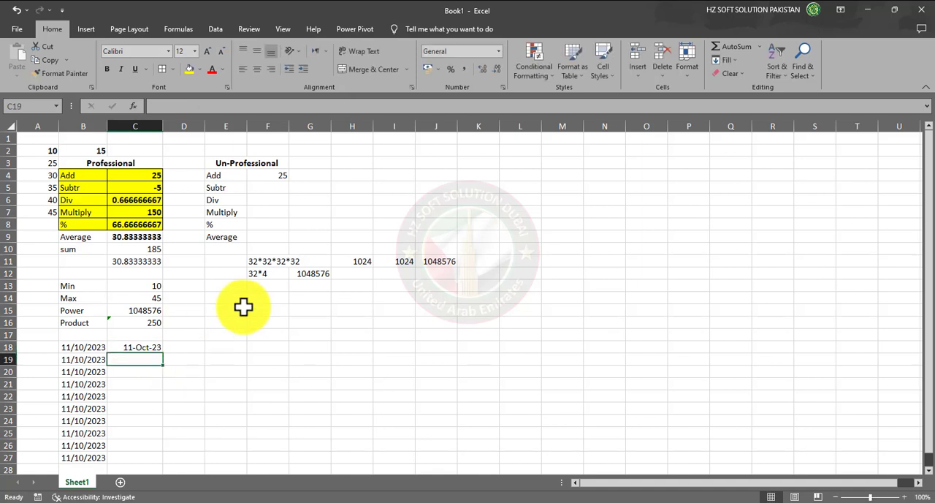
Extend the date in C18 down to C27 as a series of consecutive days
{"action": "left_click", "coordinate": [156, 347]}
{"action": "left_click_drag", "start_coordinate": [162, 355], "coordinate": [163, 411]}
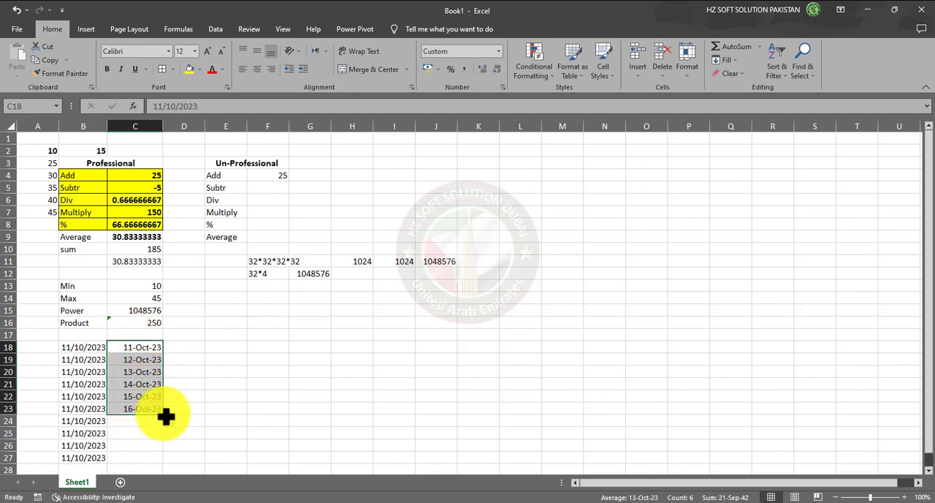
{"action": "left_click_drag", "start_coordinate": [163, 414], "coordinate": [163, 460]}
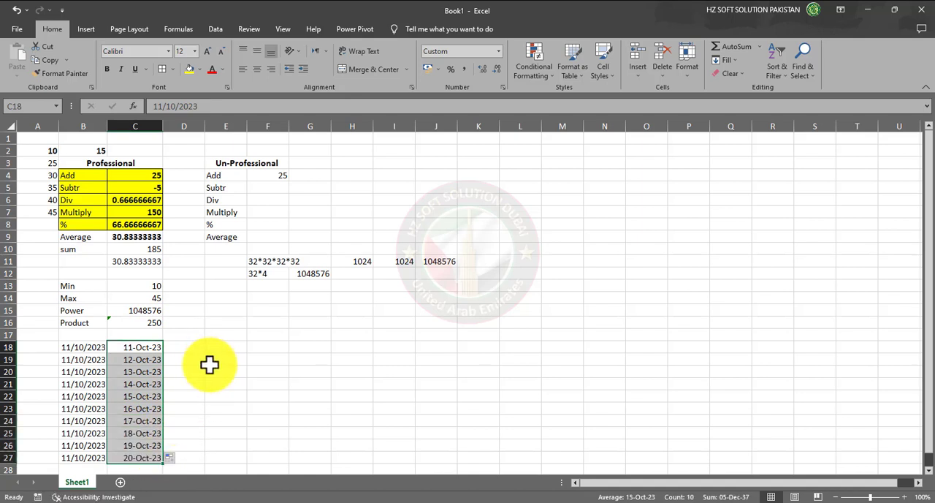
{"action": "left_click", "coordinate": [81, 348]}
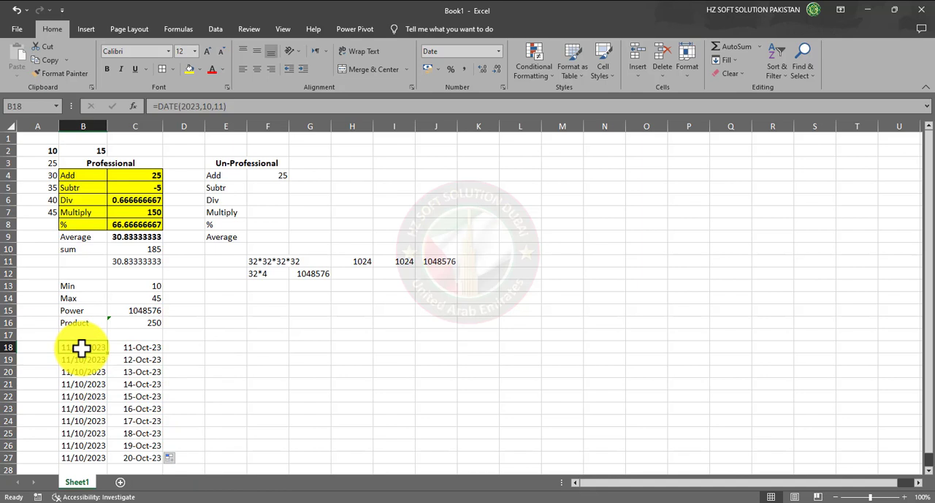
{"action": "left_click_drag", "start_coordinate": [150, 351], "coordinate": [140, 457]}
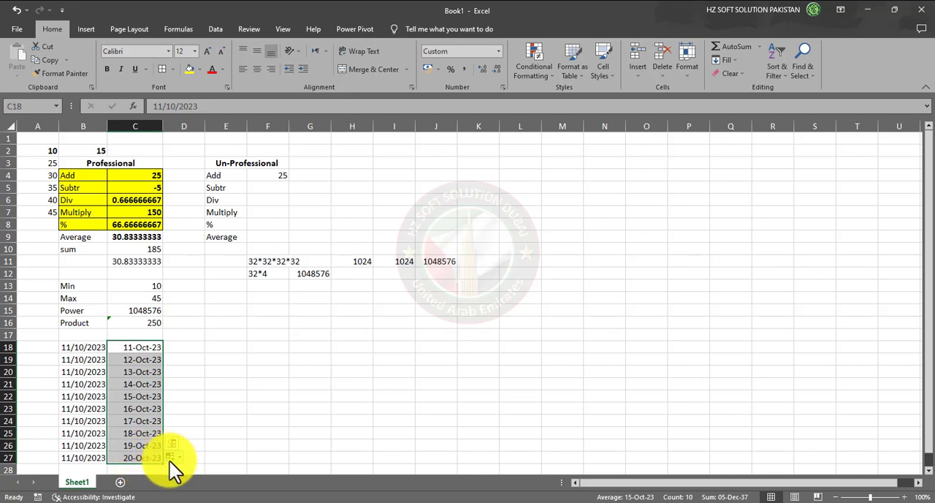
{"action": "left_click", "coordinate": [201, 348]}
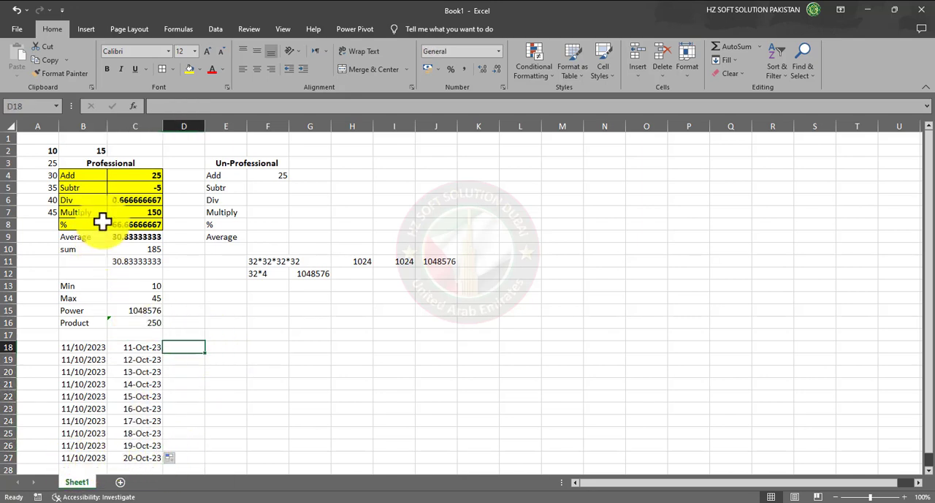